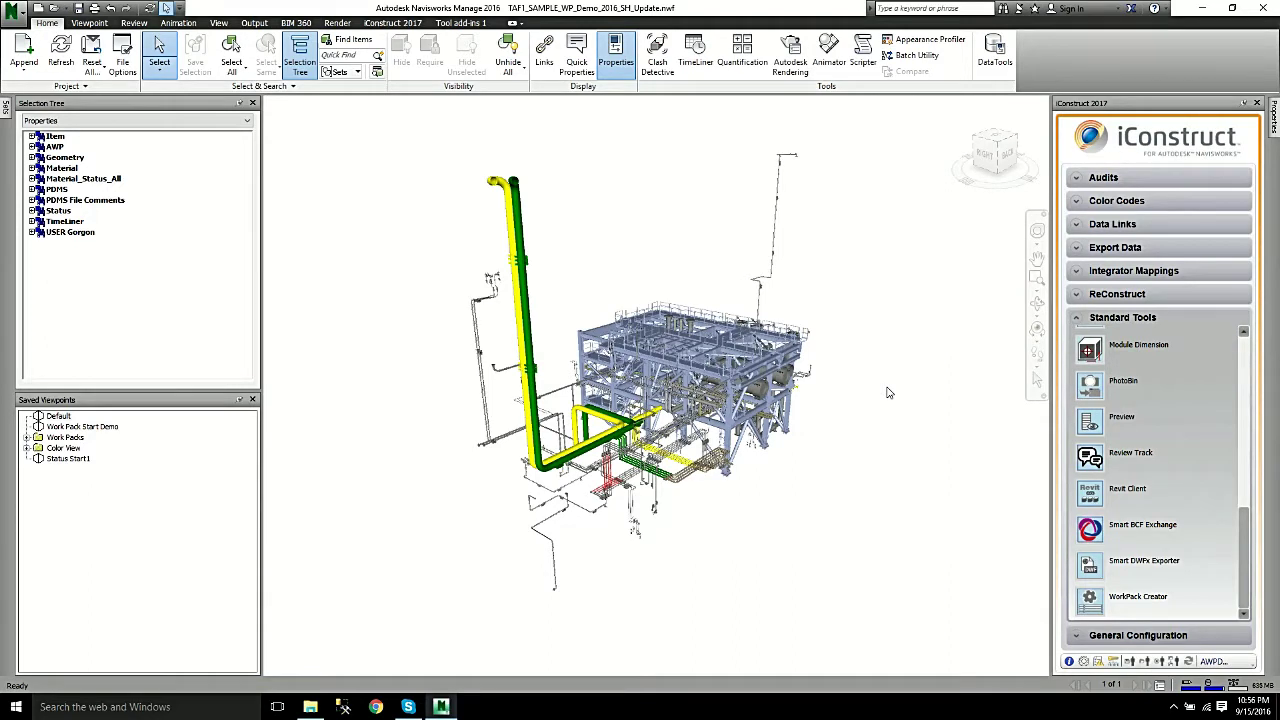
Open the WorkPack Creator from the iConstruct standard tools
scroll(1200, 390, "up", 1)
scroll(1166, 386, "down", 1)
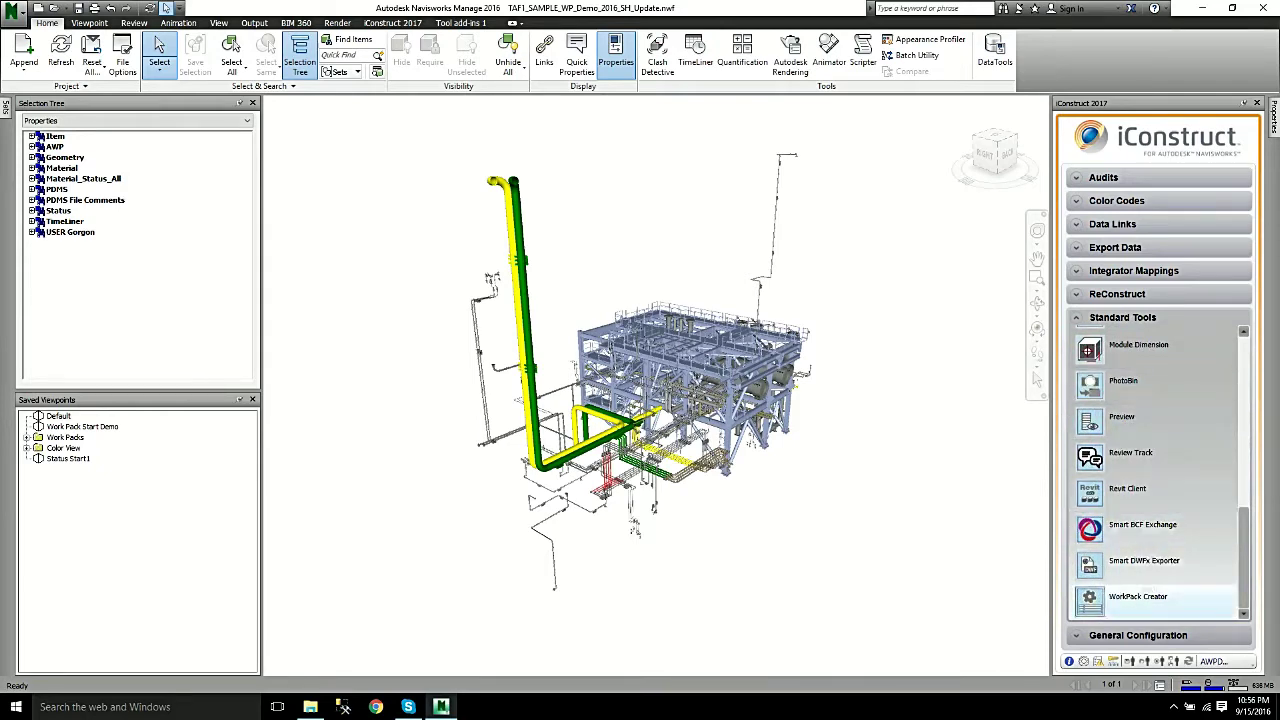
left_click(1100, 598)
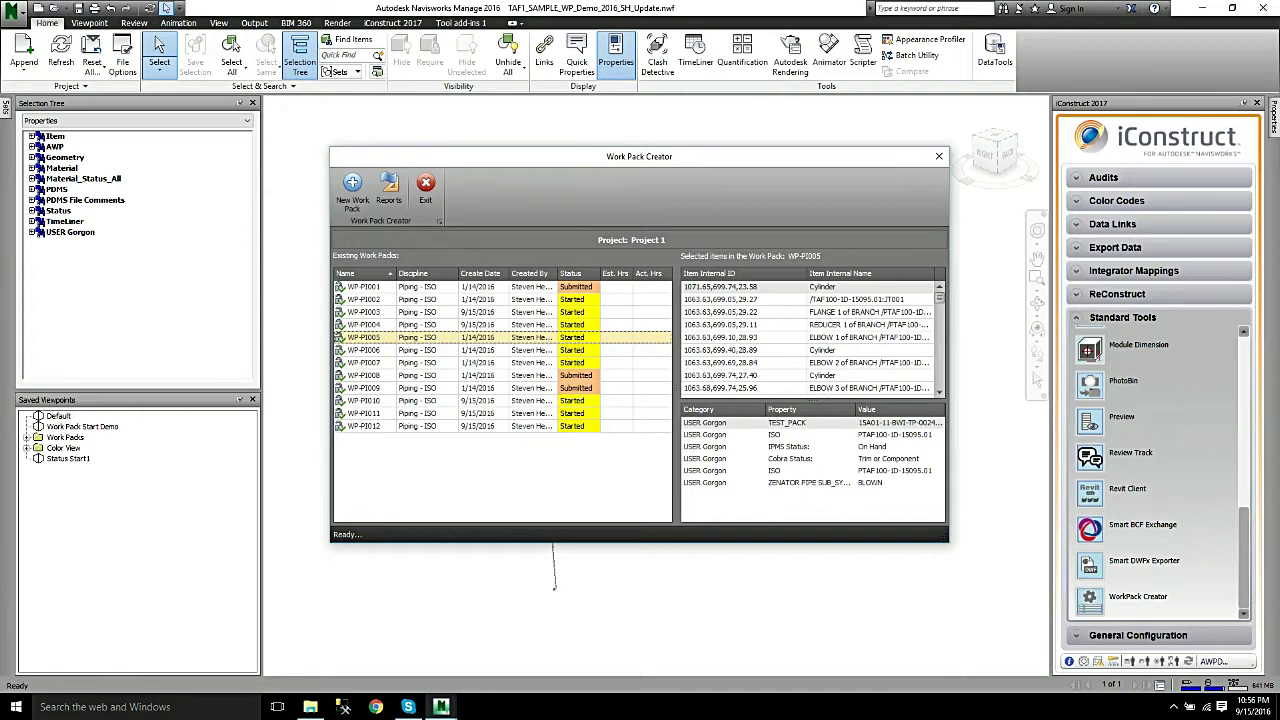
Inspect the properties of several items in work pack WP-PI005, including its reducer and flange
left_click(850, 337)
left_click(850, 363)
left_click(850, 325)
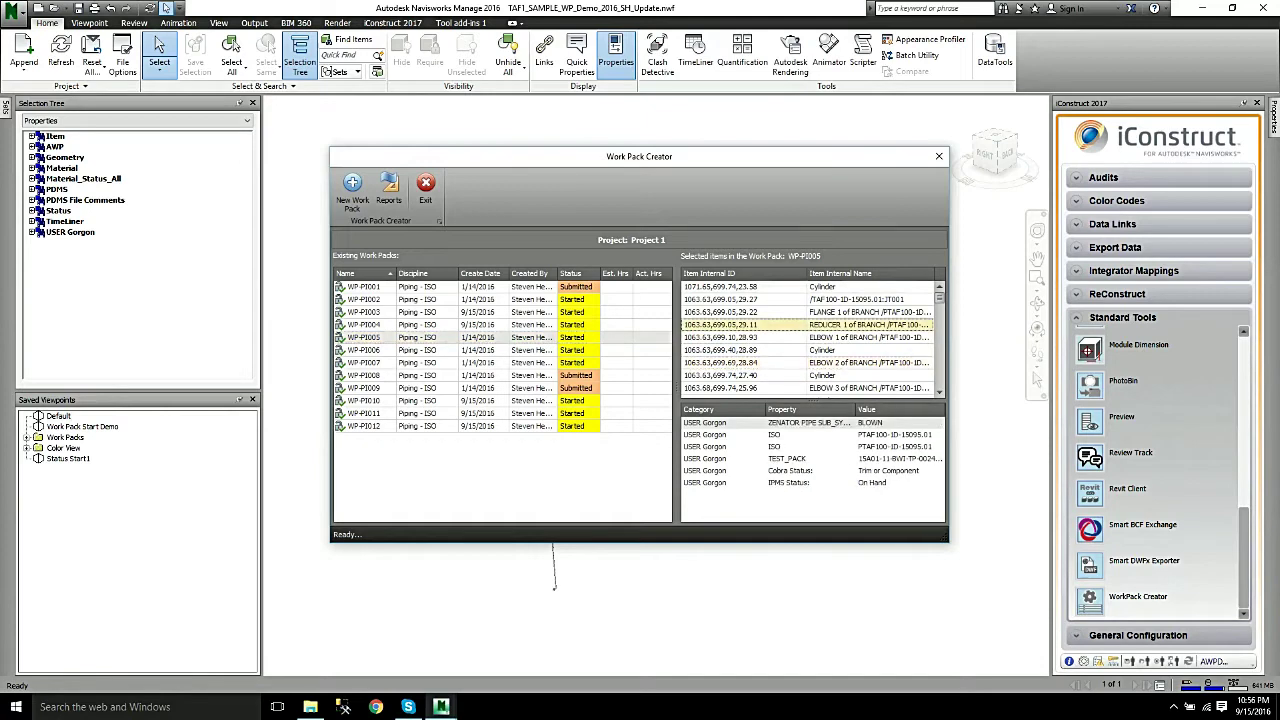
left_click(850, 350)
left_click(850, 312)
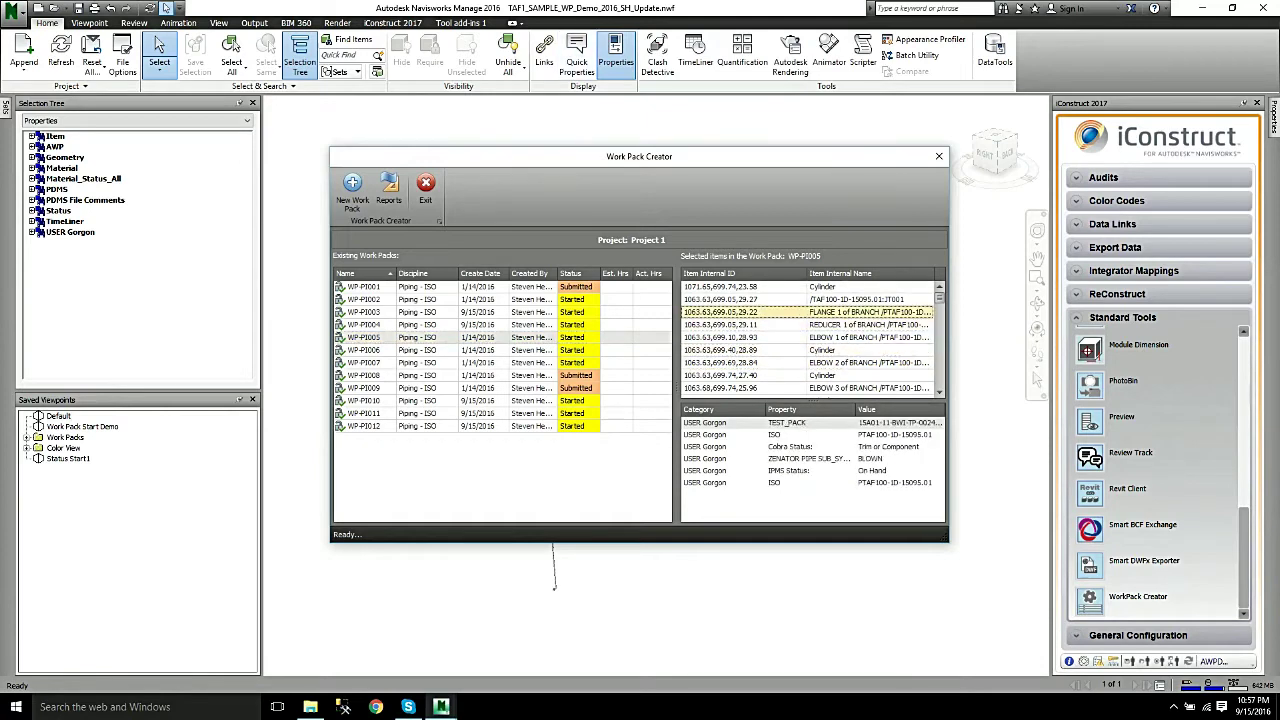
Create a new work pack named WP-PI014 with the discipline Piping - ISO
left_click_drag(640, 156, 805, 205)
left_click(517, 240)
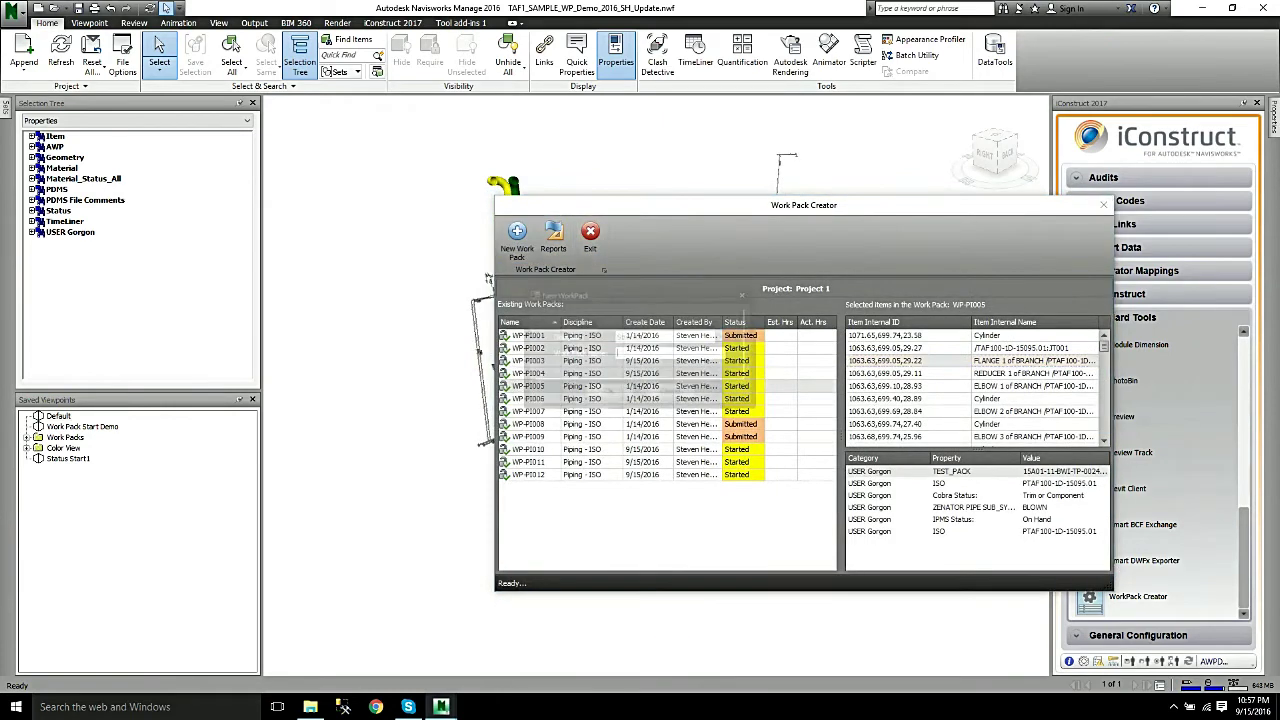
left_click(723, 336)
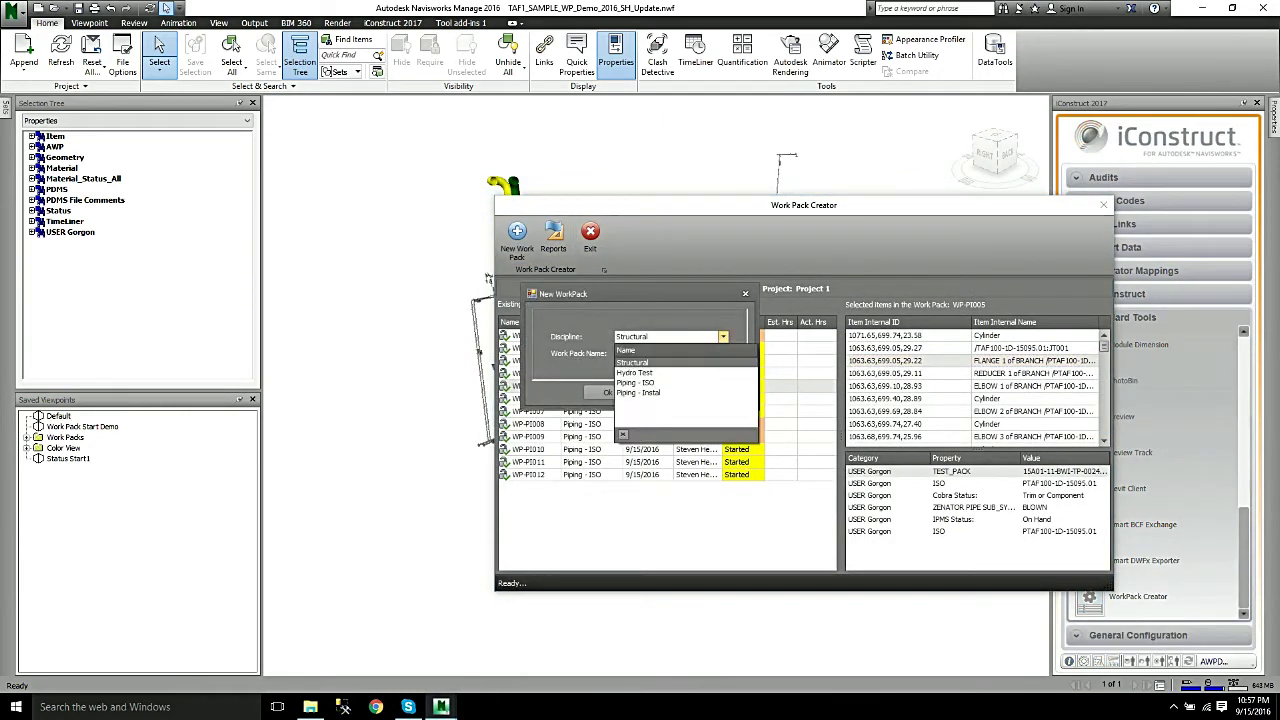
left_click(636, 382)
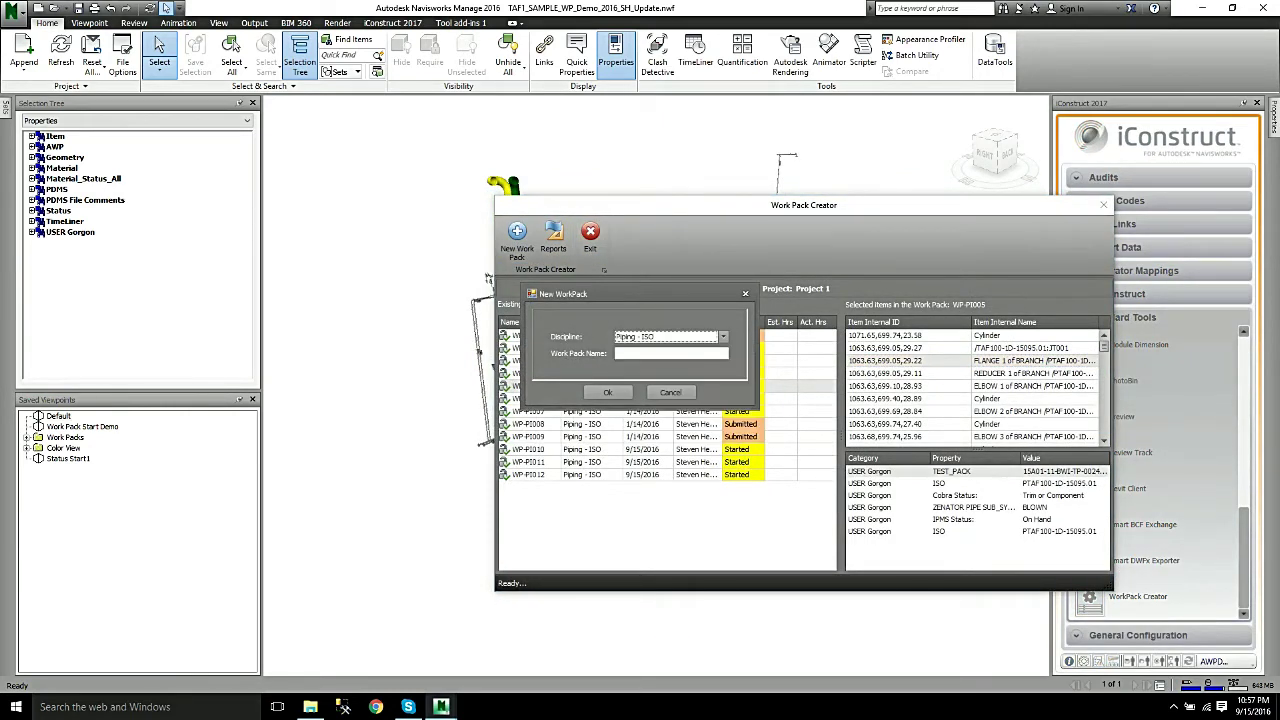
left_click(640, 353)
type("WP-PI014")
left_click(607, 392)
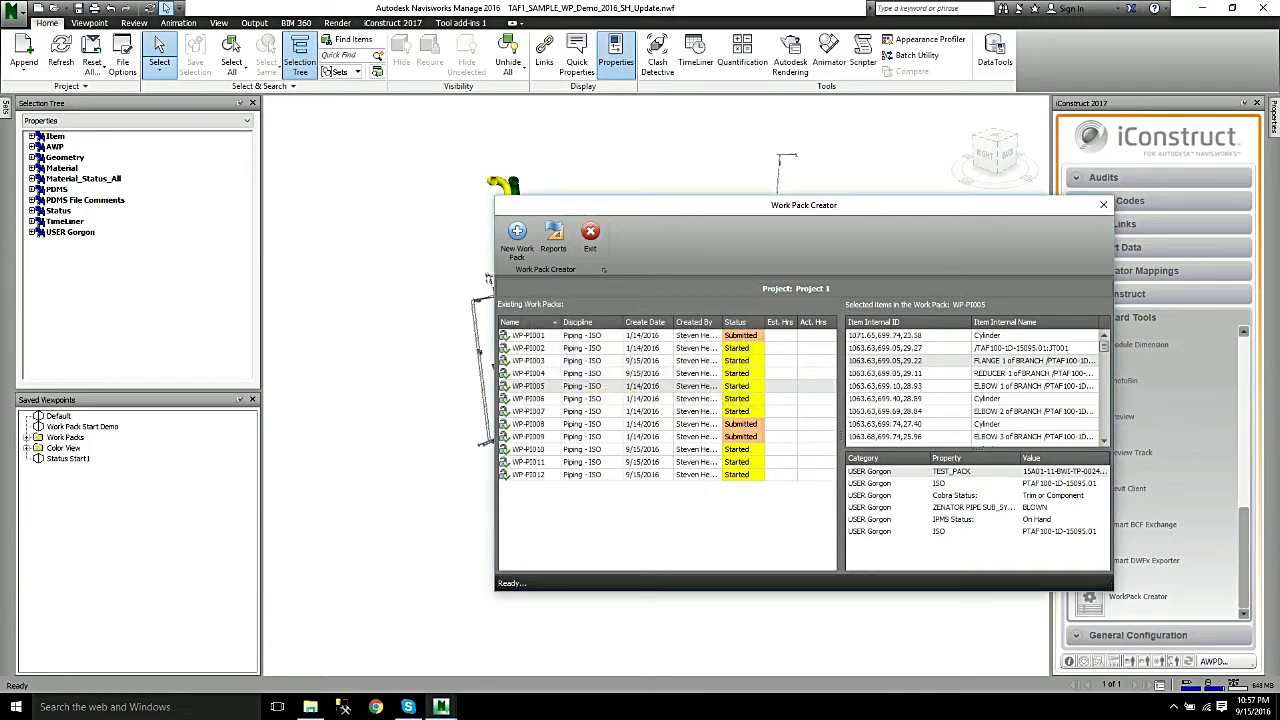
Select work pack WP-PI014, then hide the /STAF100 structure through the Standard view of the selection tree
left_click(540, 487)
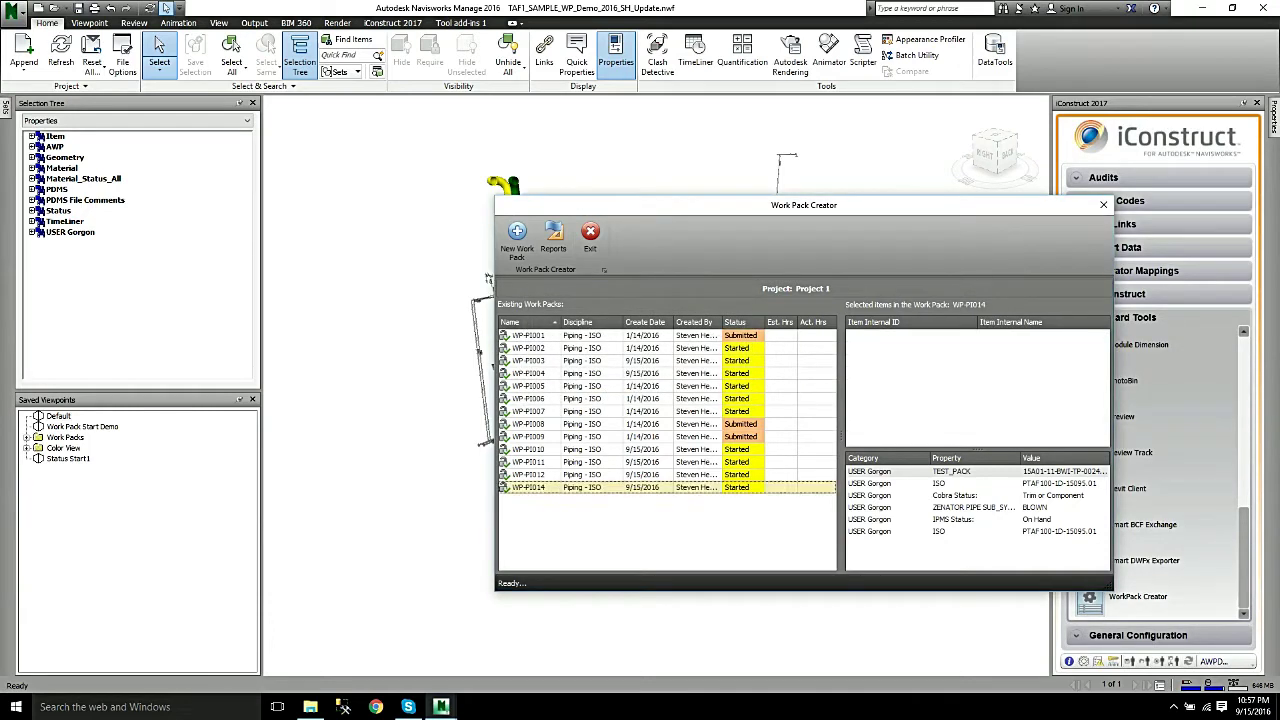
left_click_drag(700, 205, 825, 288)
left_click(246, 121)
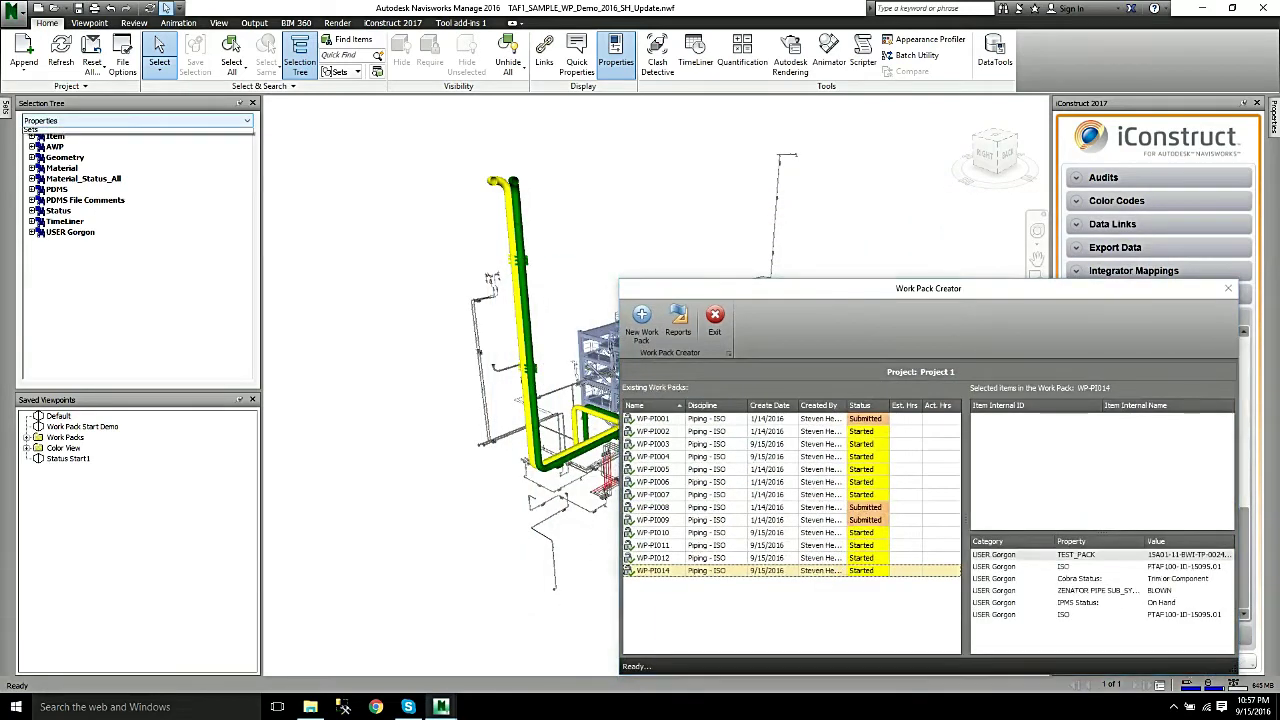
left_click(40, 133)
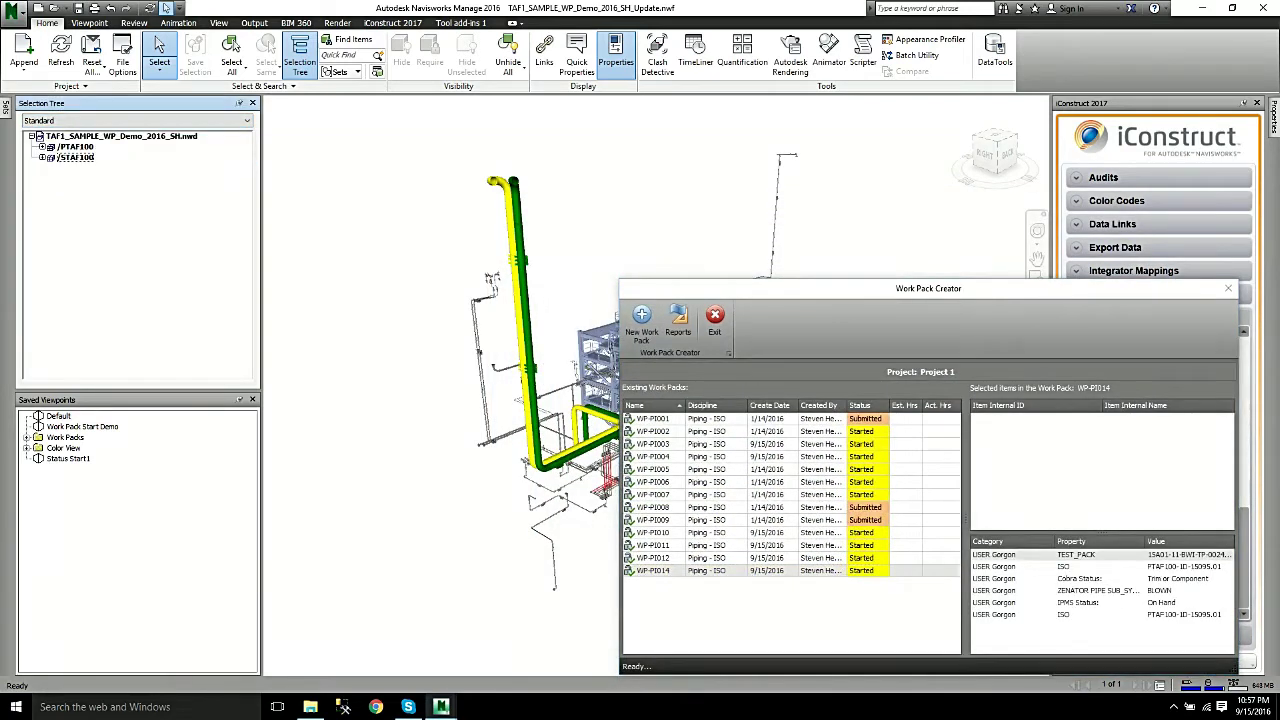
left_click(75, 157)
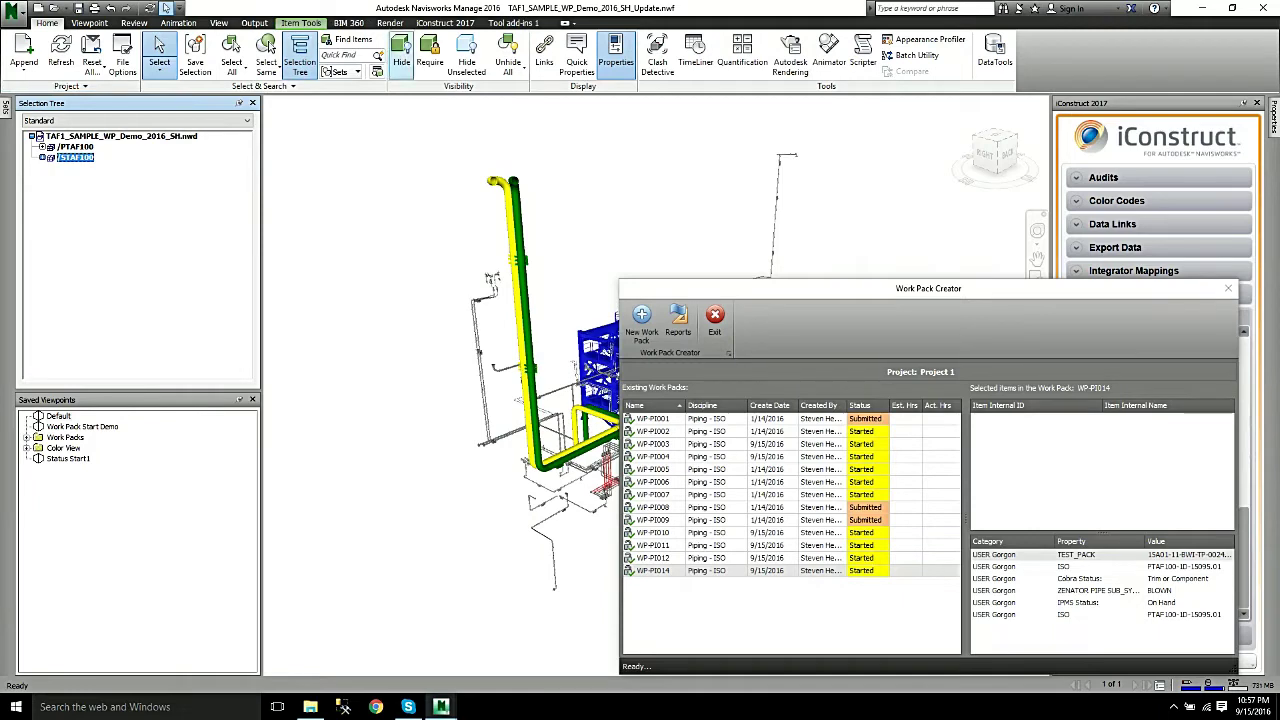
left_click(401, 55)
left_click_drag(780, 288, 1009, 331)
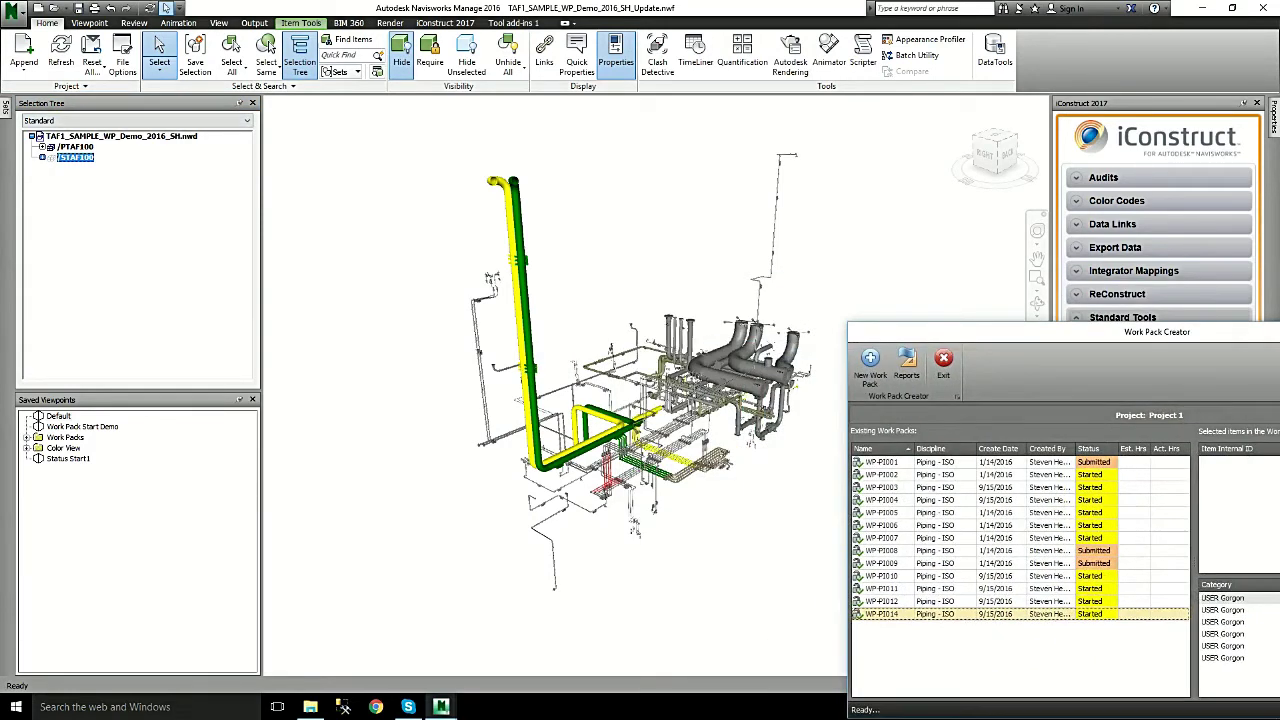
Hide all items that carry the AWP WorkPack property, using the Properties view of the selection tree
left_click(246, 120)
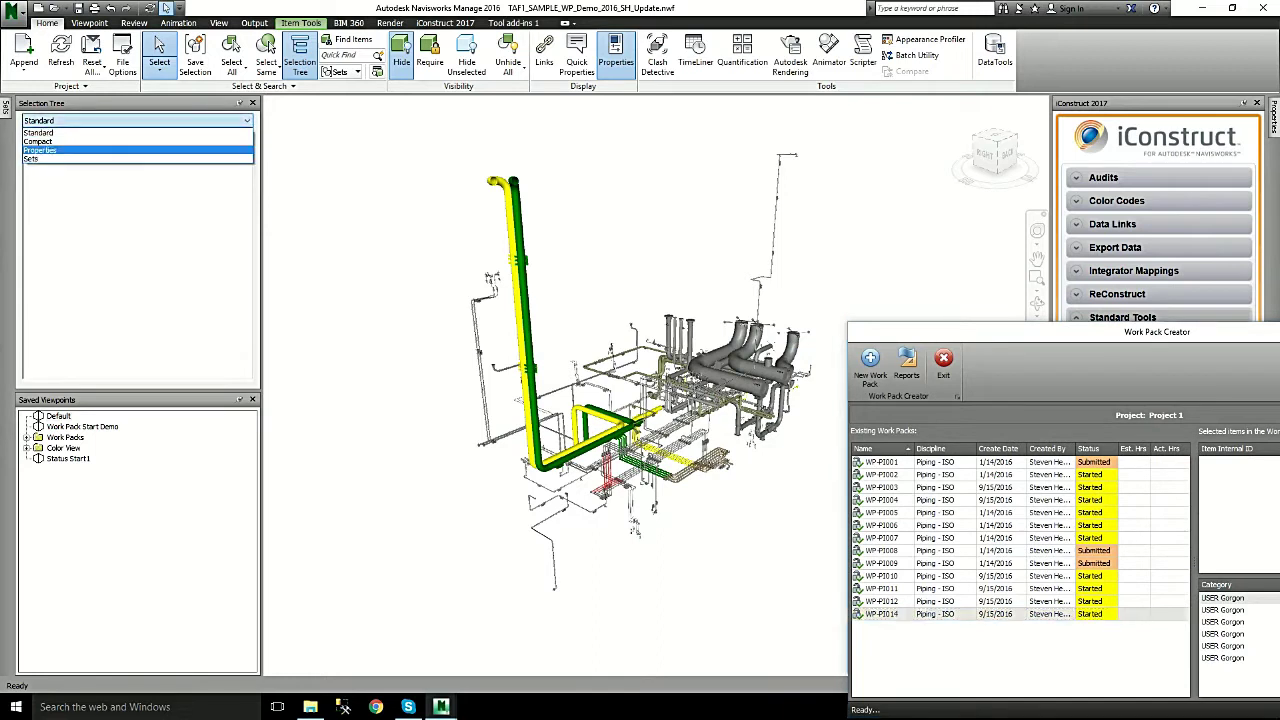
left_click(140, 152)
left_click(55, 147)
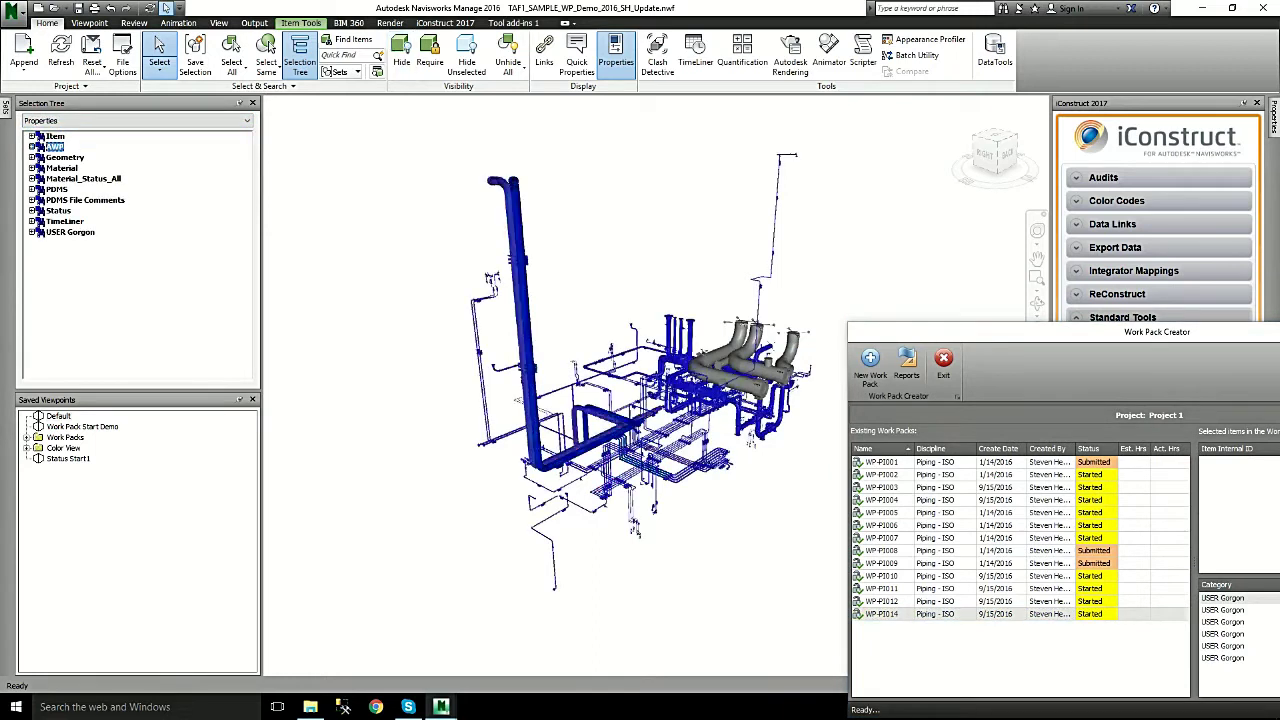
left_click(32, 147)
left_click(76, 157)
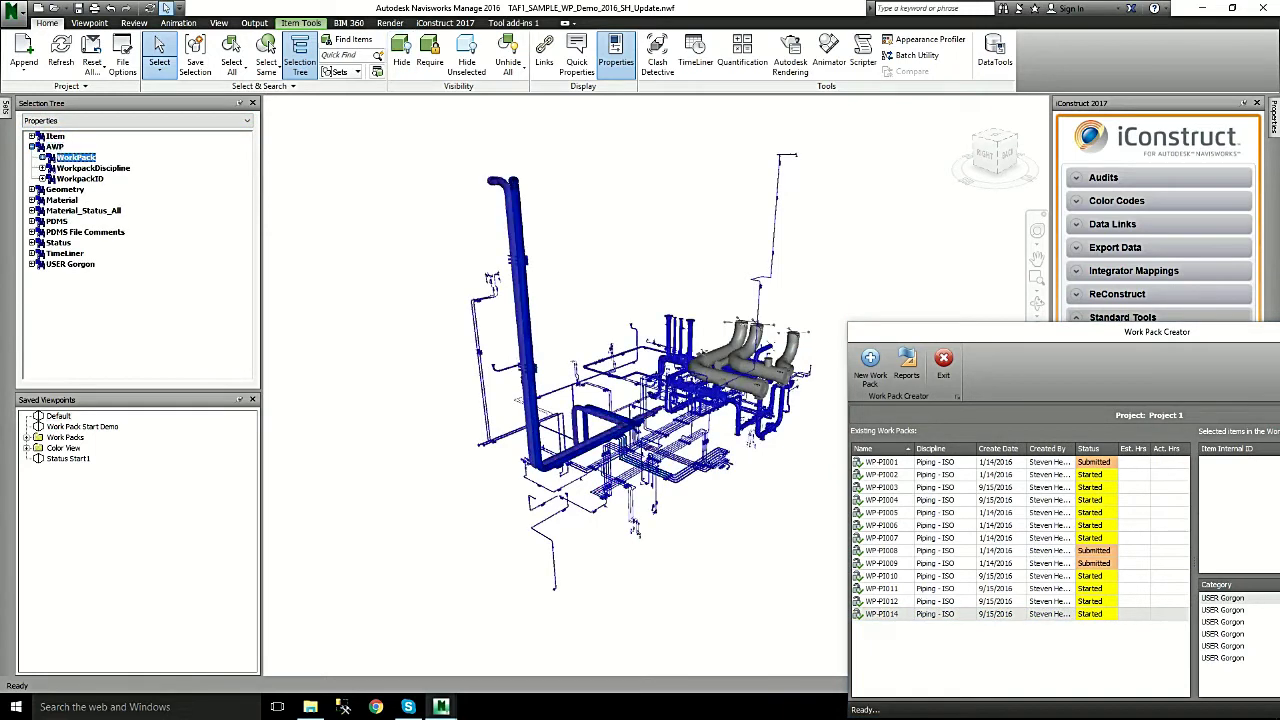
left_click(401, 55)
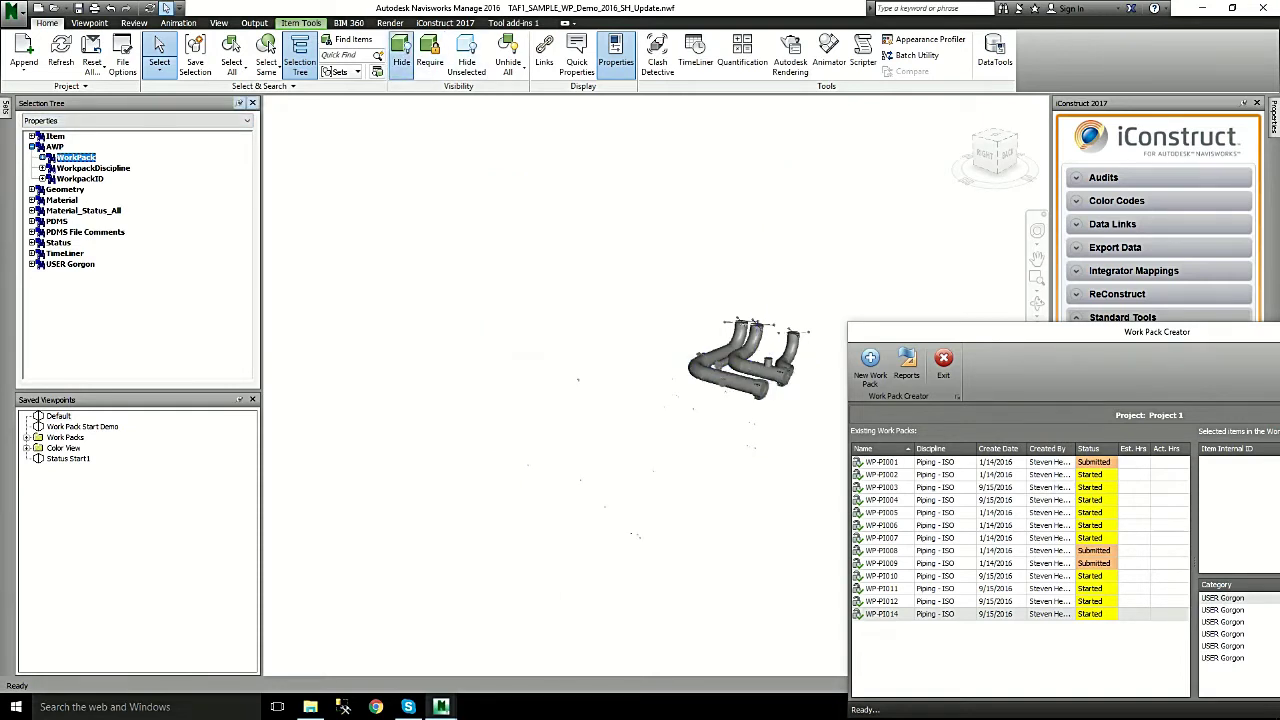
Add the short curved pipe run to work pack WP-PI014 and select the pack's items in the model
middle_click_drag(770, 230, 674, 272)
scroll(697, 330, "up", 8)
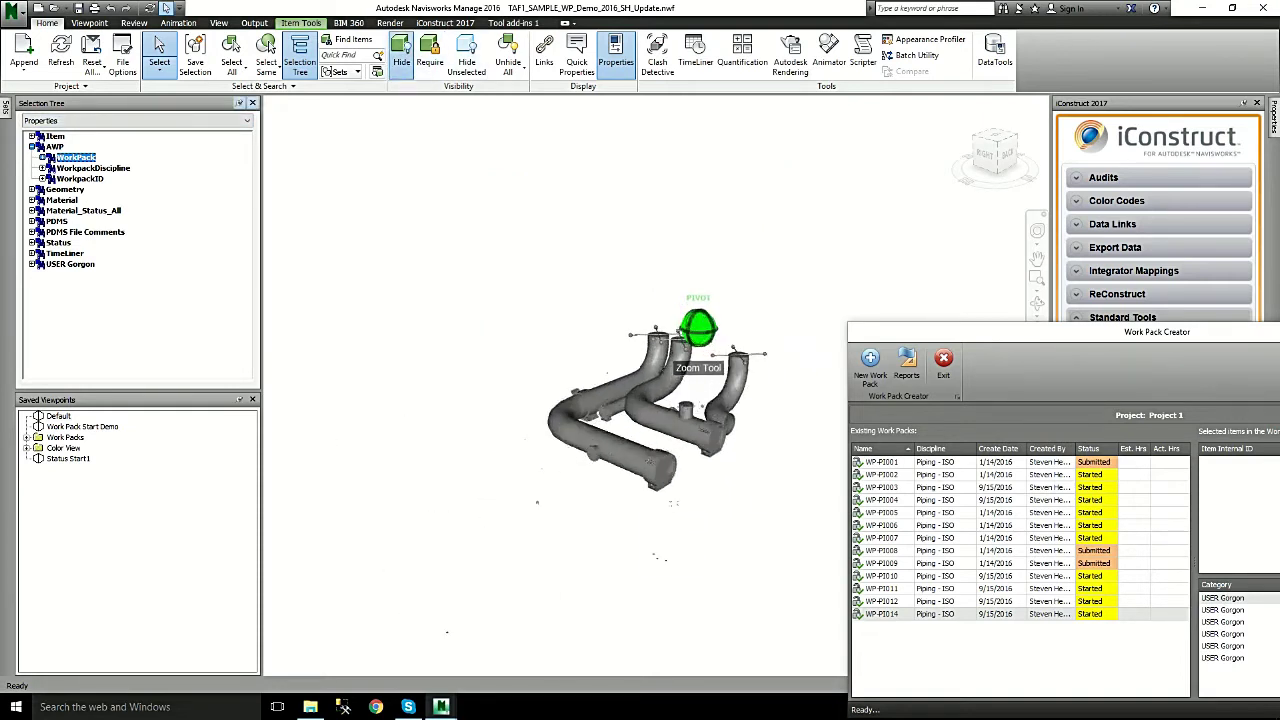
middle_click_drag(750, 315, 662, 352, "shift")
middle_click_drag(808, 264, 606, 327)
scroll(597, 374, "up", 3)
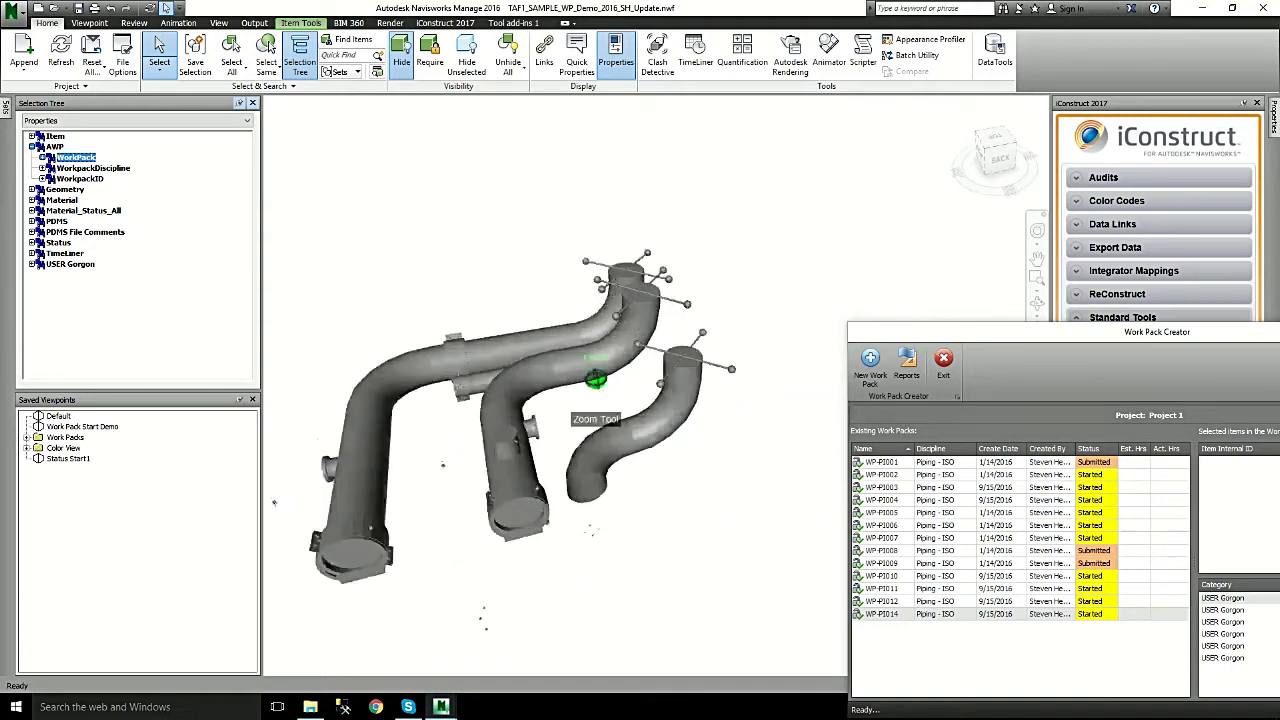
left_click(660, 430)
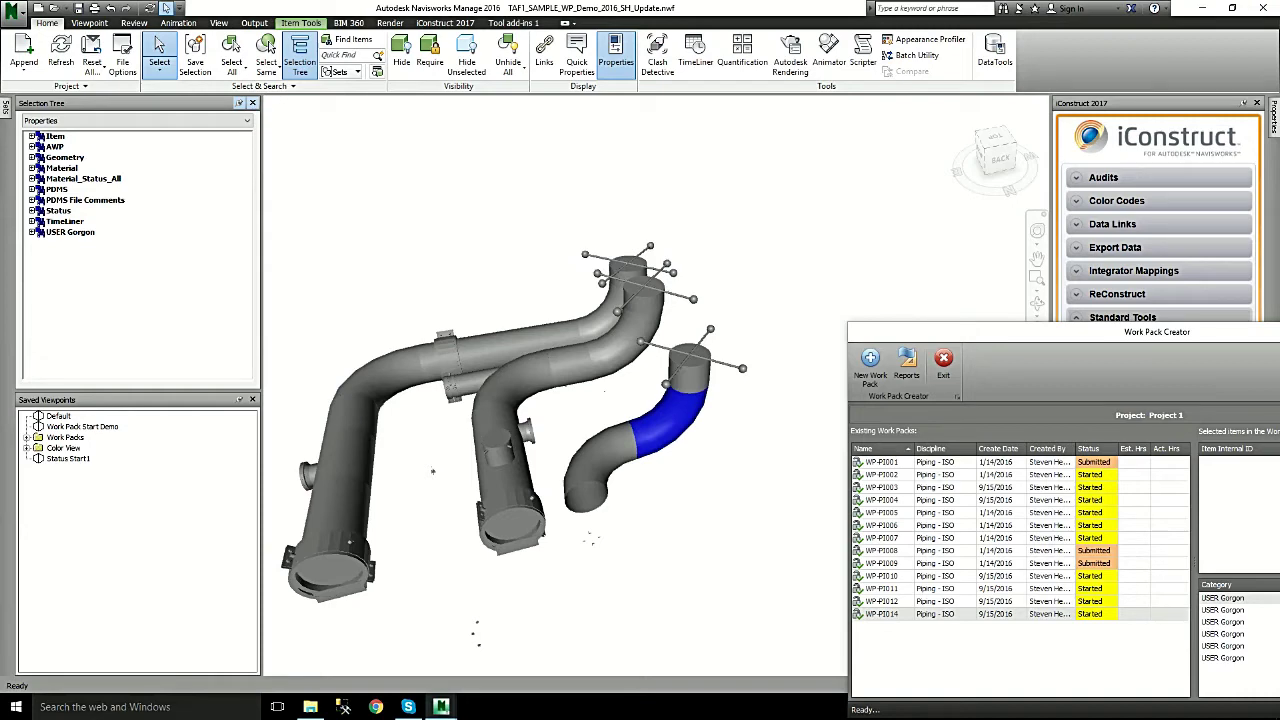
left_click_drag(1060, 332, 892, 240)
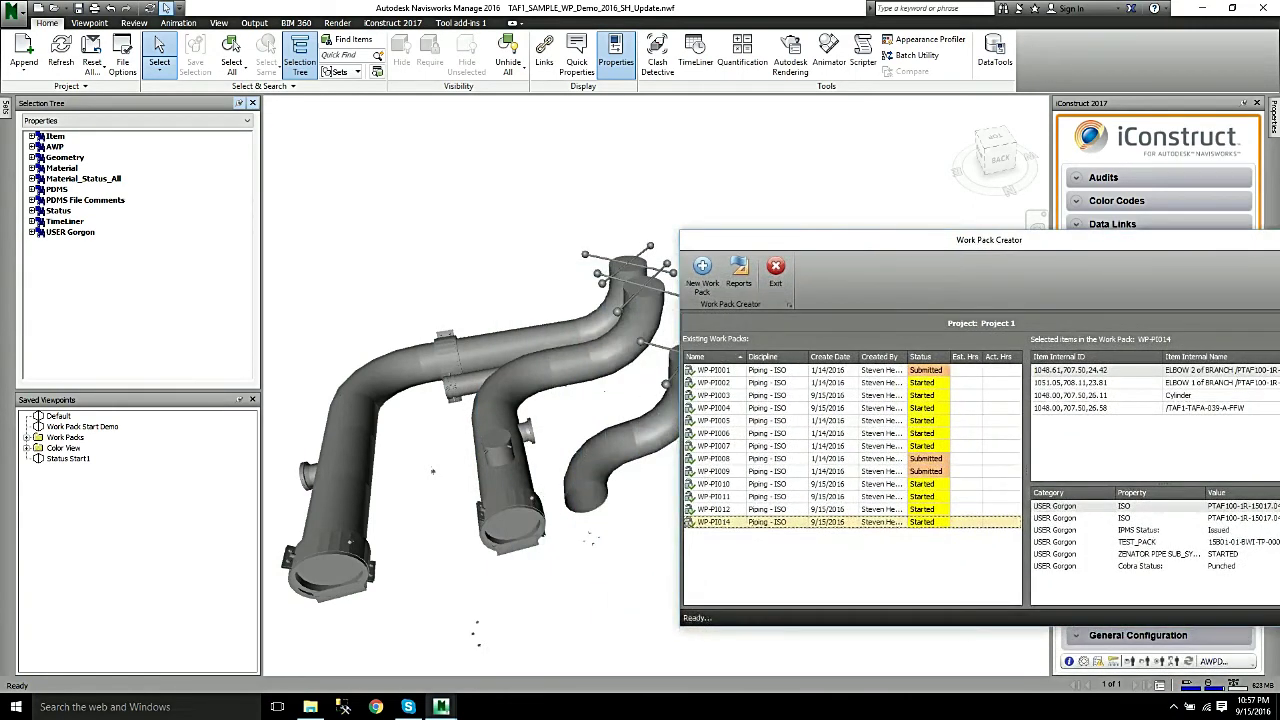
right_click(757, 521)
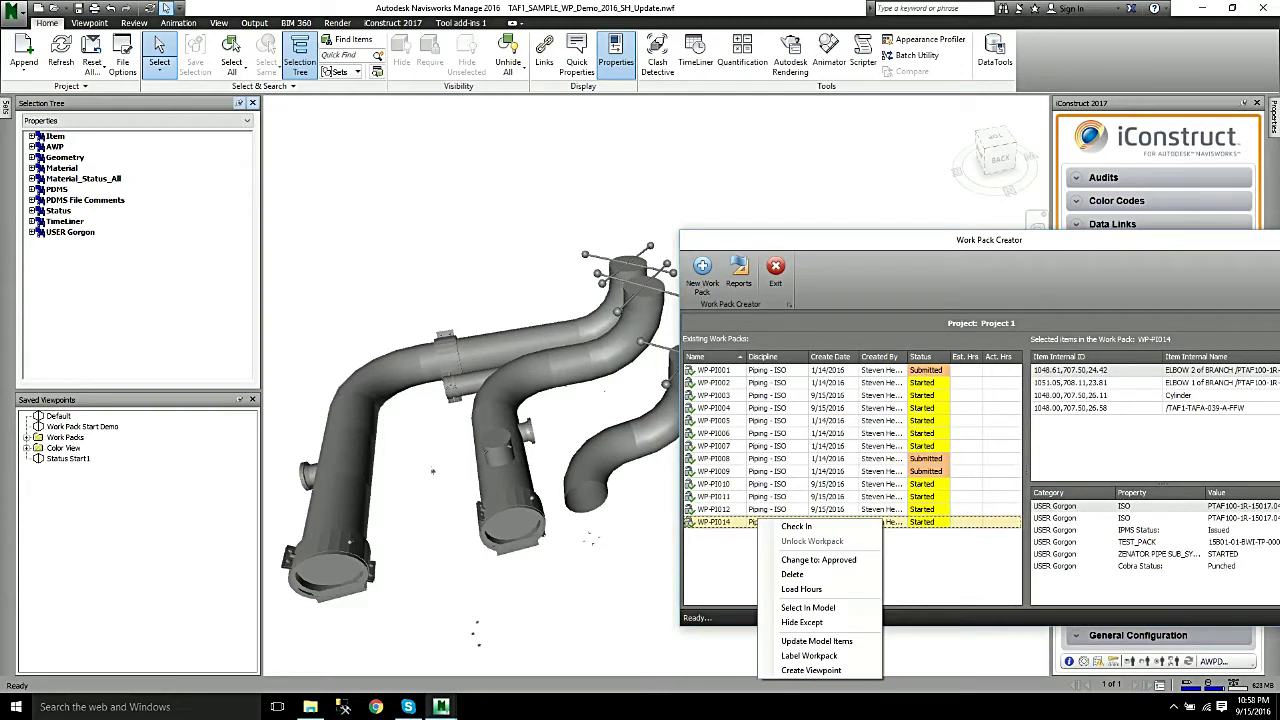
left_click(807, 607)
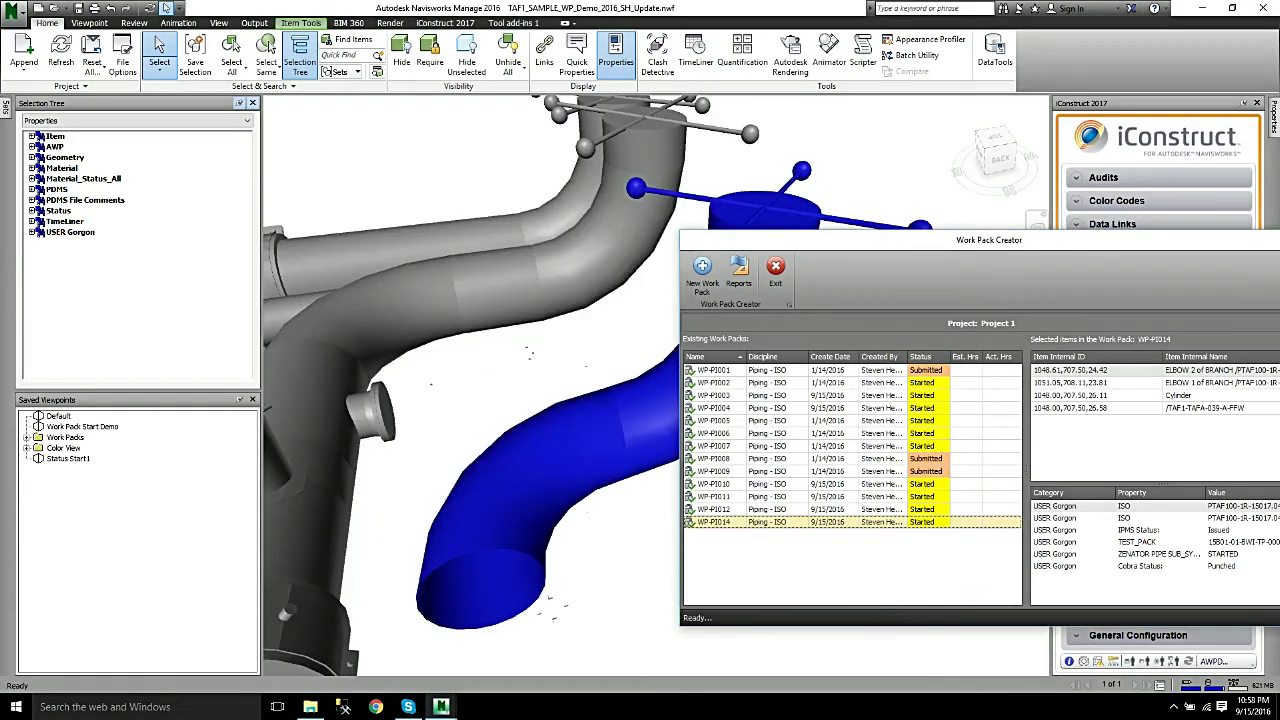
Add the upper run of the middle pipe to WP-PI014 and reselect the pack's items in the model
left_click_drag(745, 240, 877, 356)
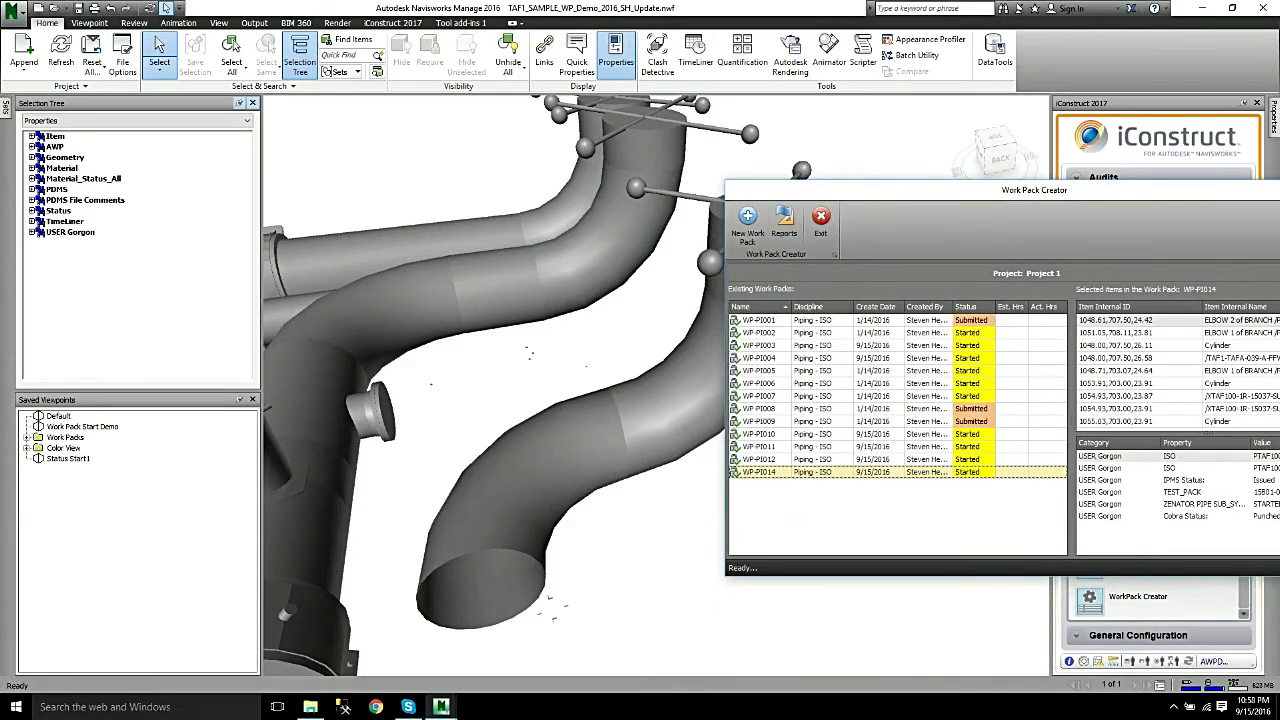
right_click(818, 473)
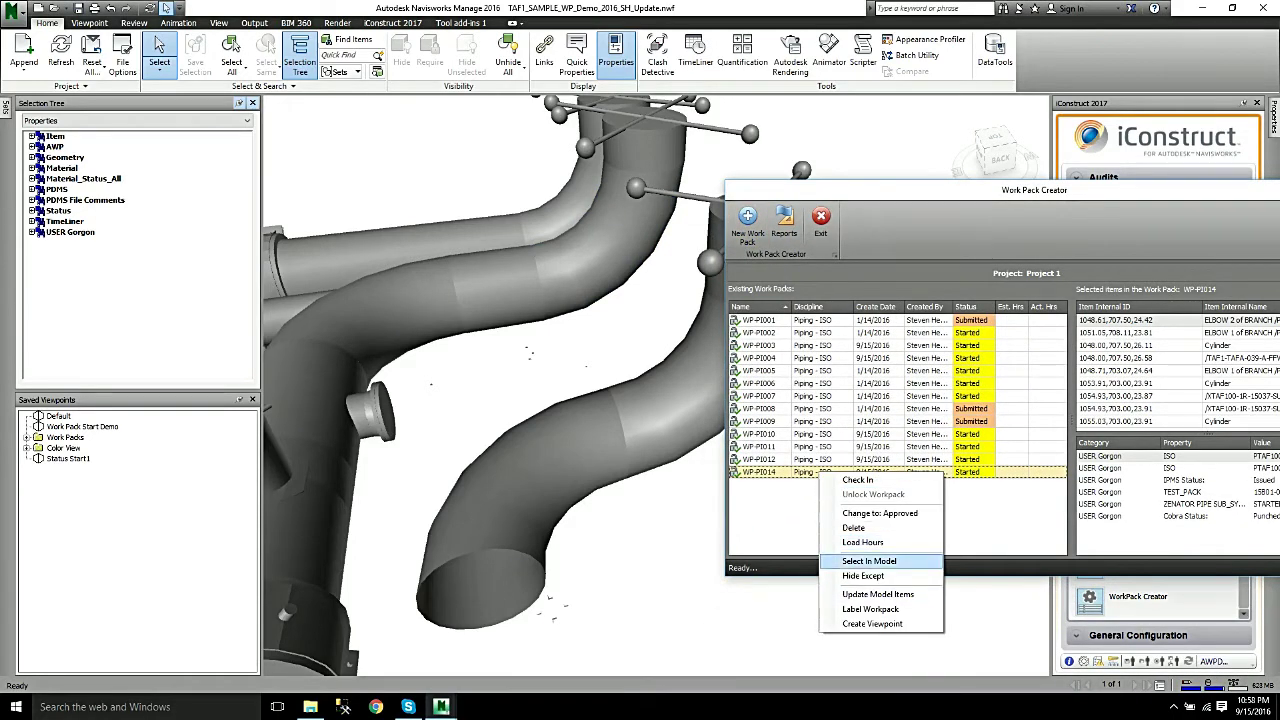
left_click(868, 561)
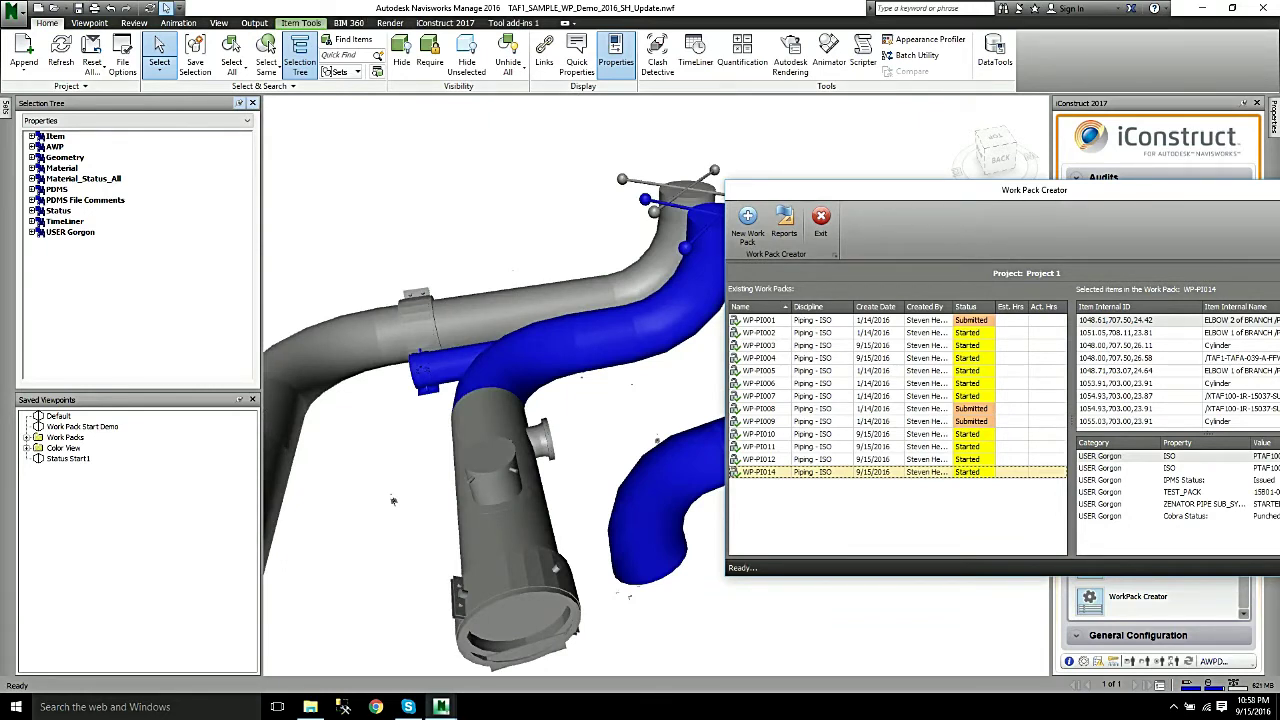
Add the remaining visible pipe runs to WP-PI014 and check the pack's full contents by selecting them in the model
left_click(508, 530)
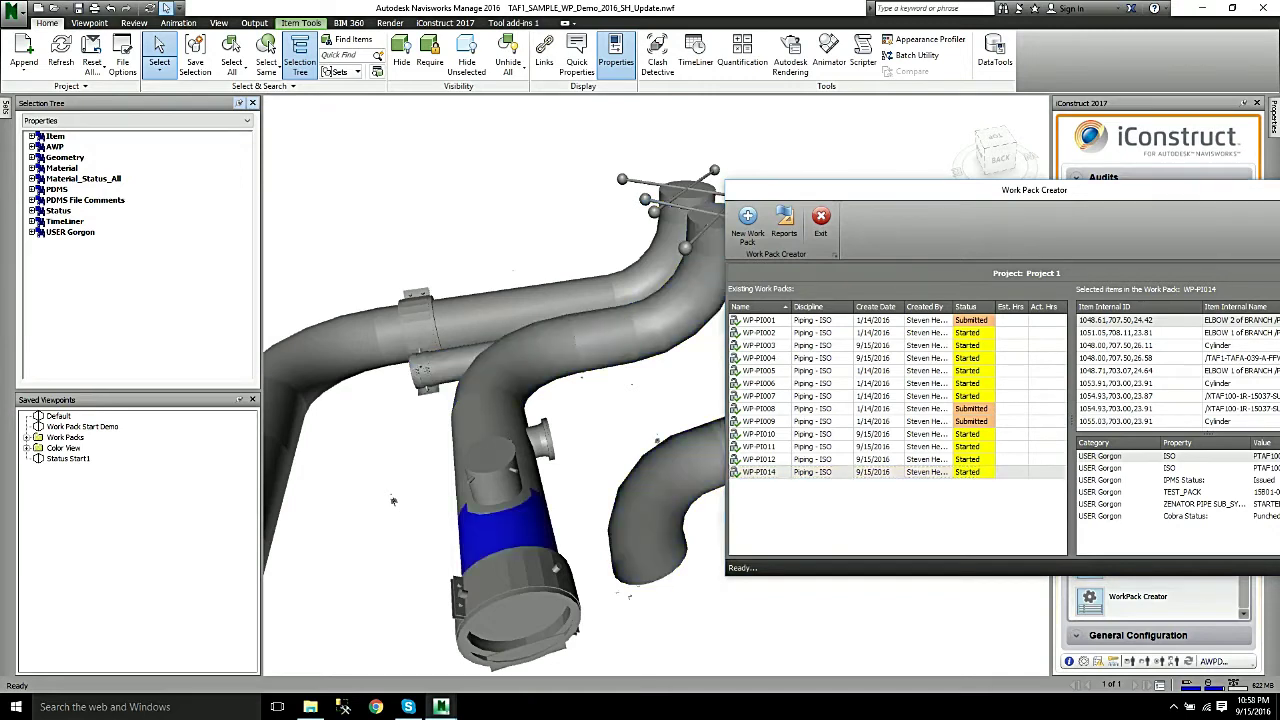
middle_click_drag(393, 500, 427, 439)
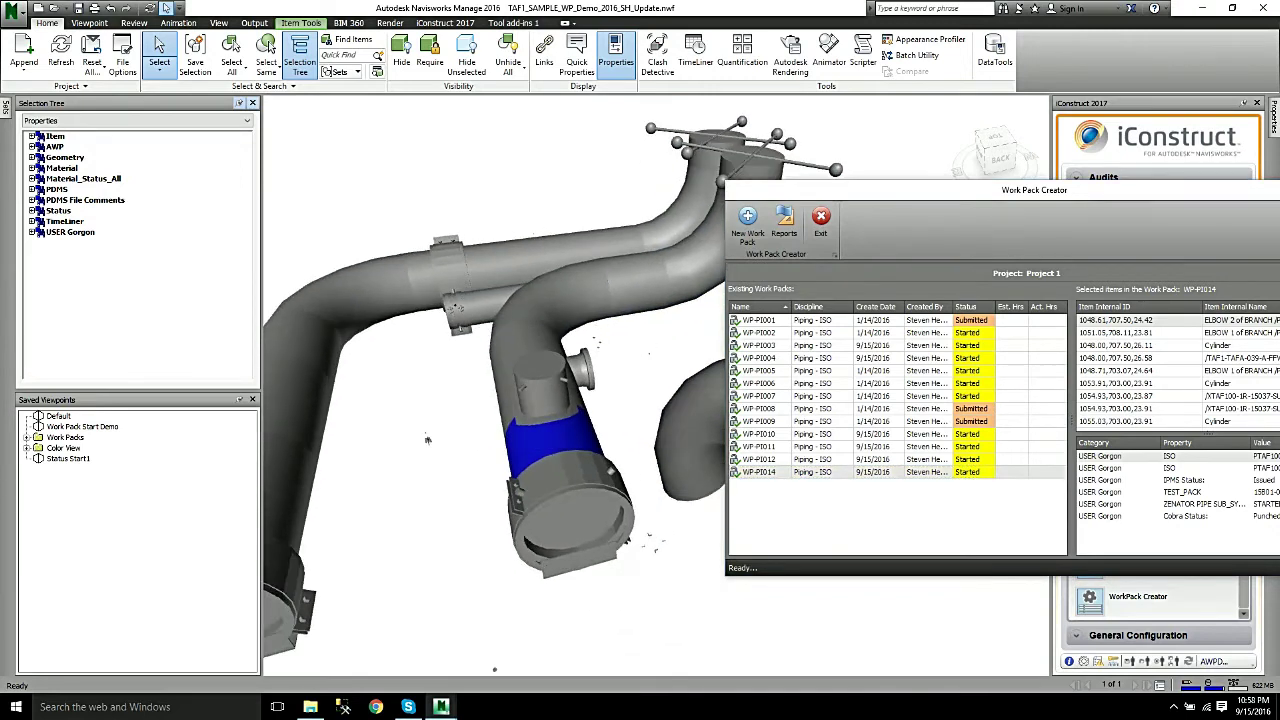
left_click(427, 439)
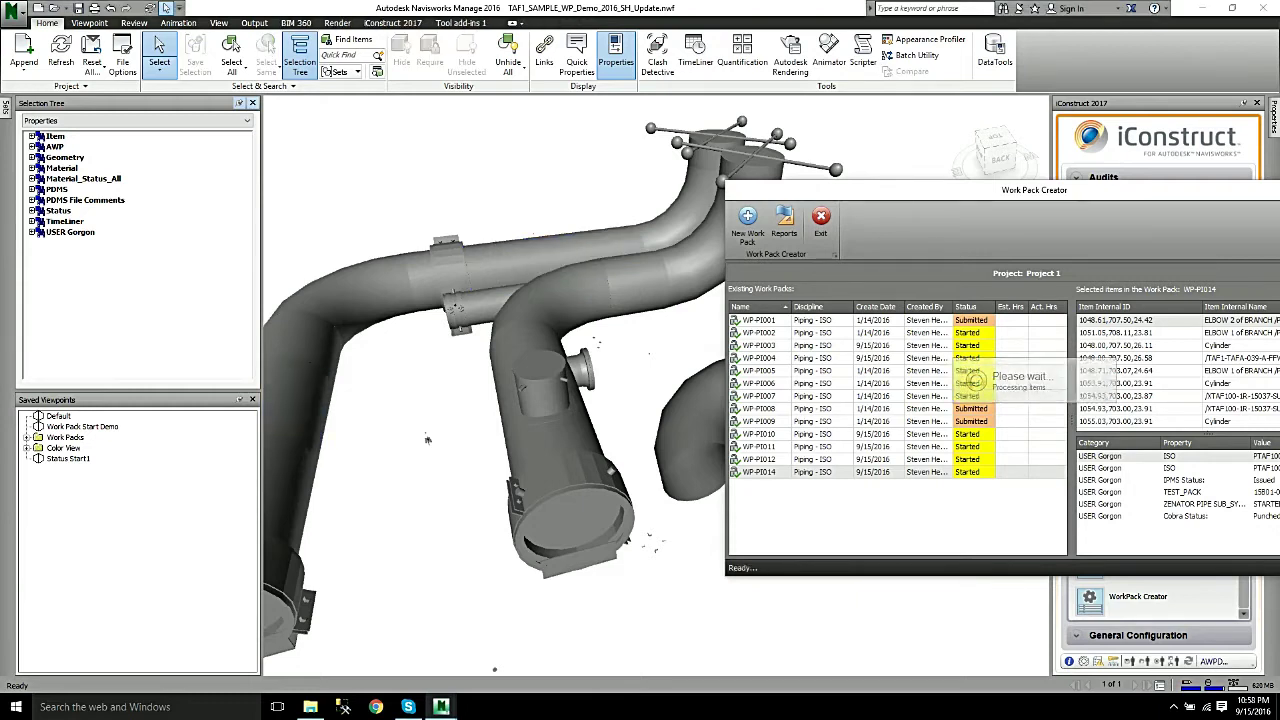
right_click(895, 471)
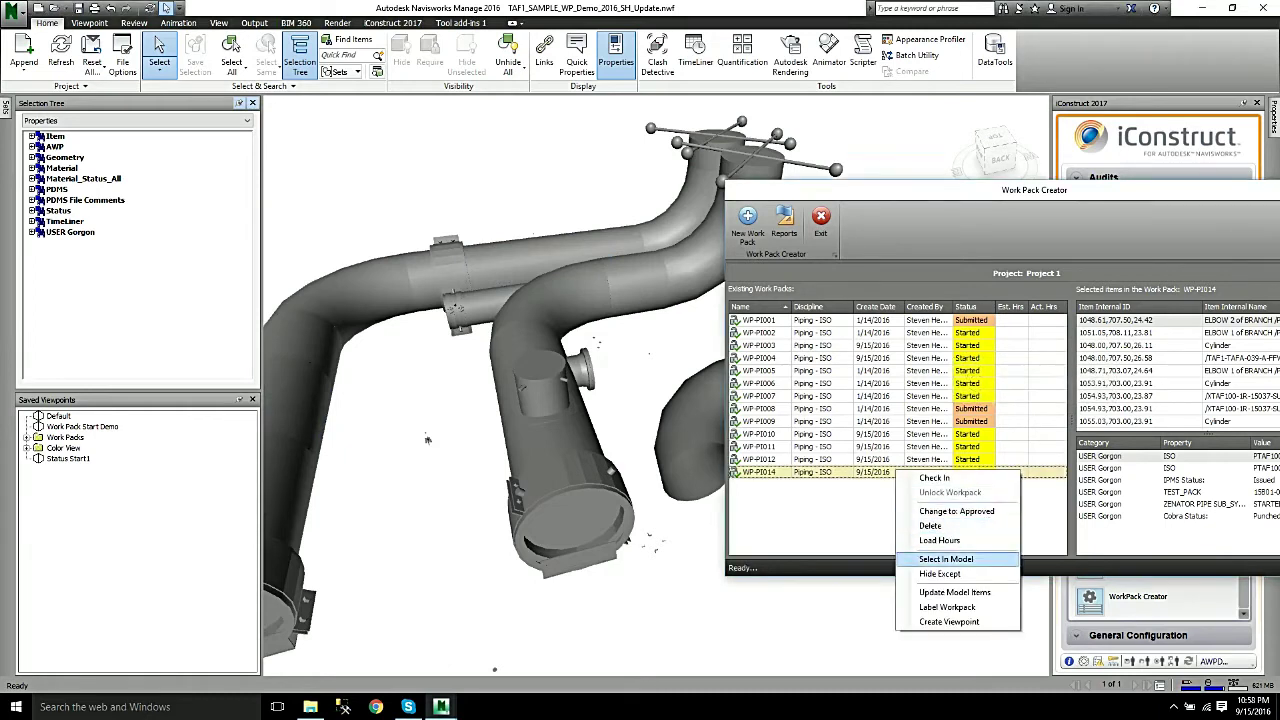
left_click(945, 559)
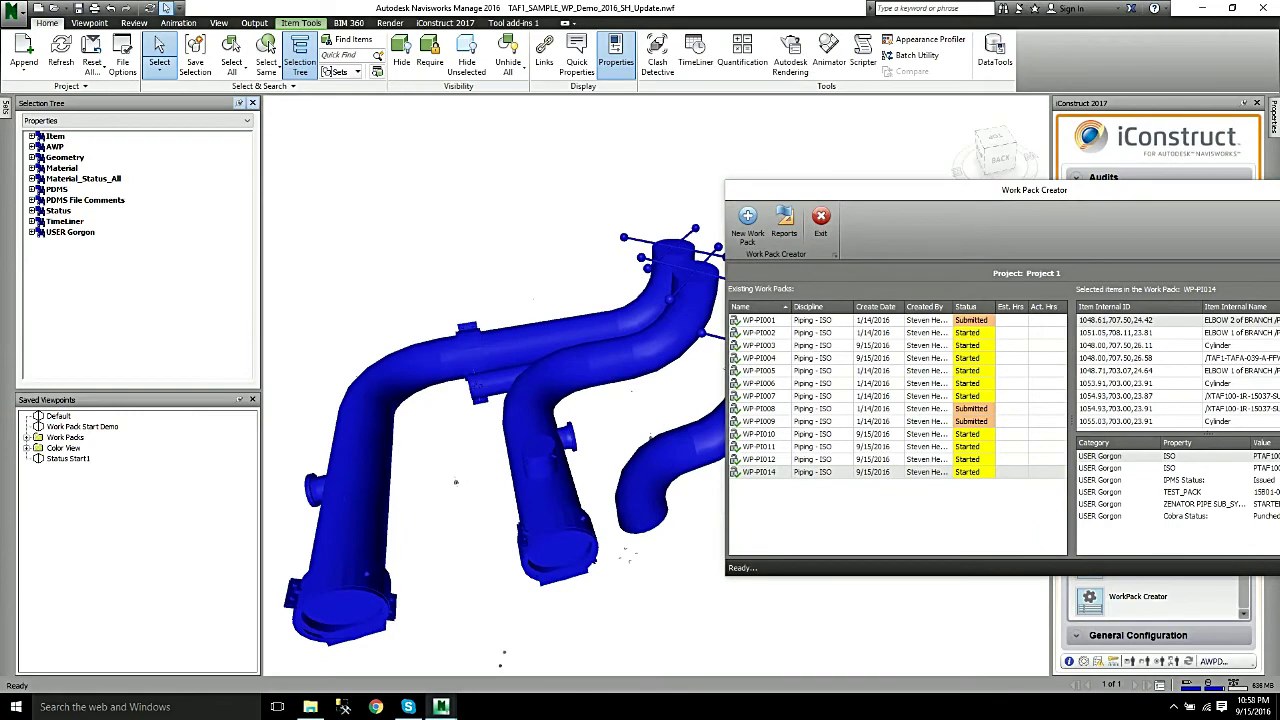
left_click_drag(1000, 190, 1147, 480)
middle_click_drag(580, 409, 652, 405, "shift")
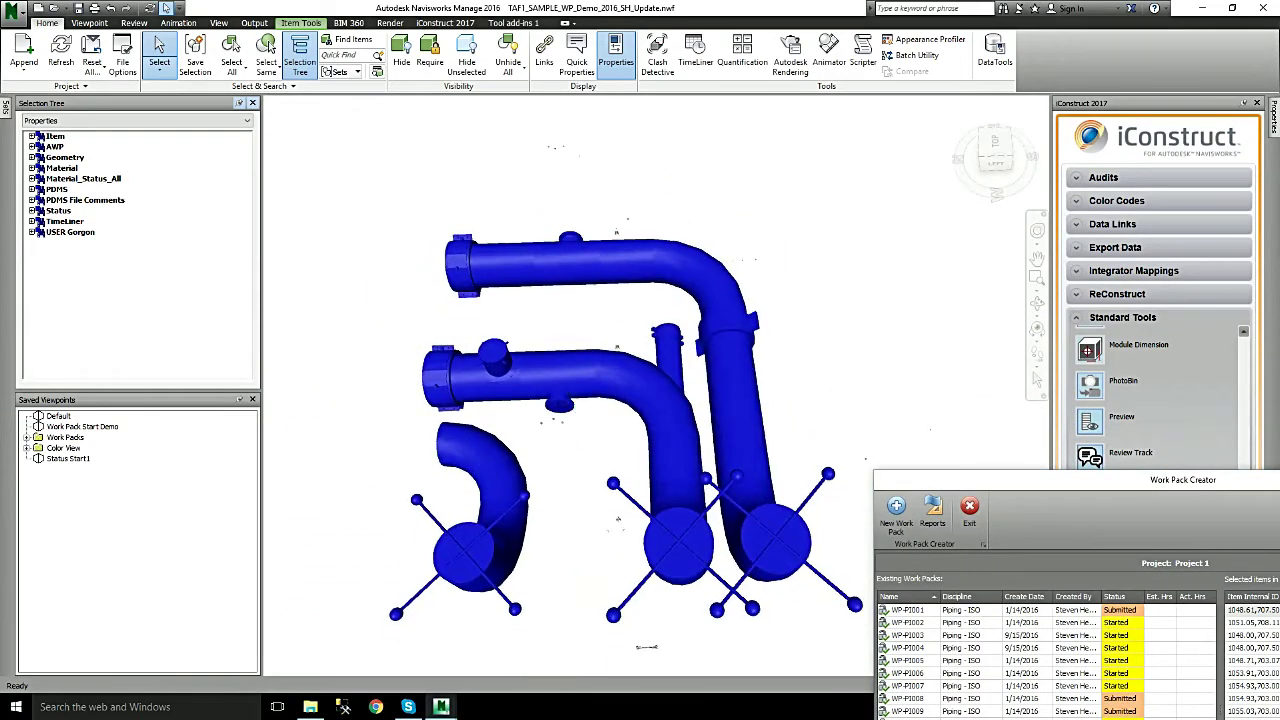
Update the model items with the data of work pack WP-PI014
left_click_drag(1100, 480, 927, 147)
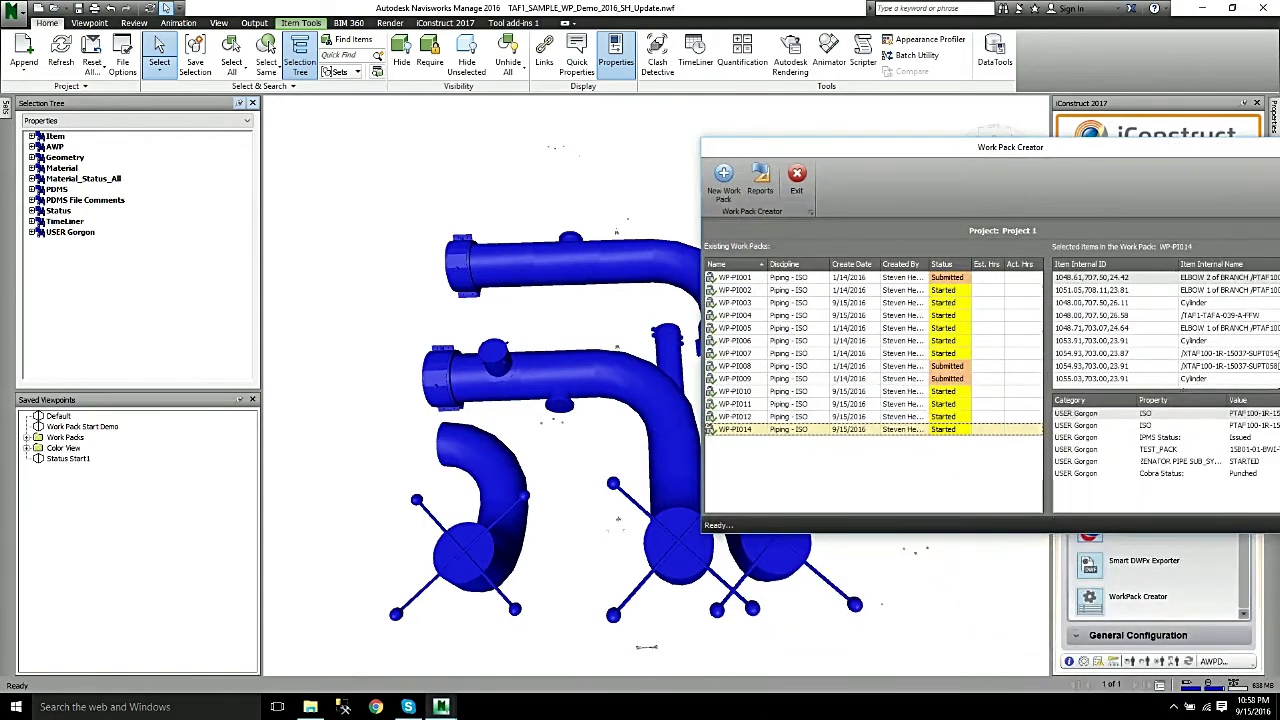
right_click(817, 429)
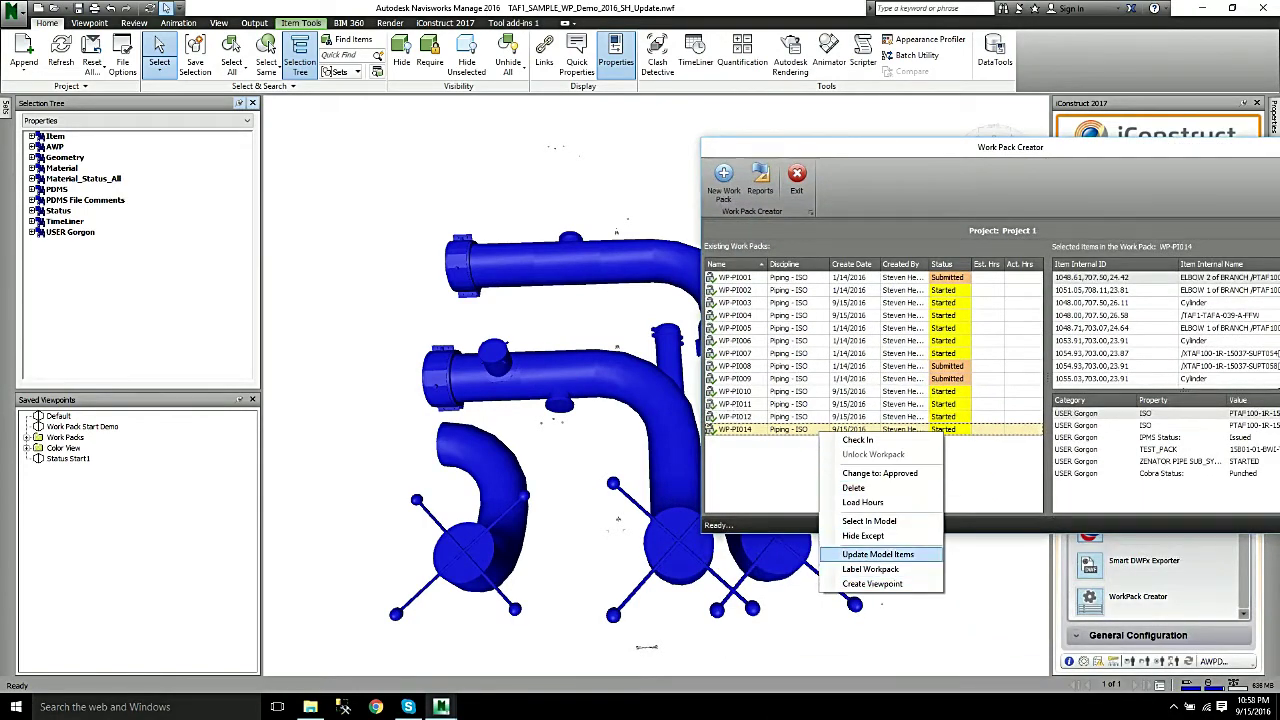
left_click(880, 562)
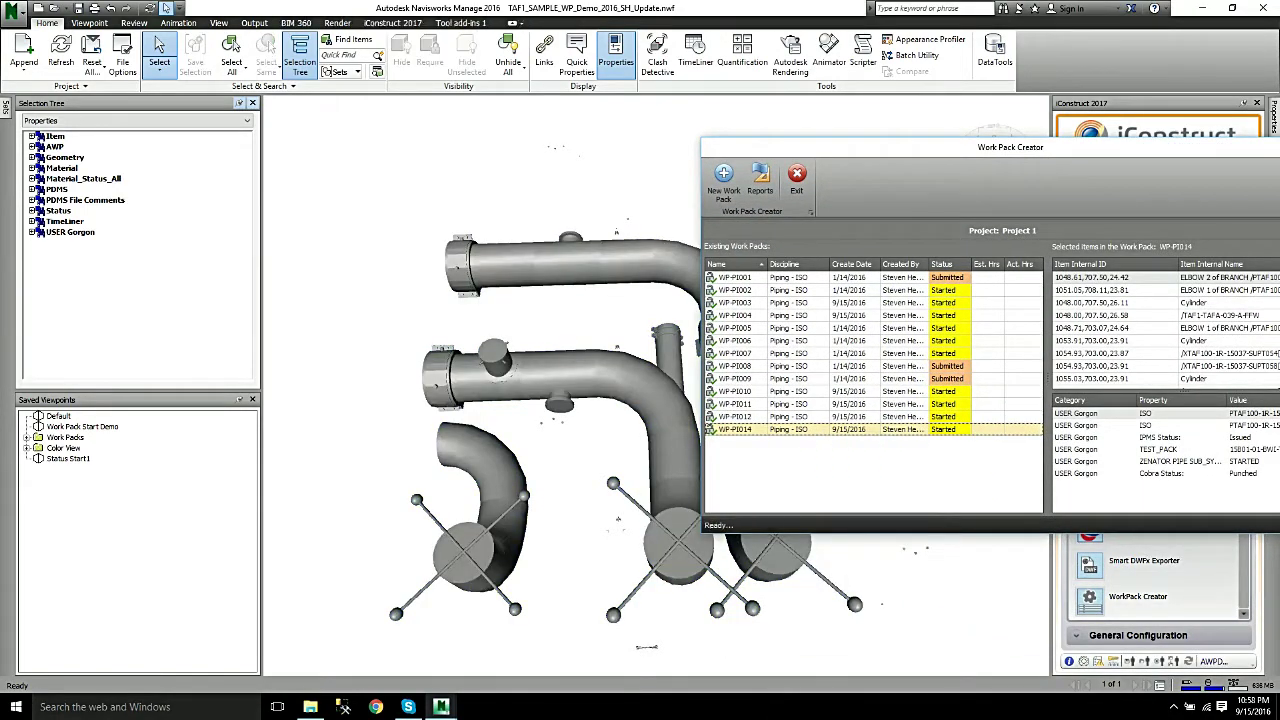
Check in work pack WP-PI014 and check it out again
right_click(818, 429)
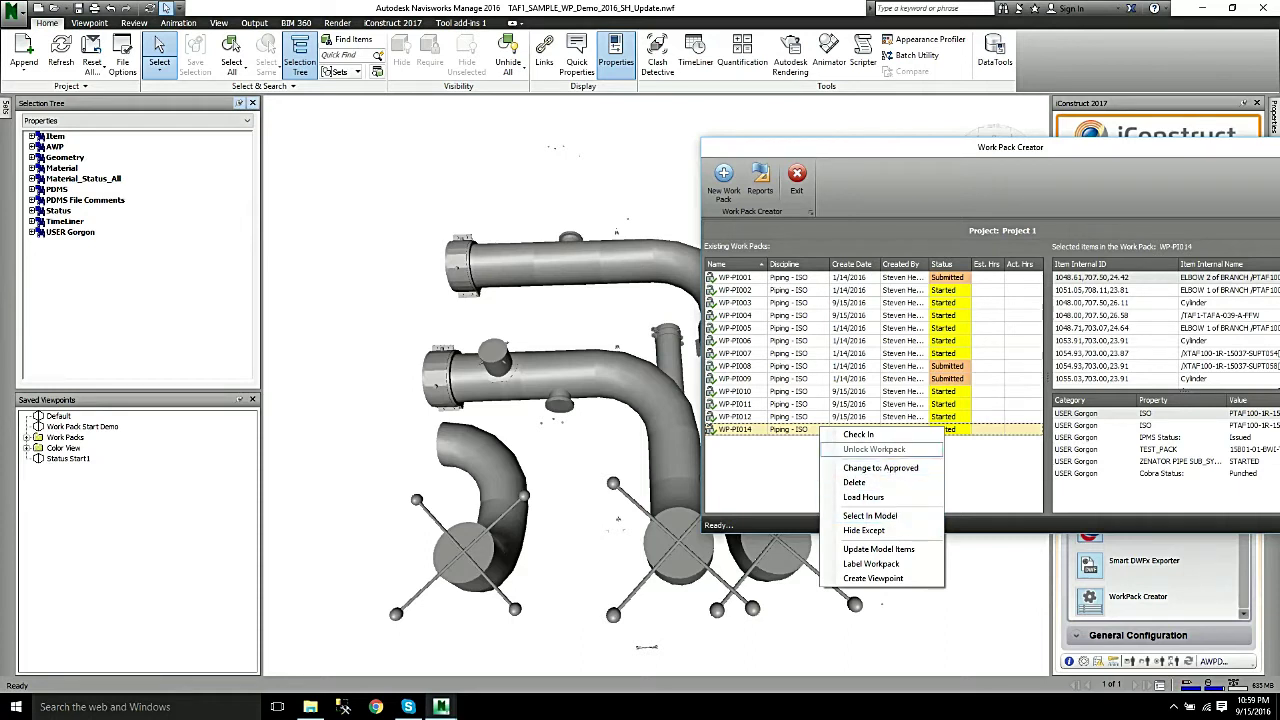
key("Return")
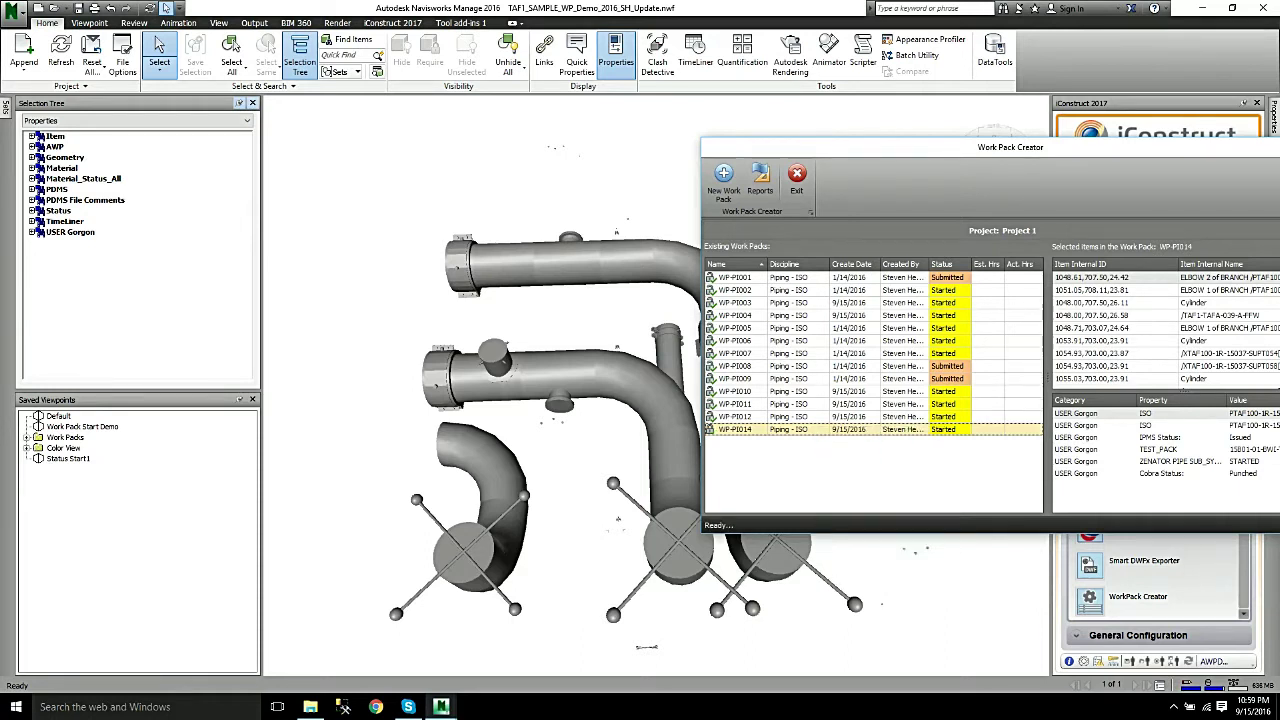
right_click(800, 431)
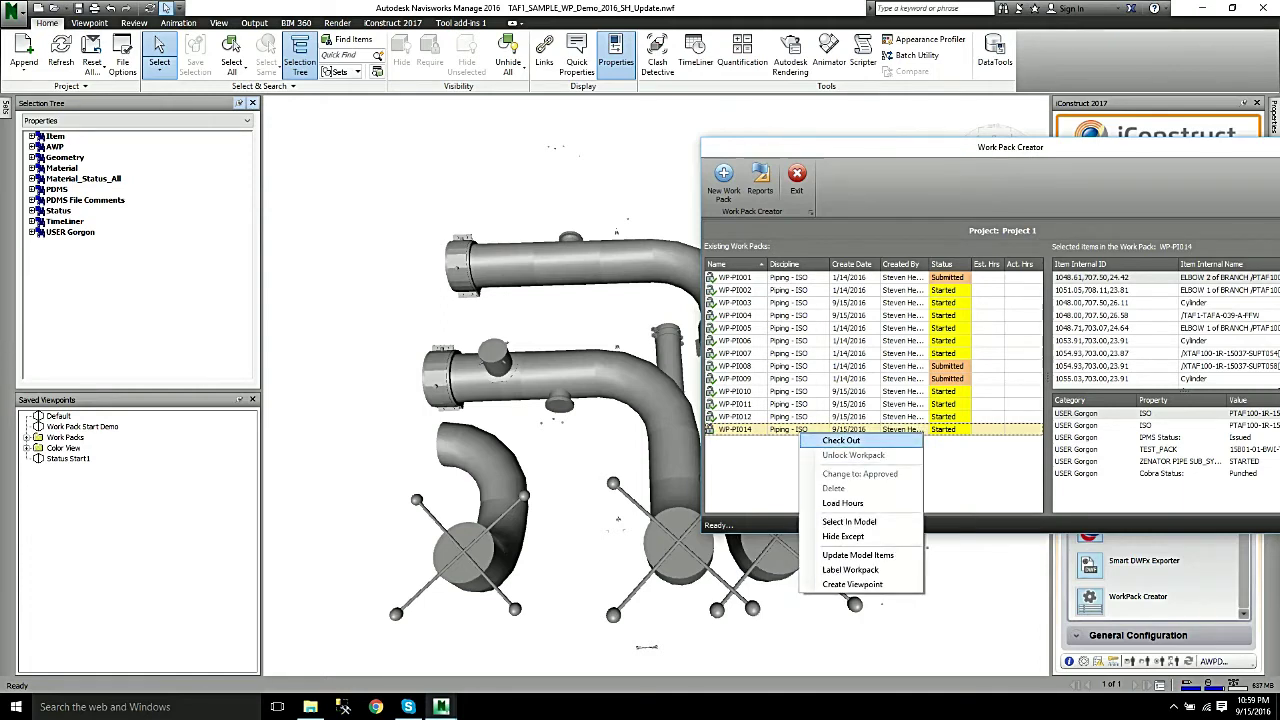
key("Return")
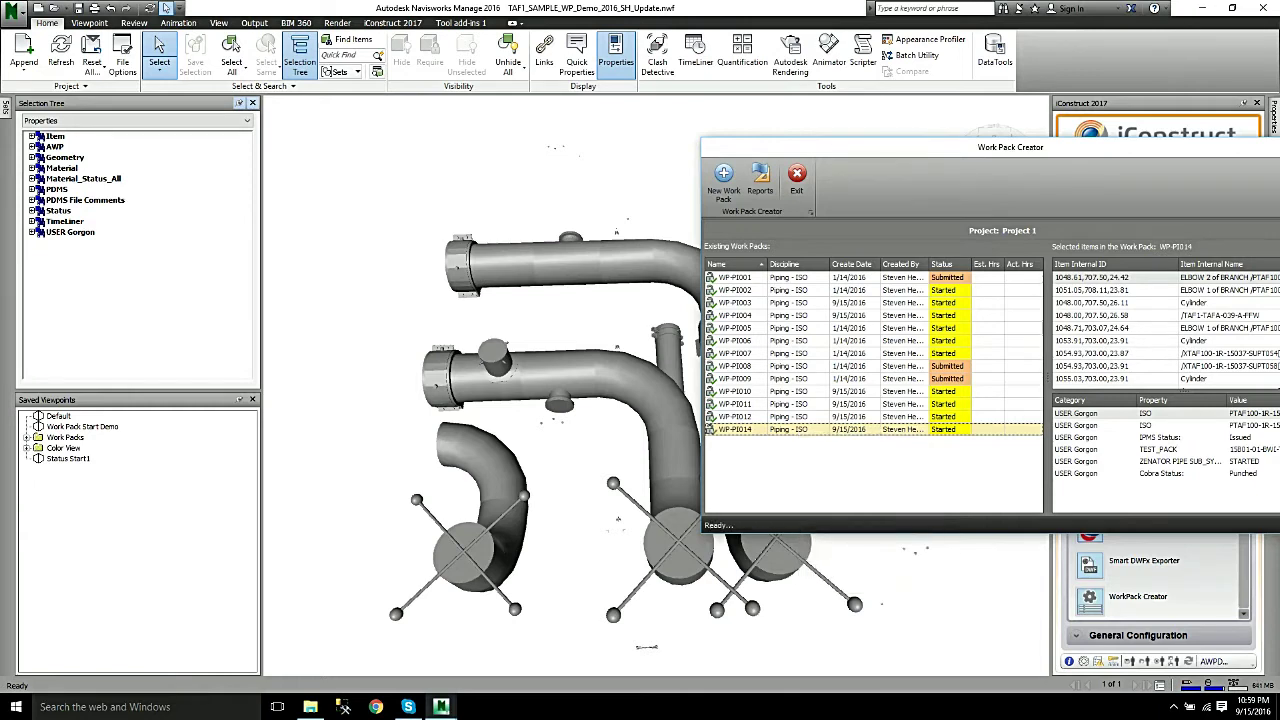
Label the pipe runs of work pack WP-PI014 in the model, keeping all the labelled piping in view
right_click(826, 431)
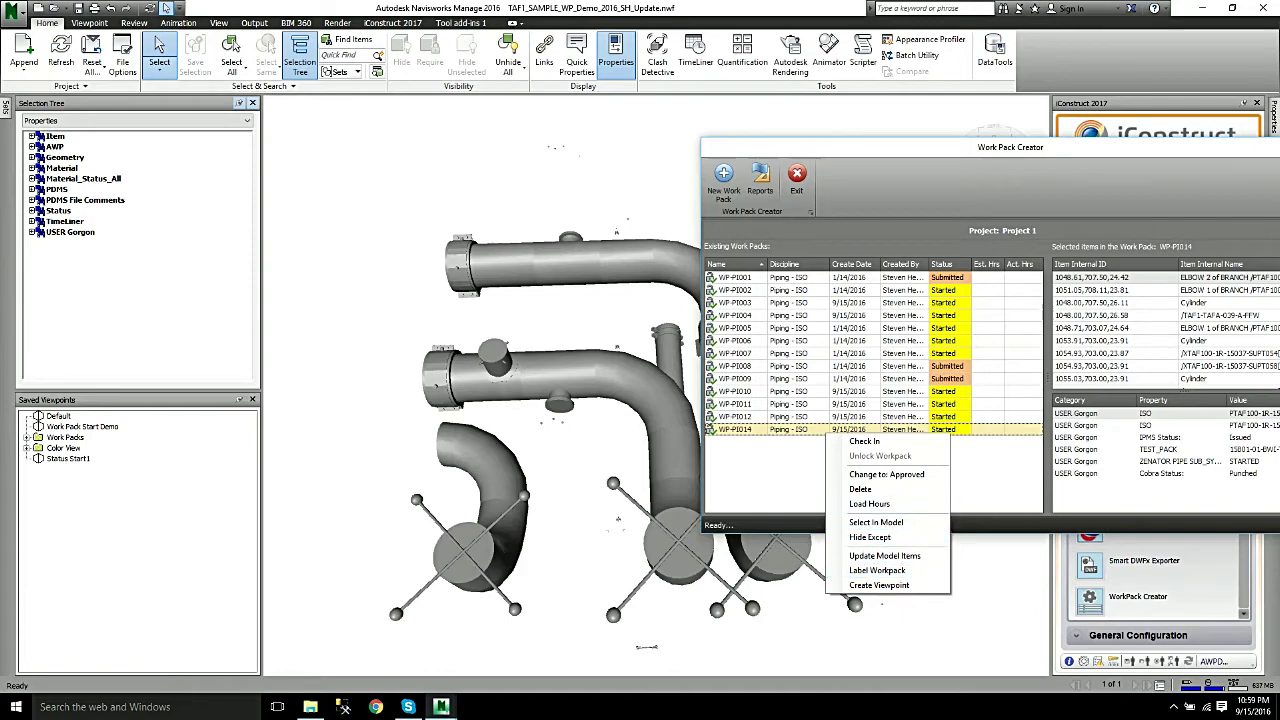
key("Return")
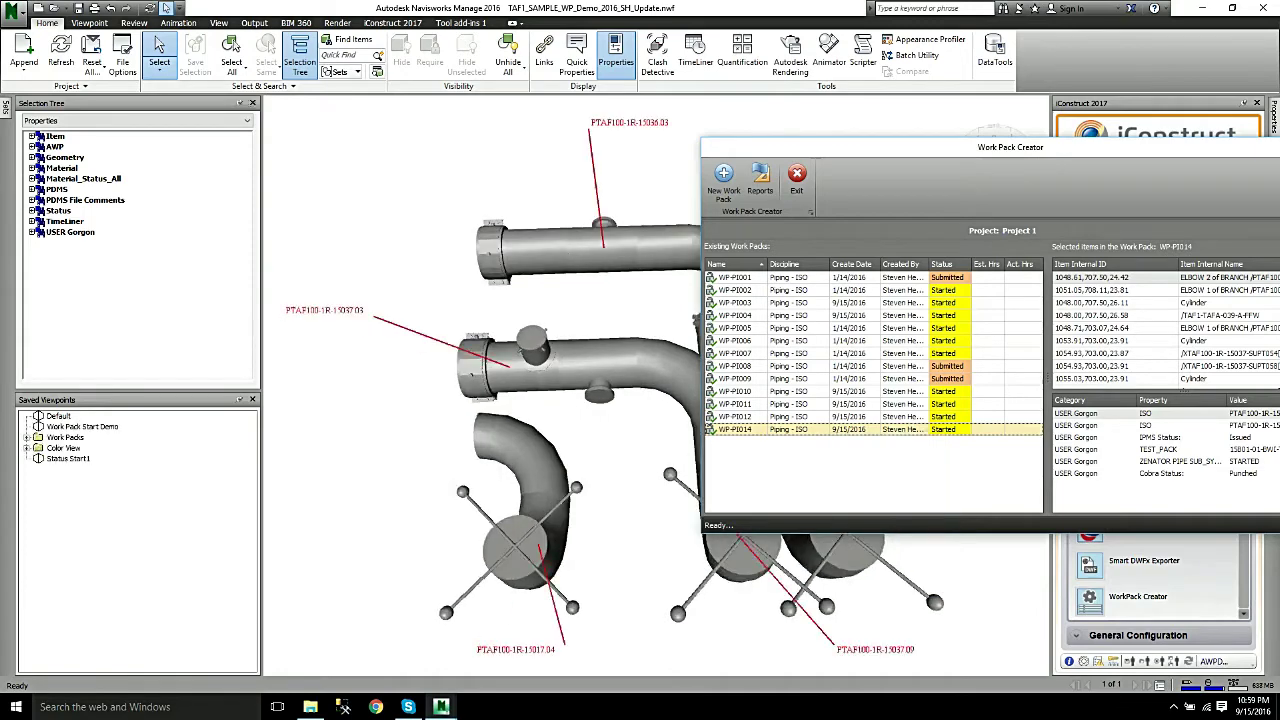
left_click_drag(850, 147, 1278, 513)
middle_click_drag(880, 530, 850, 480)
Move the labels PTAF100-1R-15037.09 and PTAF100-1R-15036.02 closer to their pipe runs
right_click(838, 648)
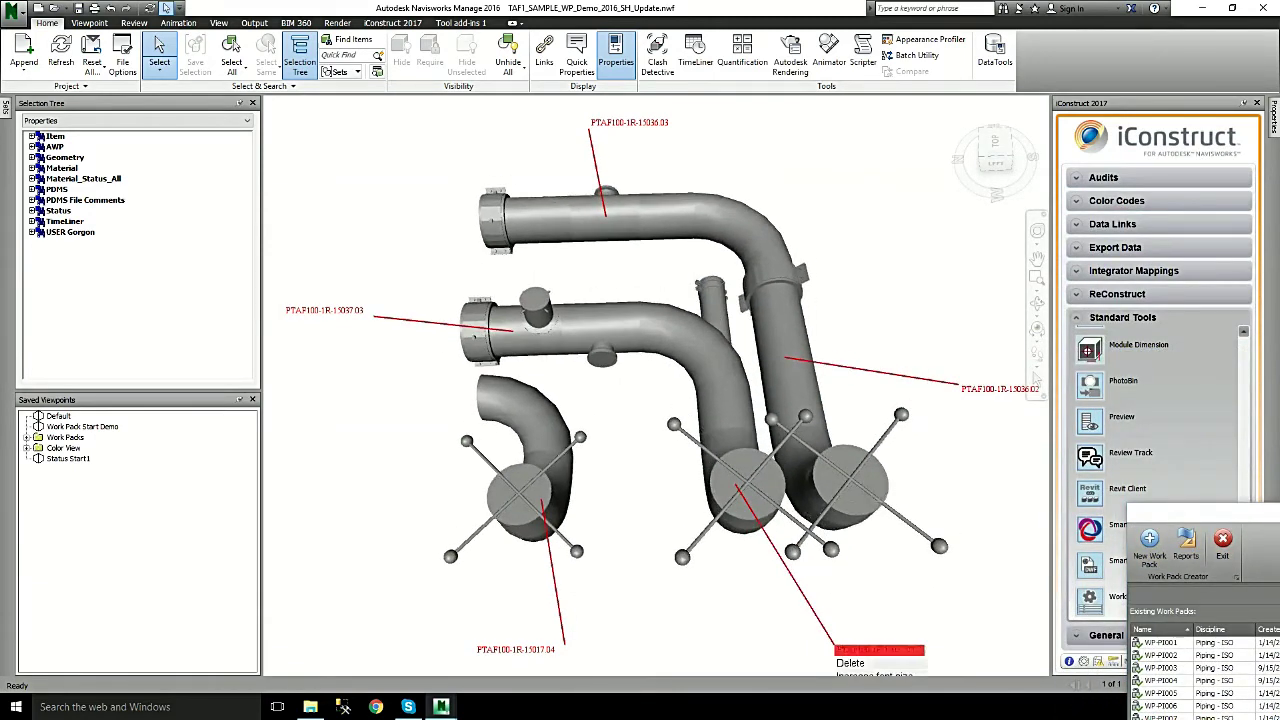
left_click_drag(850, 650, 782, 627)
right_click(770, 632)
key("Escape")
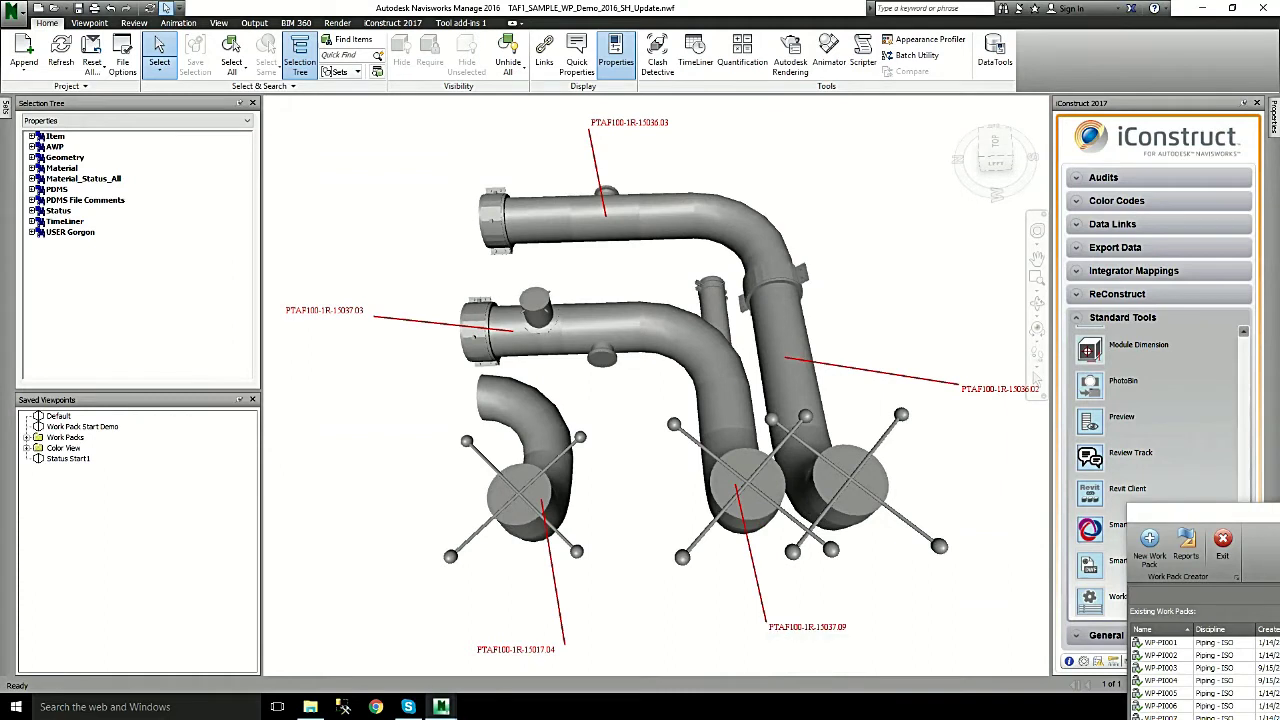
right_click(1000, 388)
left_click_drag(1000, 388, 965, 305)
right_click(940, 302)
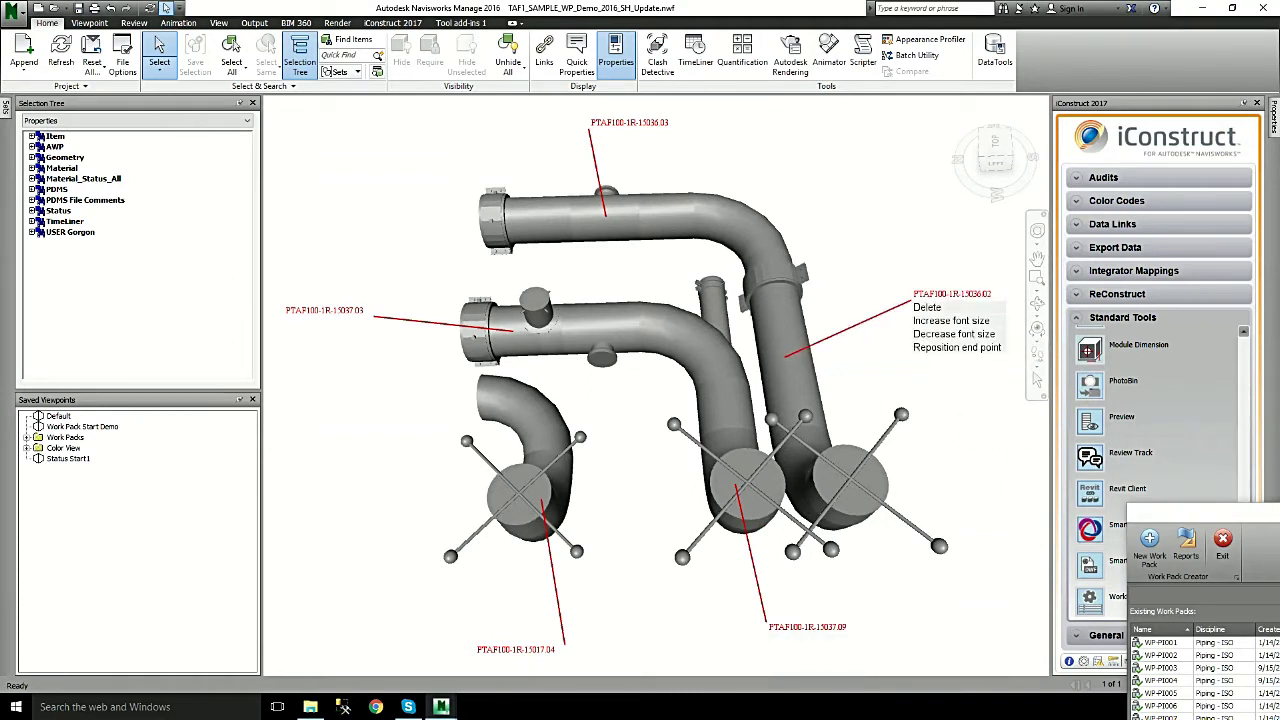
right_click(324, 310)
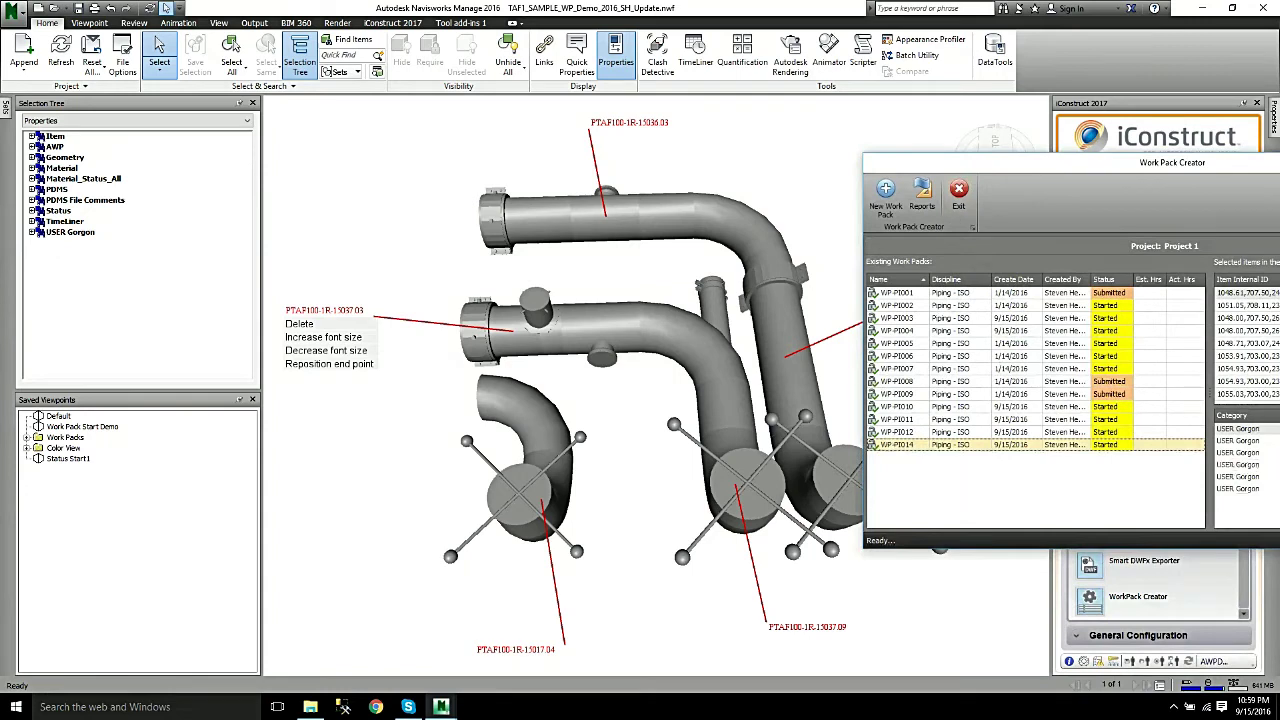
Create a saved viewpoint of the labelled work pack WP-PI014
right_click(948, 445)
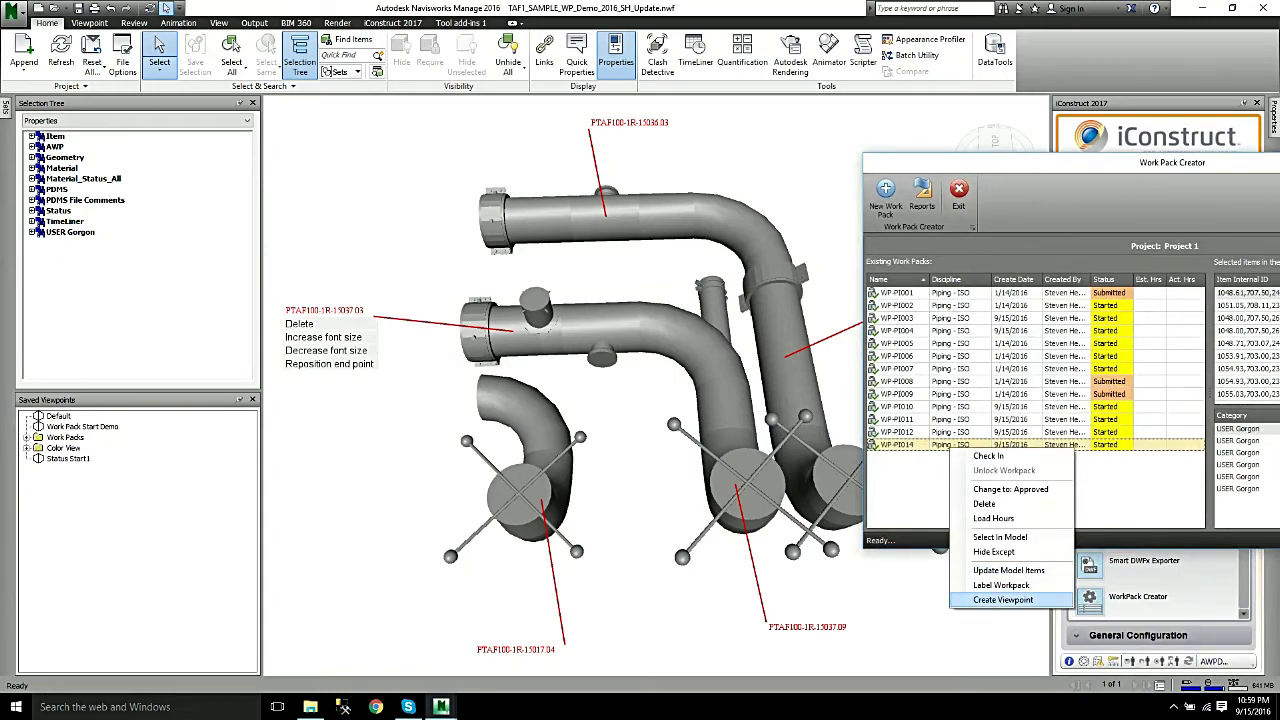
left_click(1003, 599)
left_click(85, 469)
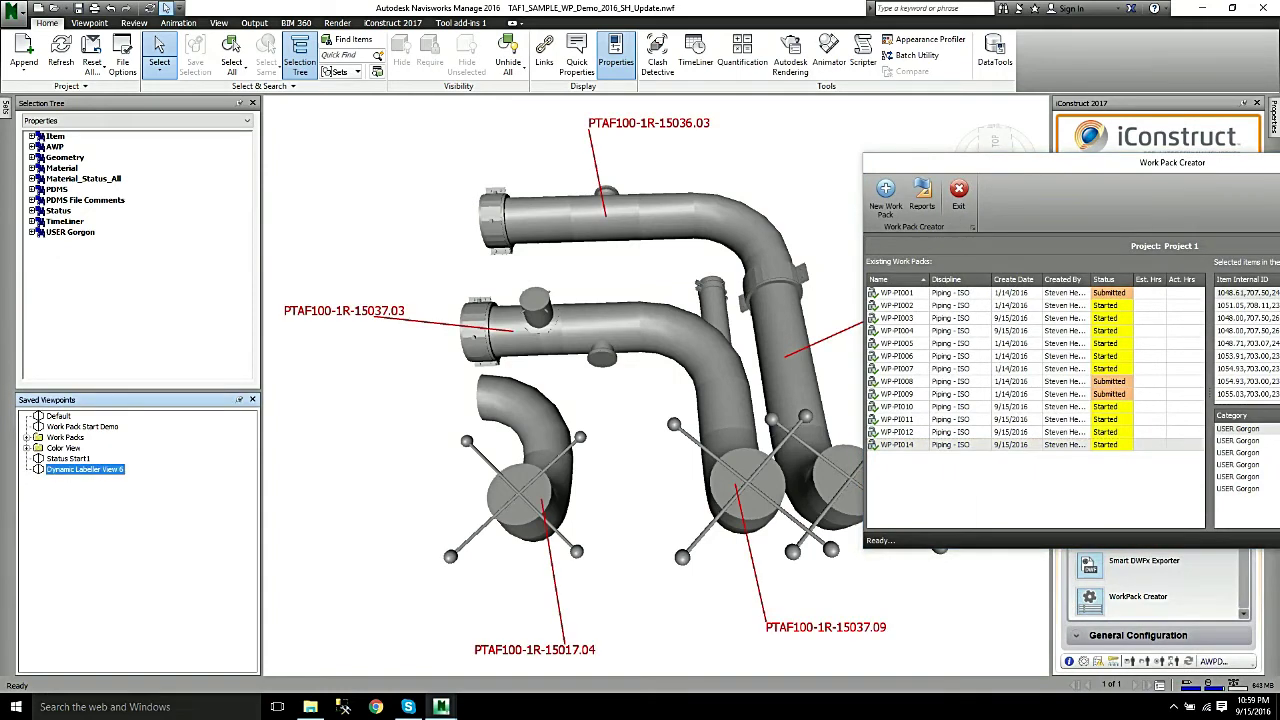
right_click(88, 470)
left_click(345, 480)
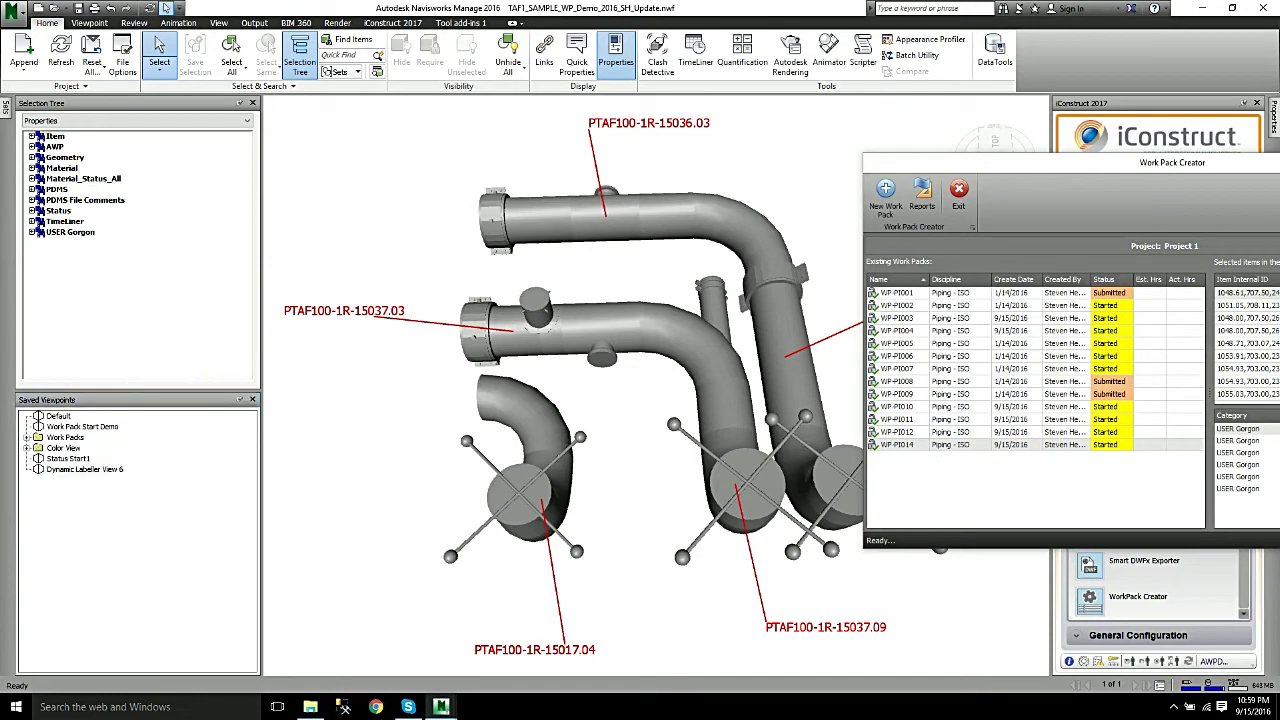
Rename the new labelled viewpoint as WP-PI014
left_click_drag(1010, 162, 1238, 362)
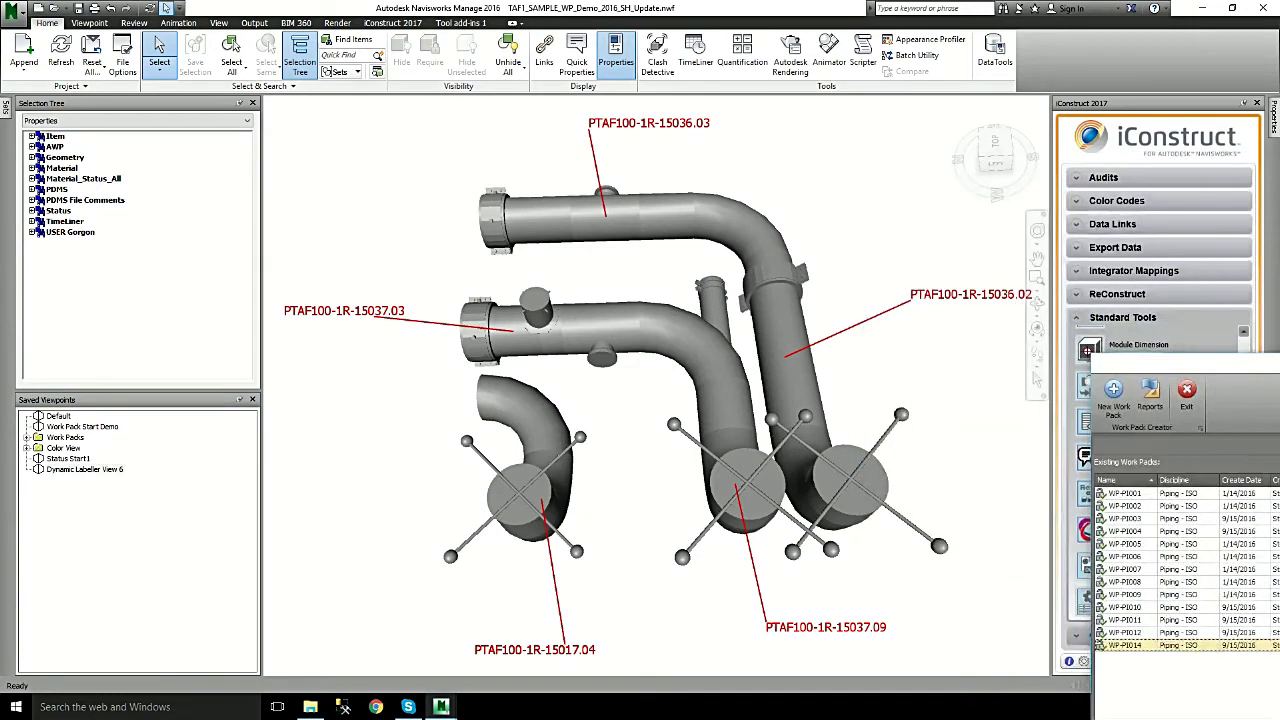
right_click(94, 468)
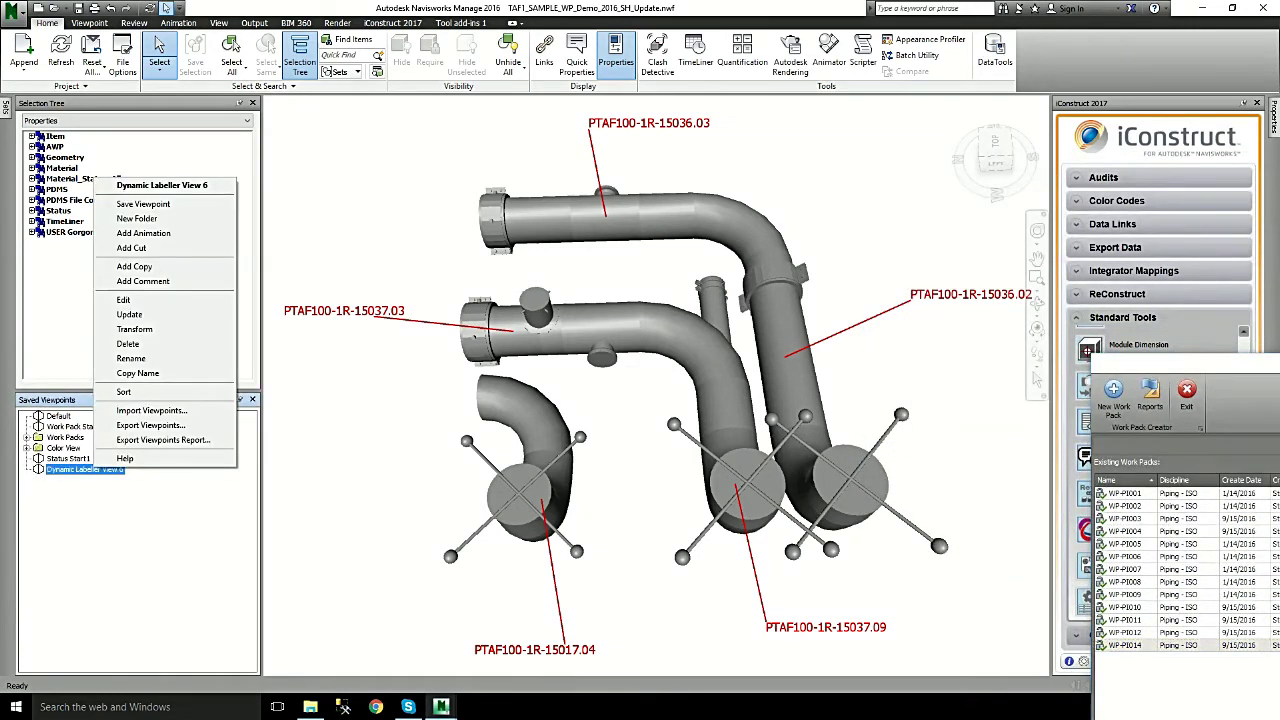
left_click(130, 358)
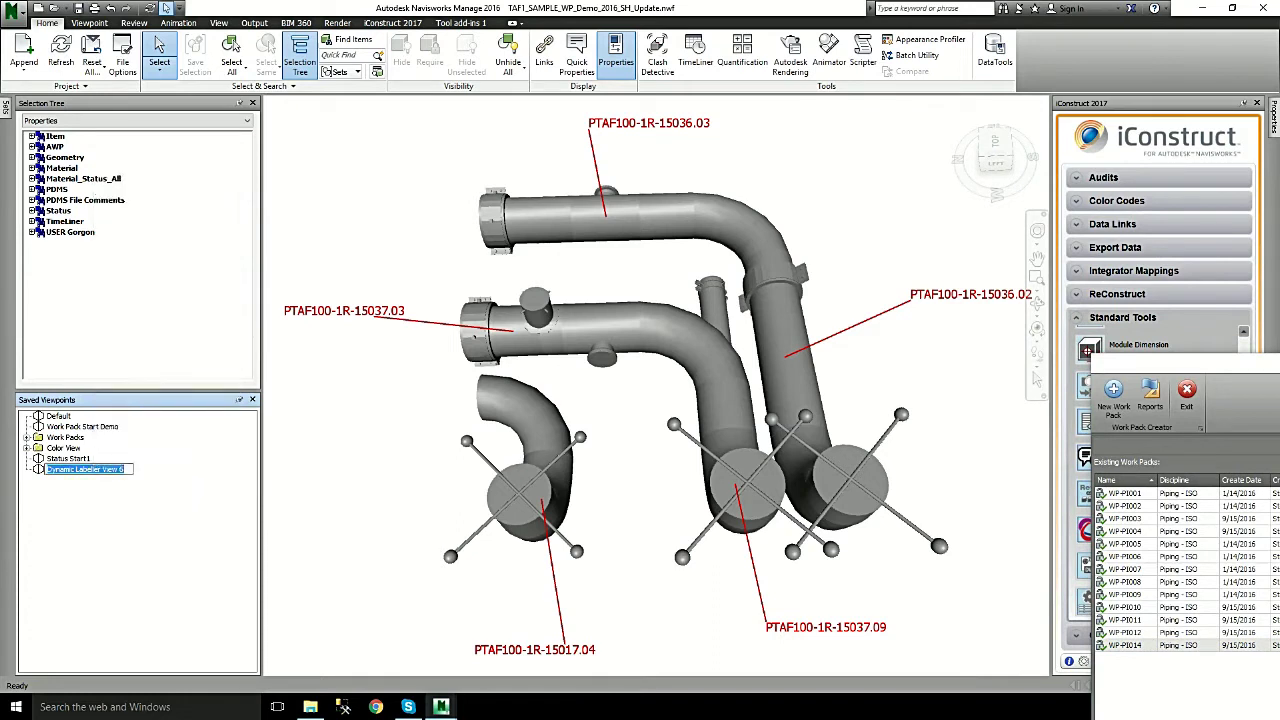
type("WP")
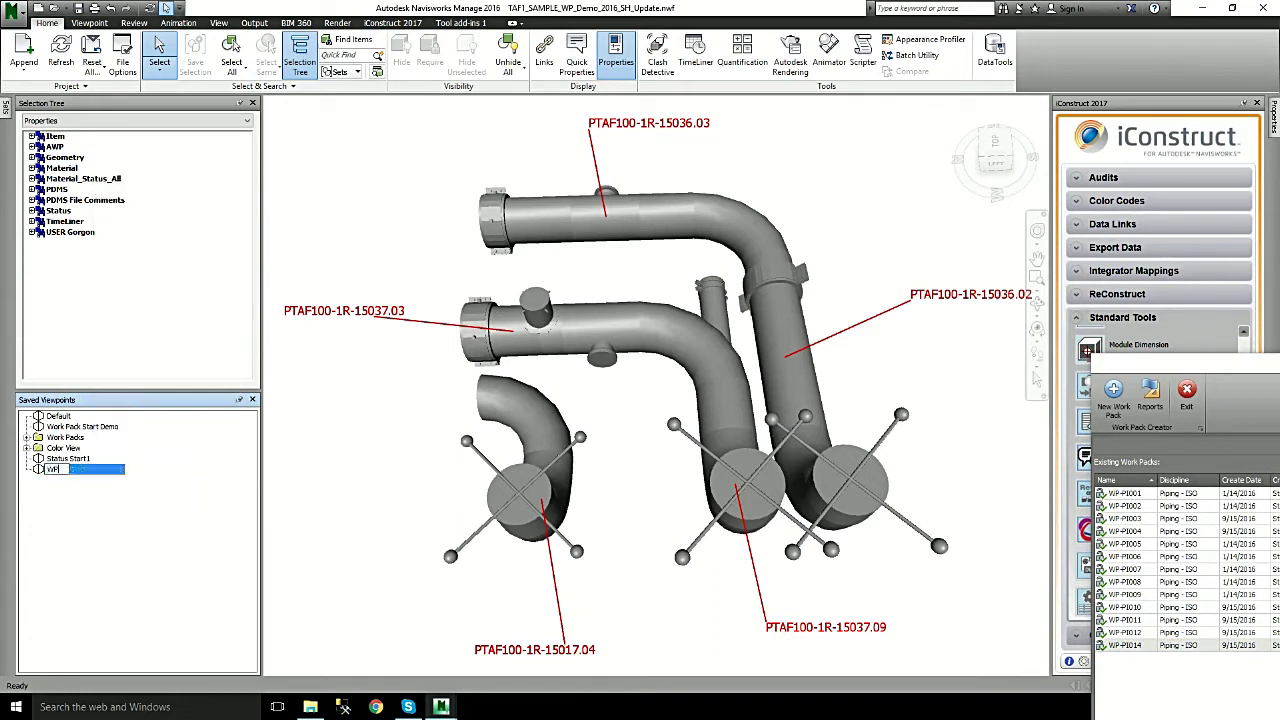
type("-P1014")
key("Return")
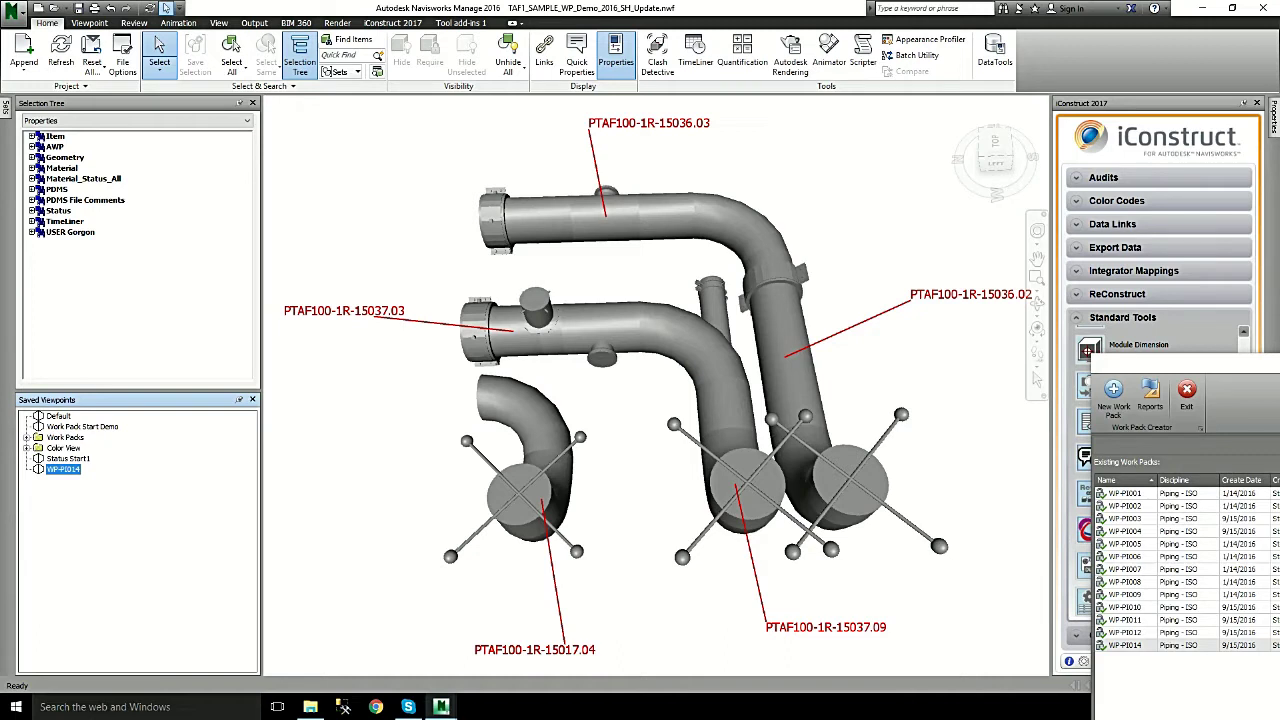
Restore the Status Start1 viewpoint and expand the AWP WorkPack property to list the work packs
left_click(68, 459)
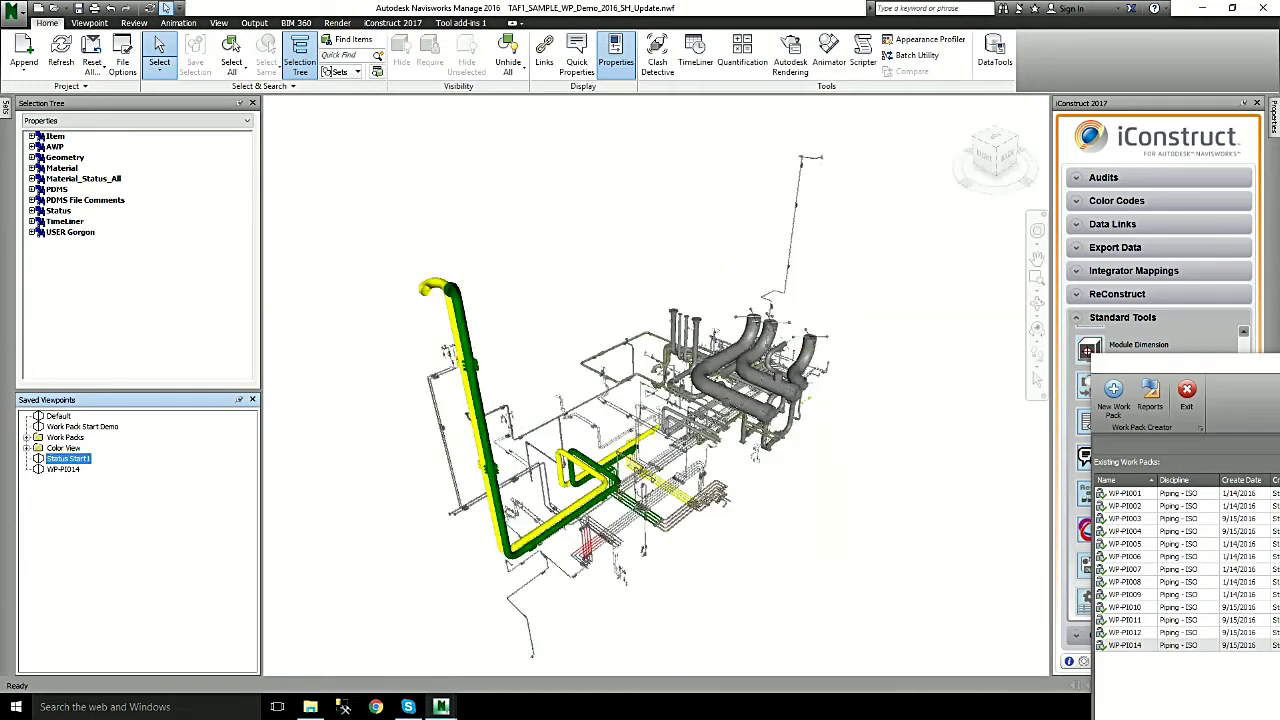
left_click(32, 147)
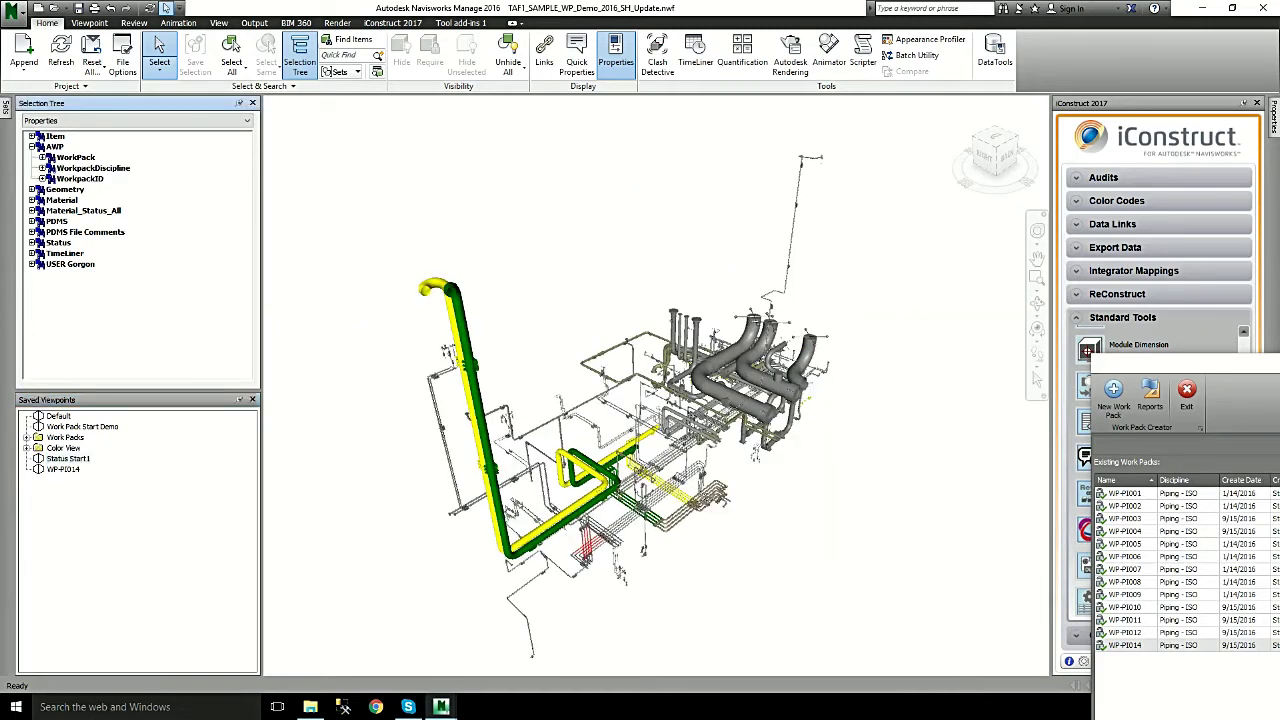
left_click(43, 157)
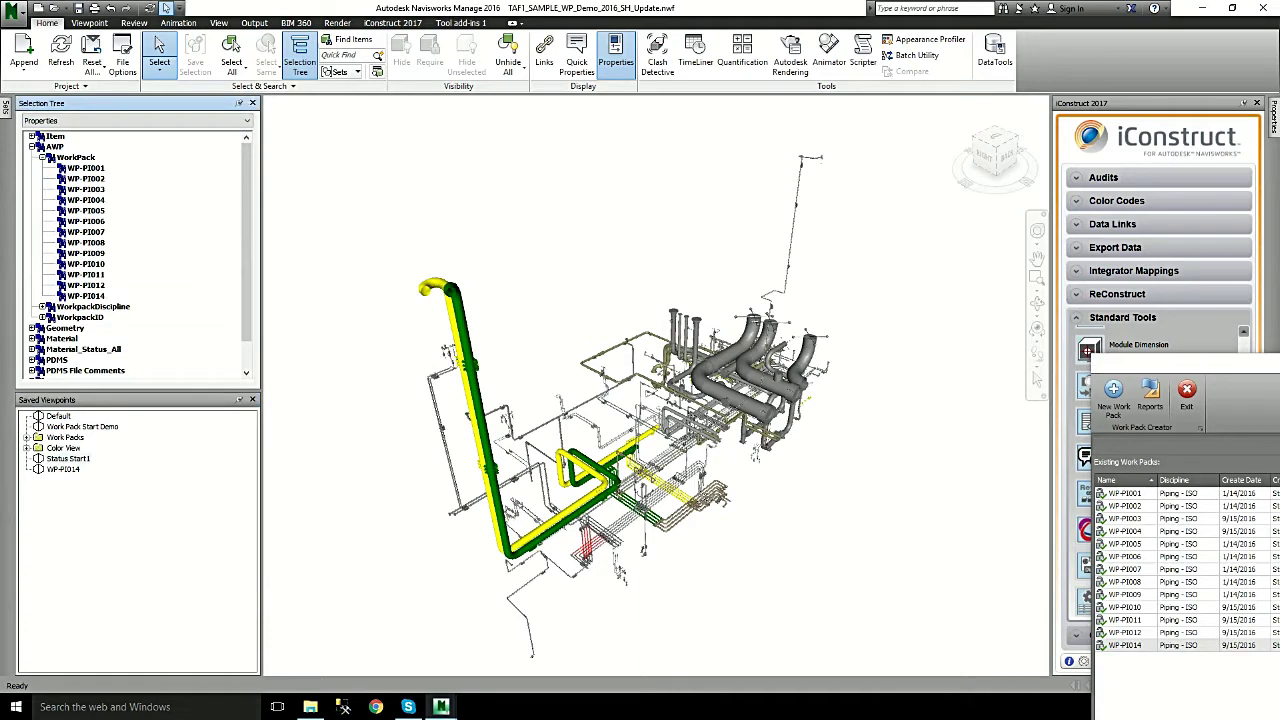
Select each work pack from WP-PI001 to WP-PI014 by its WorkPack property to check which piping it covers
left_click(86, 168)
left_click(86, 179)
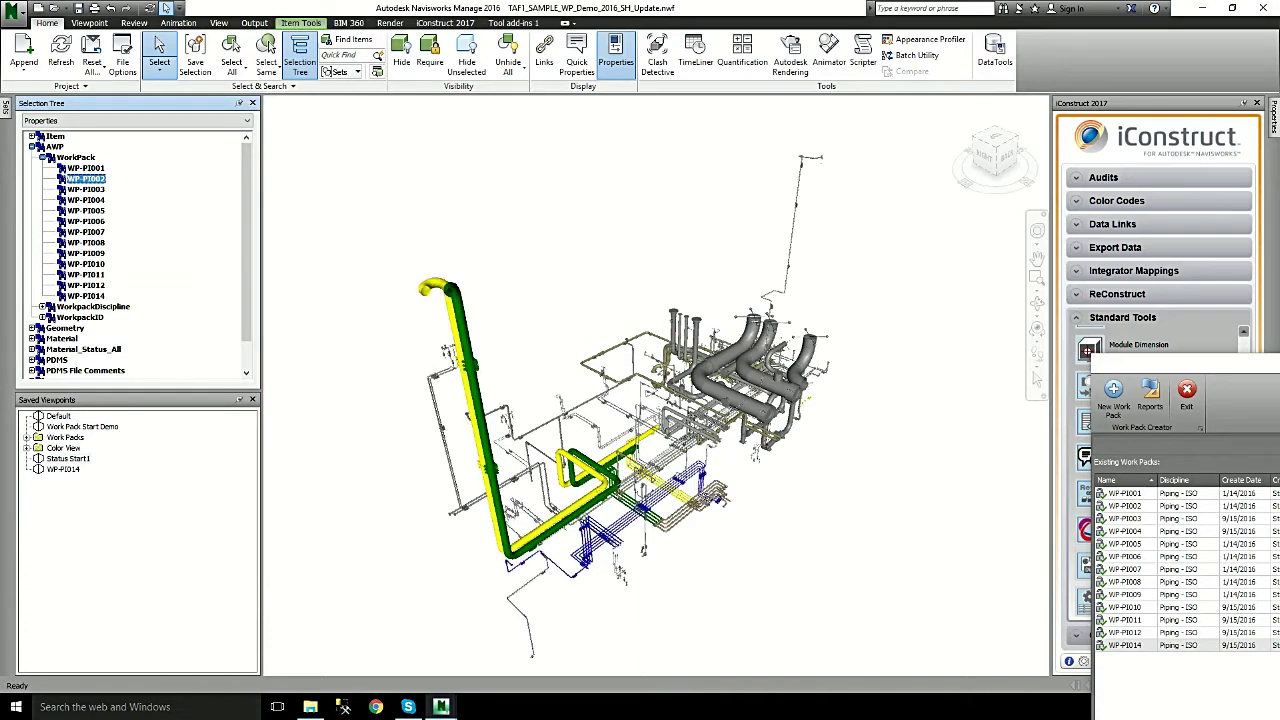
left_click(86, 189)
left_click(86, 200)
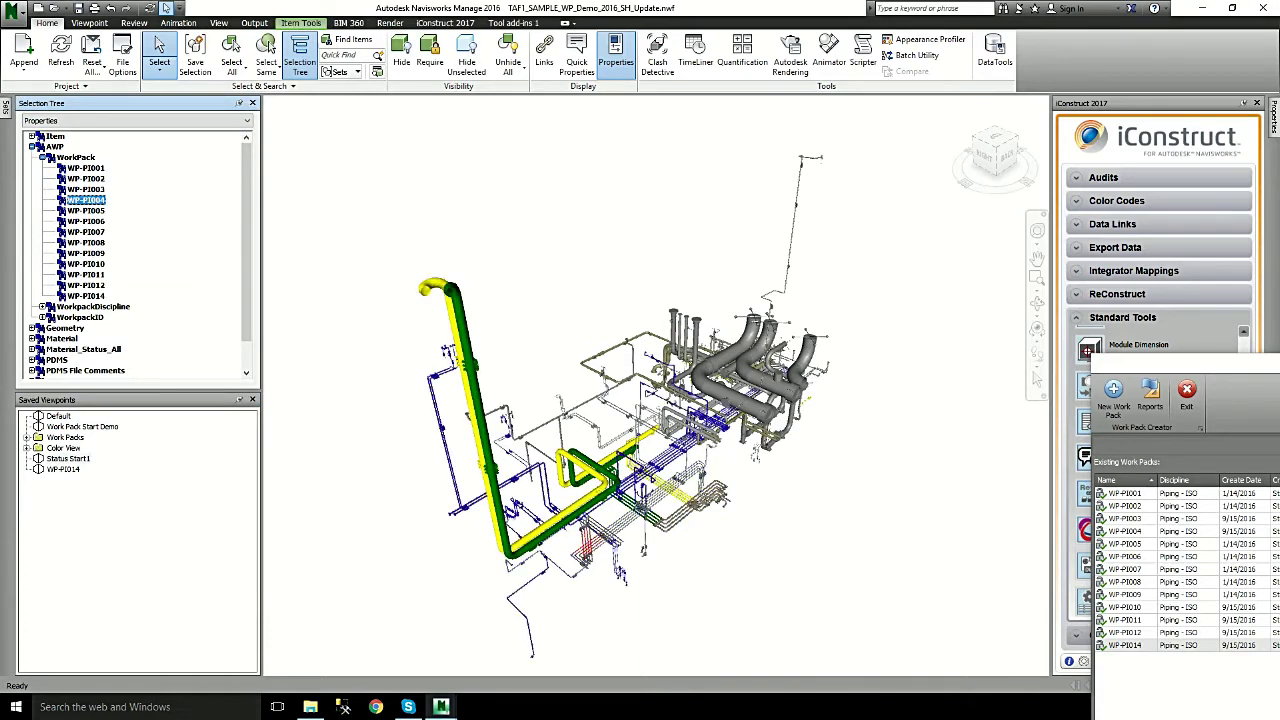
left_click(86, 211)
left_click(86, 221)
left_click(86, 232)
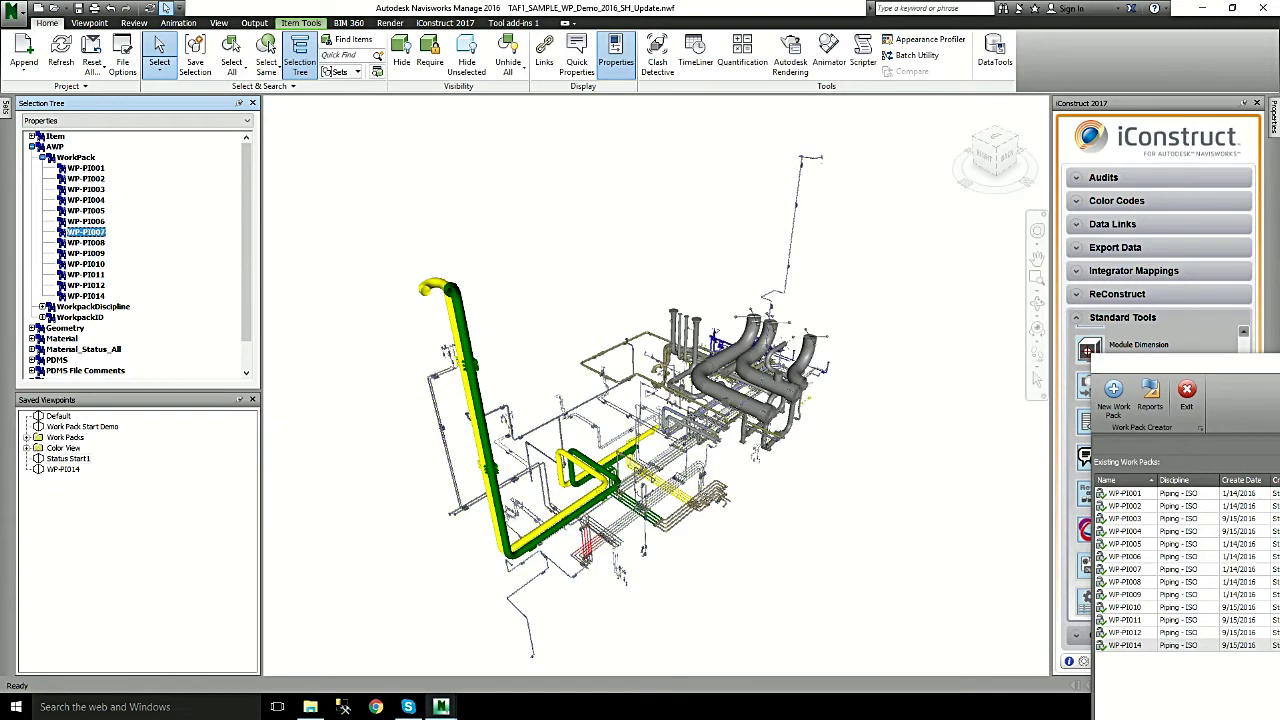
left_click(86, 243)
left_click(86, 253)
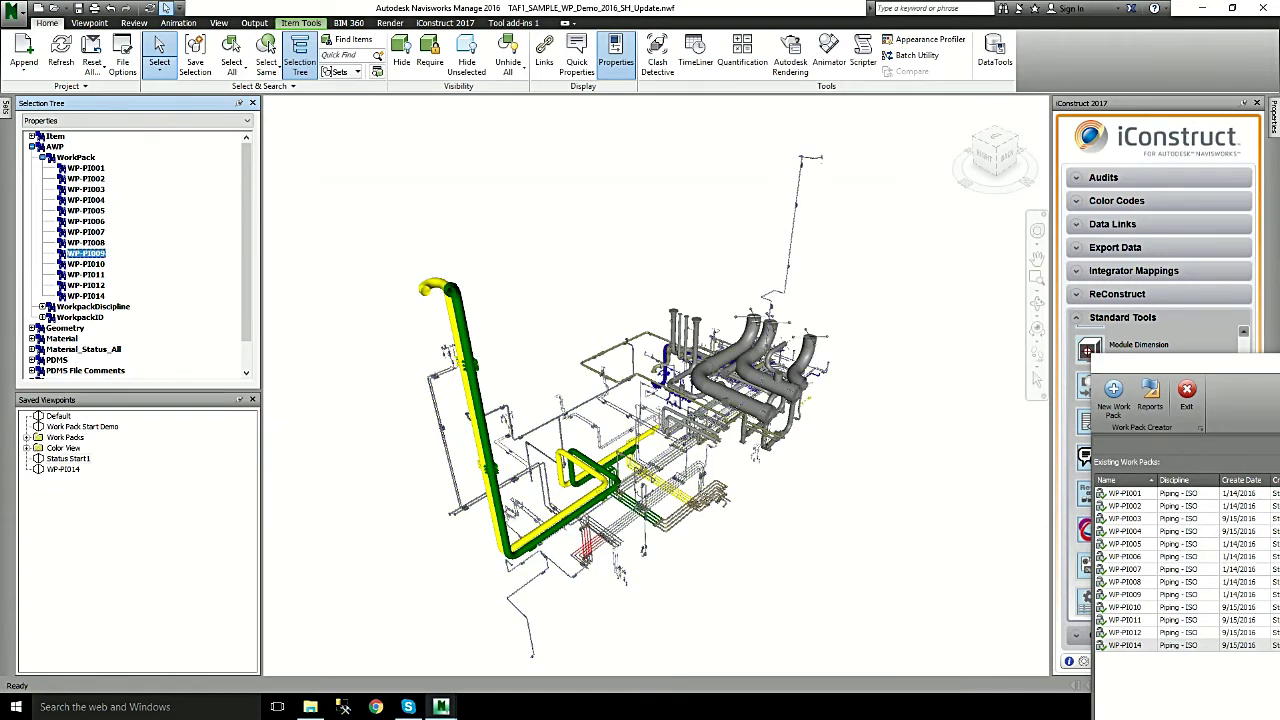
left_click(86, 264)
left_click(86, 275)
left_click(86, 285)
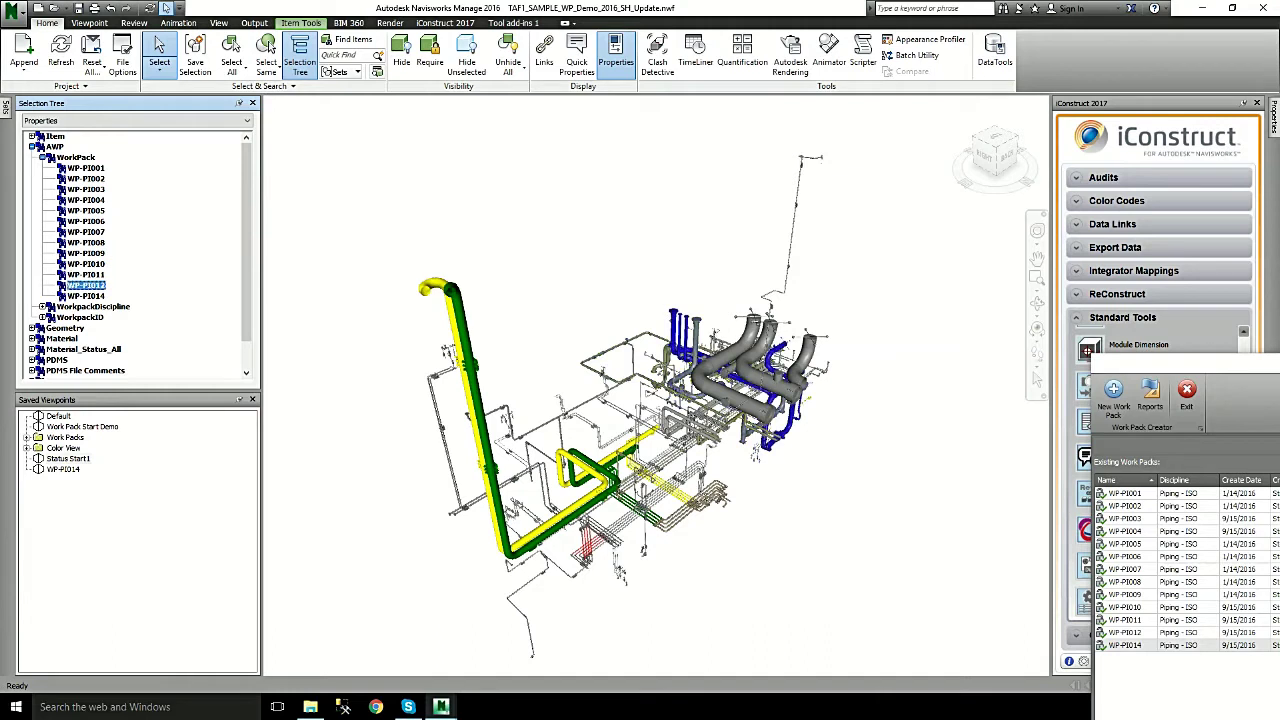
left_click(86, 296)
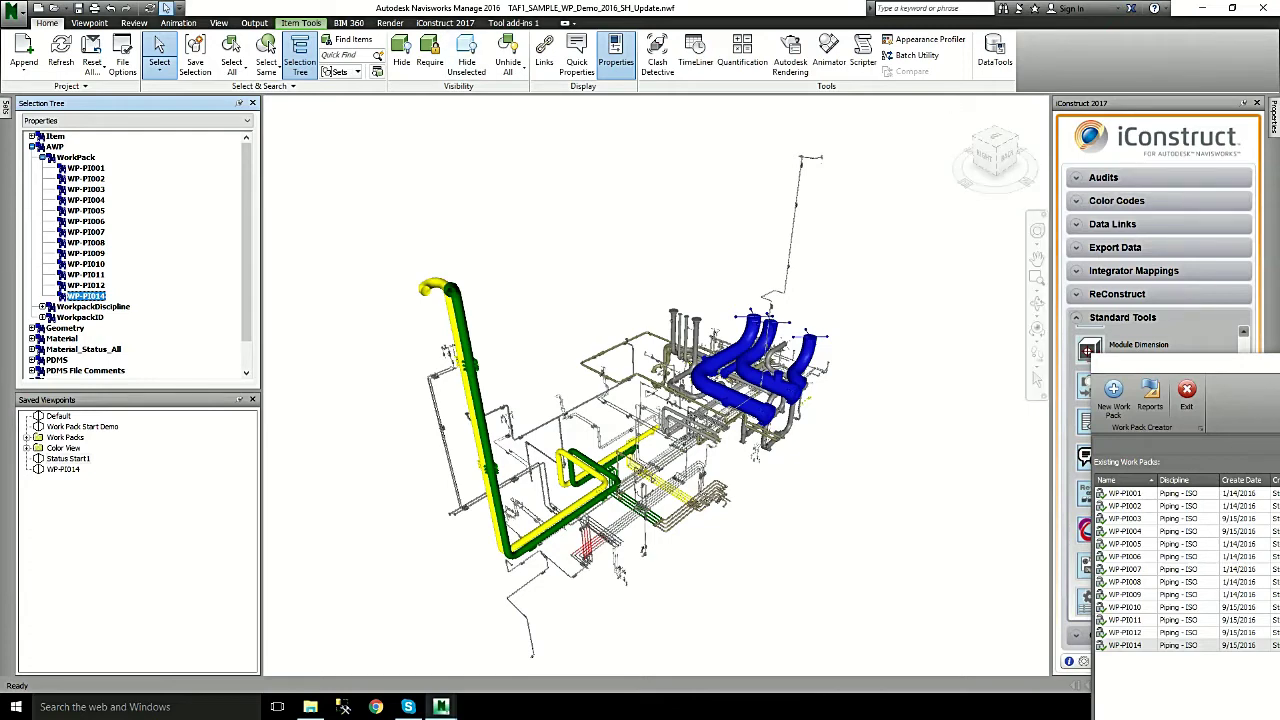
Close the Work Pack Creator and color the model with the _Calc Ship Date color code, moving the legend clear of the piping
left_click_drag(1185, 363, 506, 301)
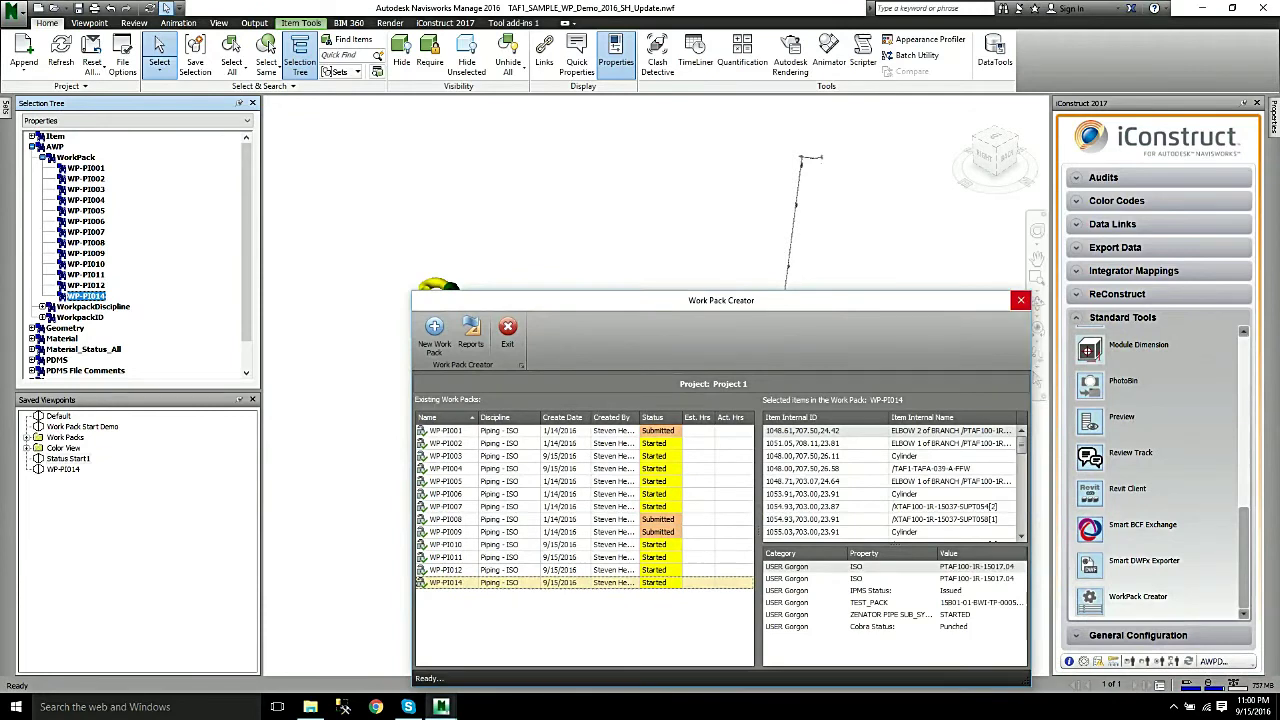
left_click(1020, 300)
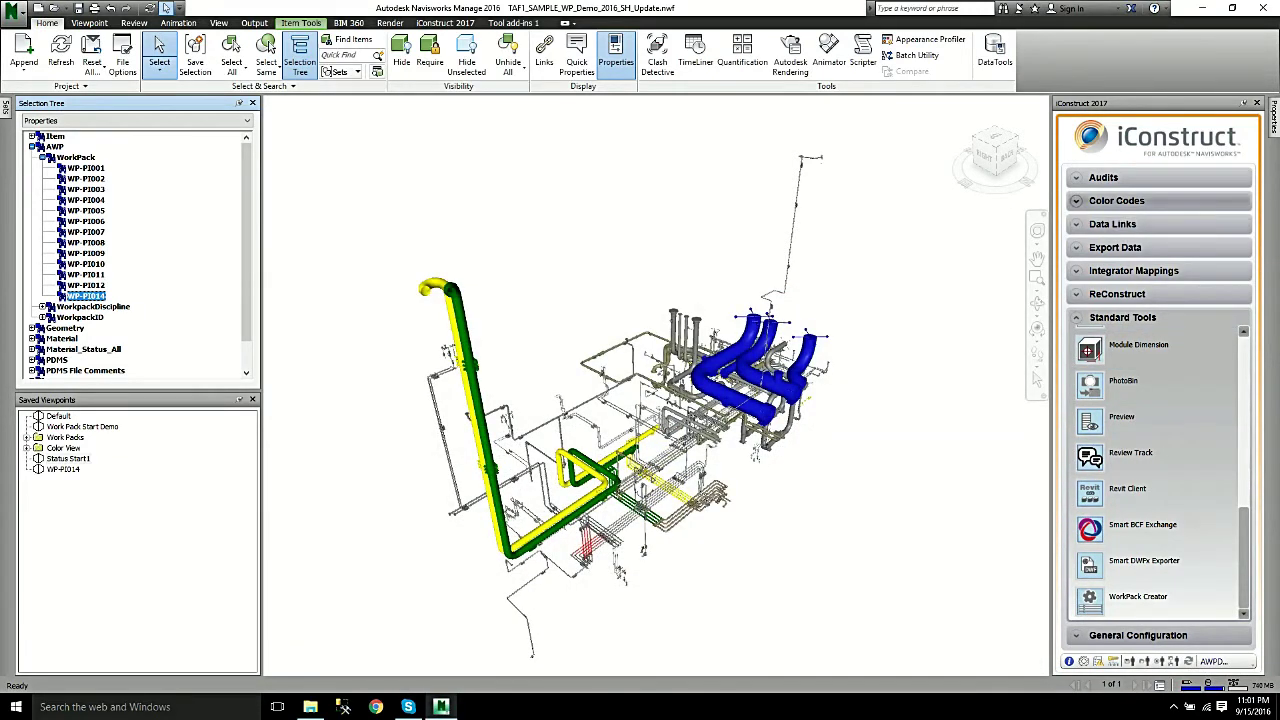
left_click(1117, 200)
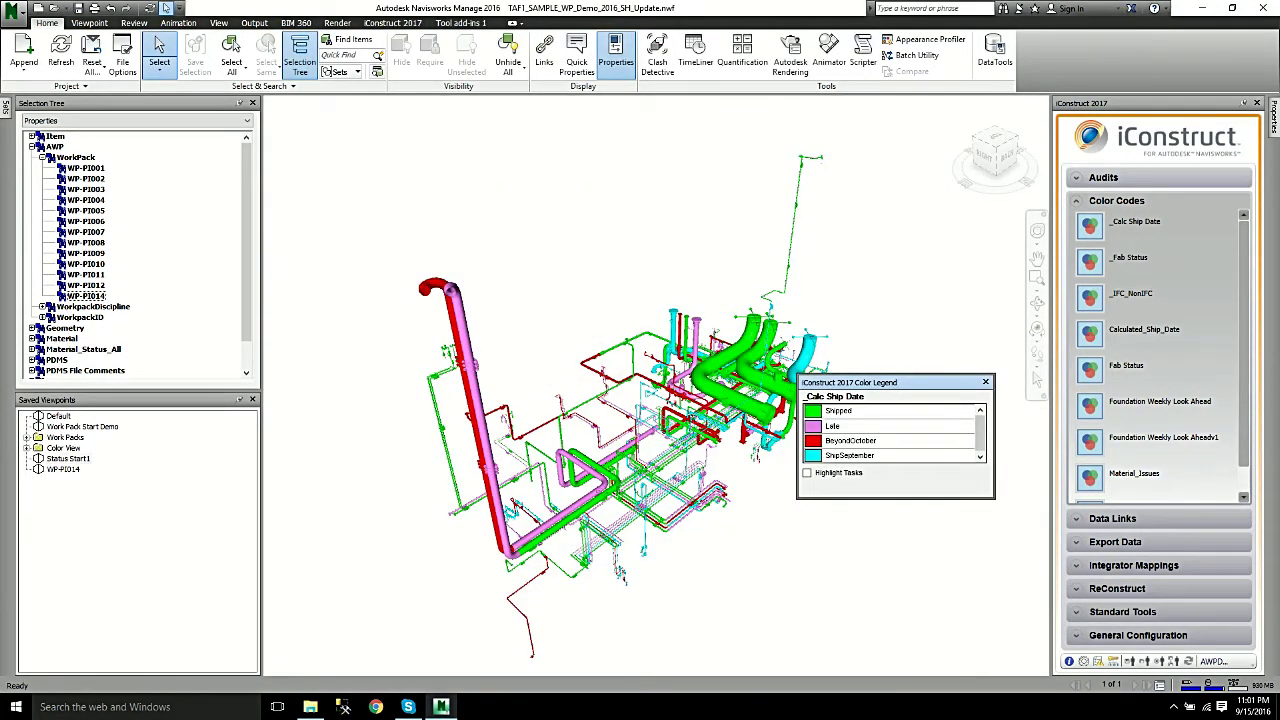
left_click_drag(880, 382, 904, 499)
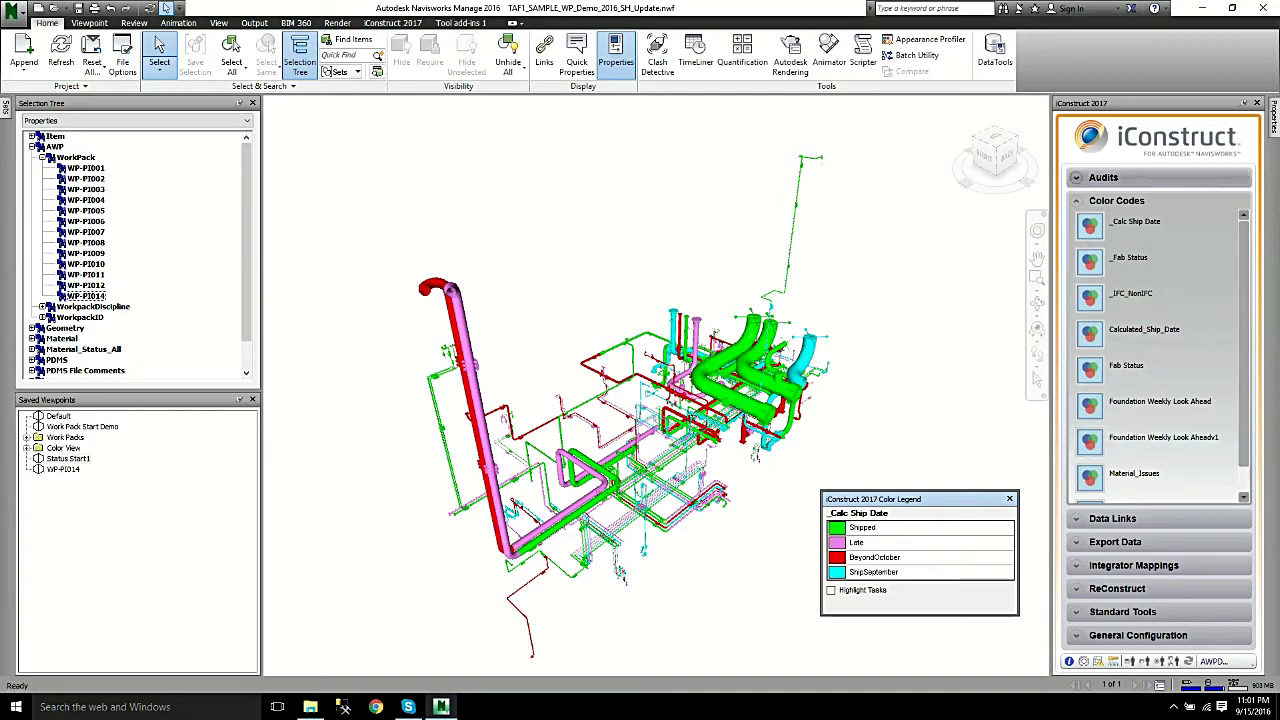
Run the _WorkPack Audit on the model
left_click(1105, 177)
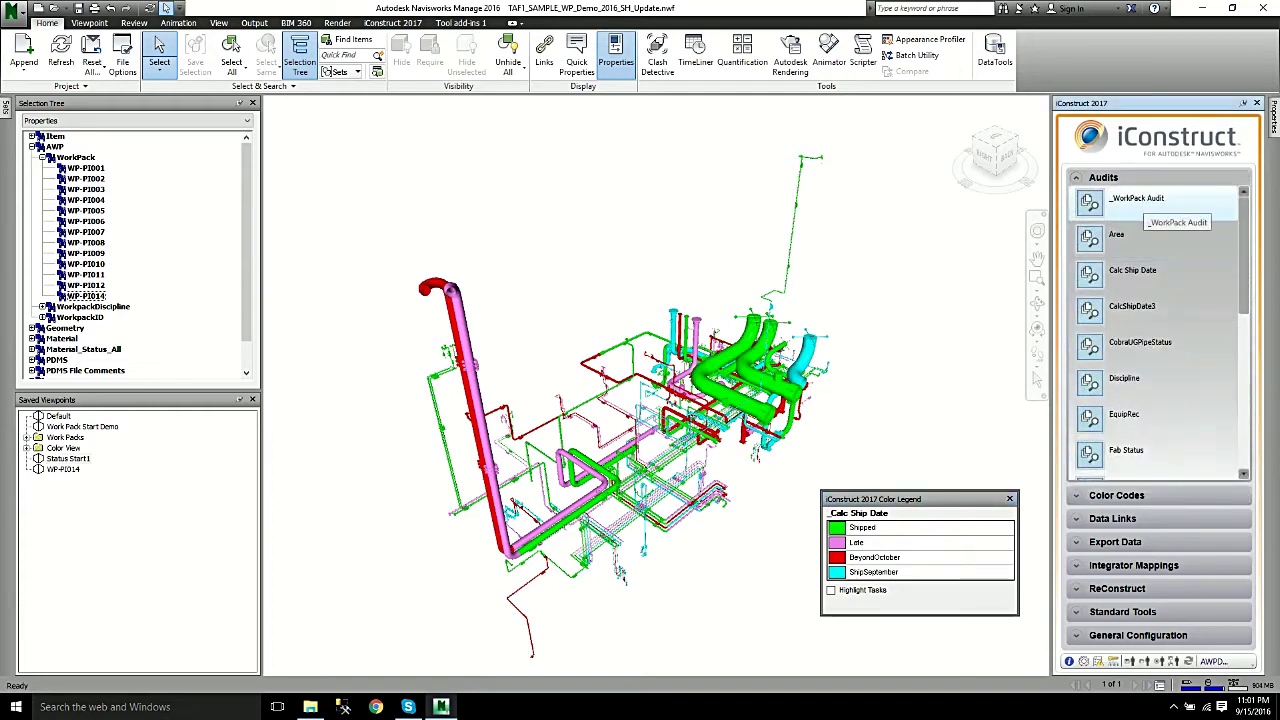
left_click(1150, 203)
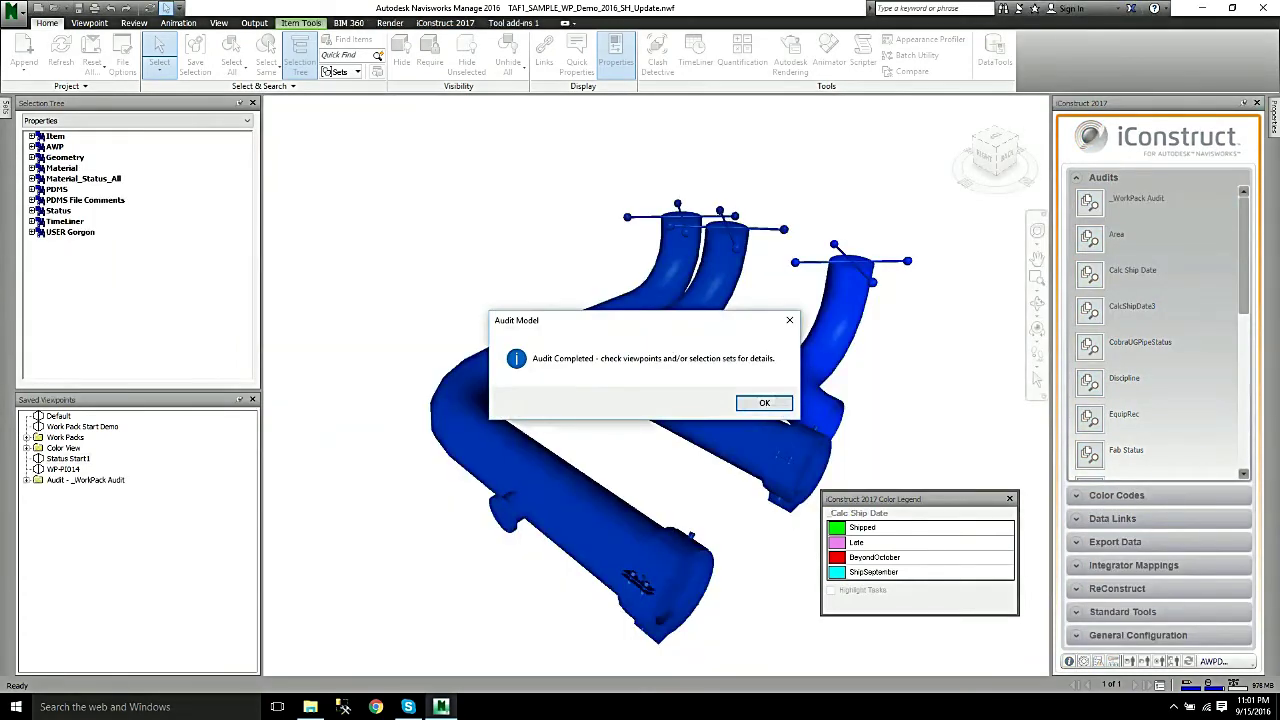
key("Return")
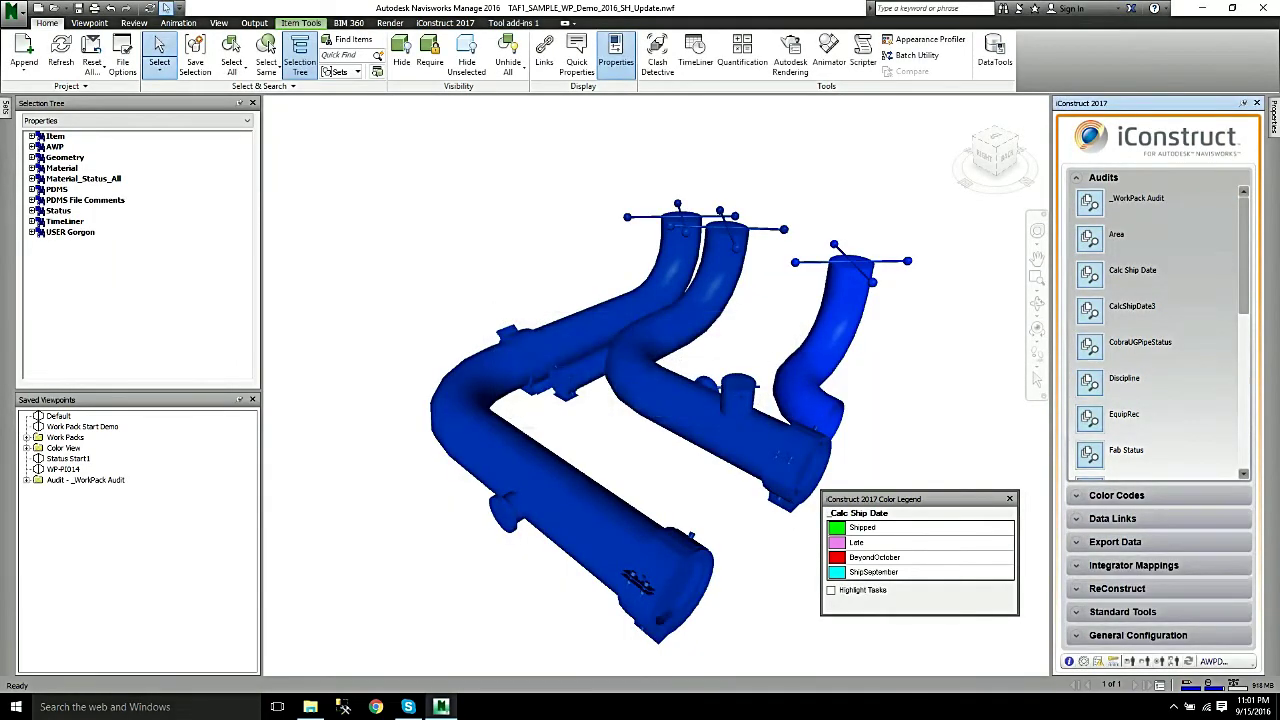
Step through the WorkPack Audit viewpoints from WP-PI001 to WP-PI010, clearing the selection to check each work pack's ship date colors
left_click(27, 480)
left_click(75, 490)
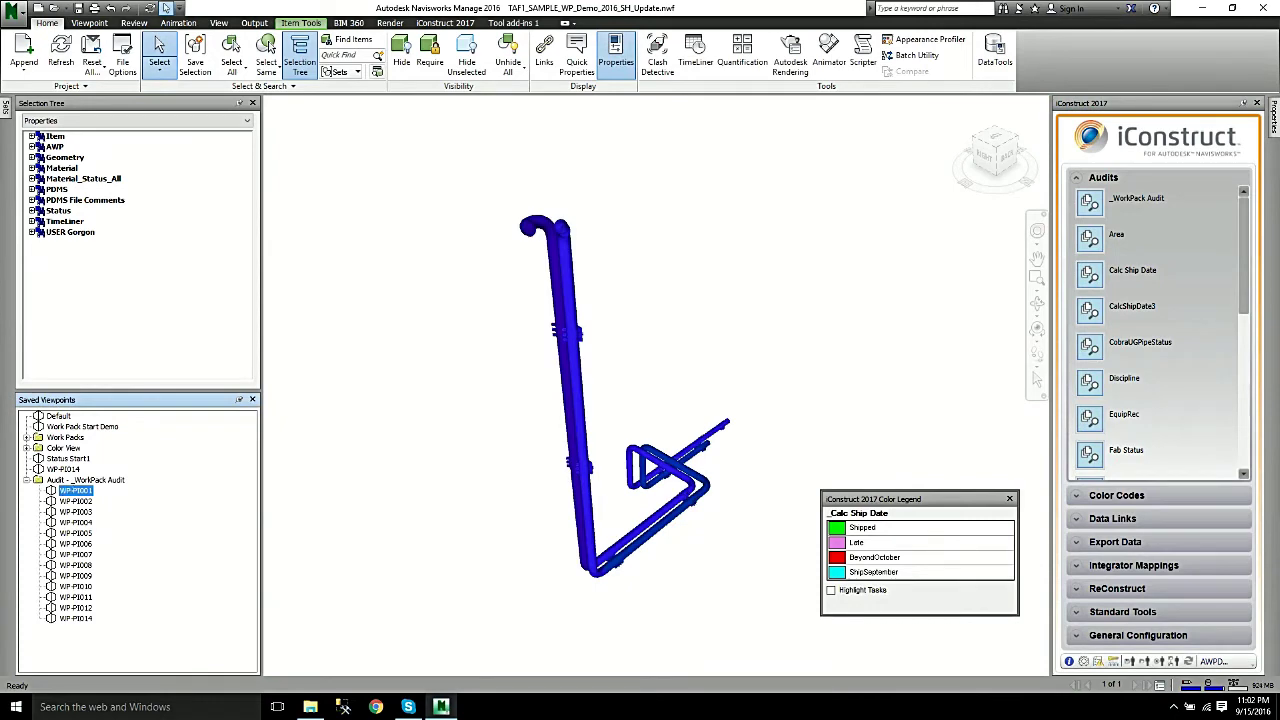
key("Escape")
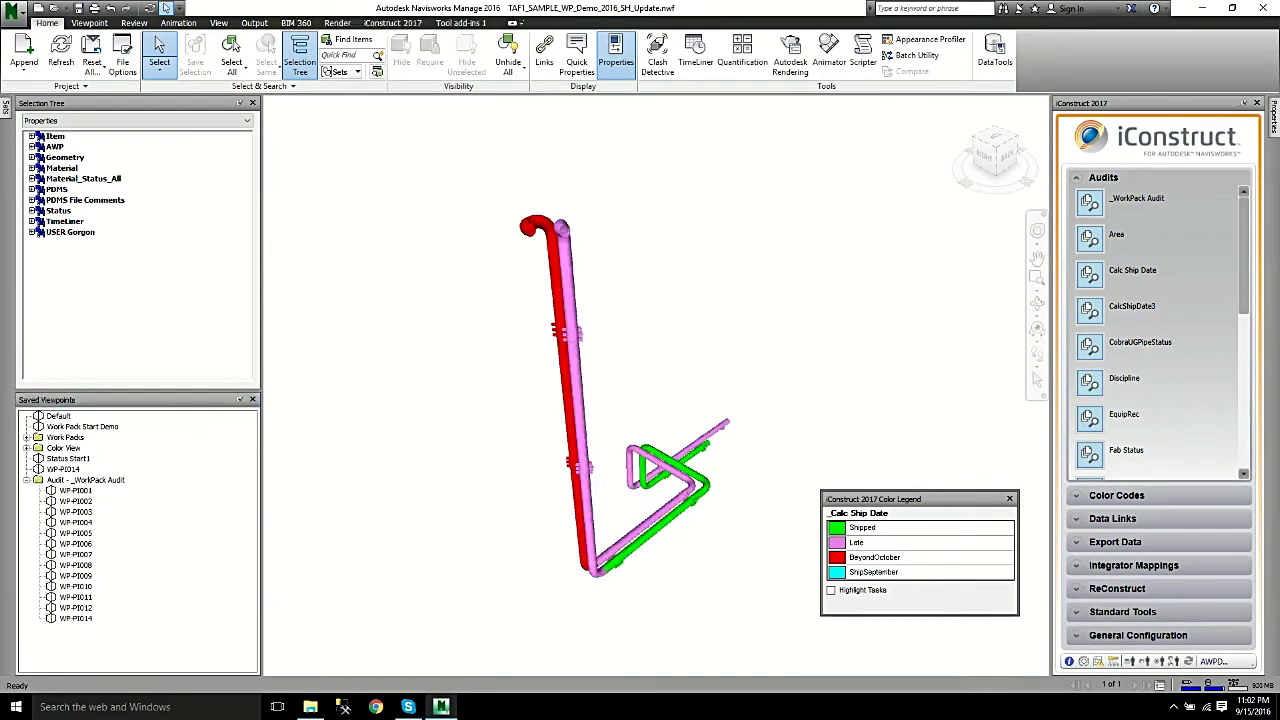
left_click(75, 501)
left_click(75, 511)
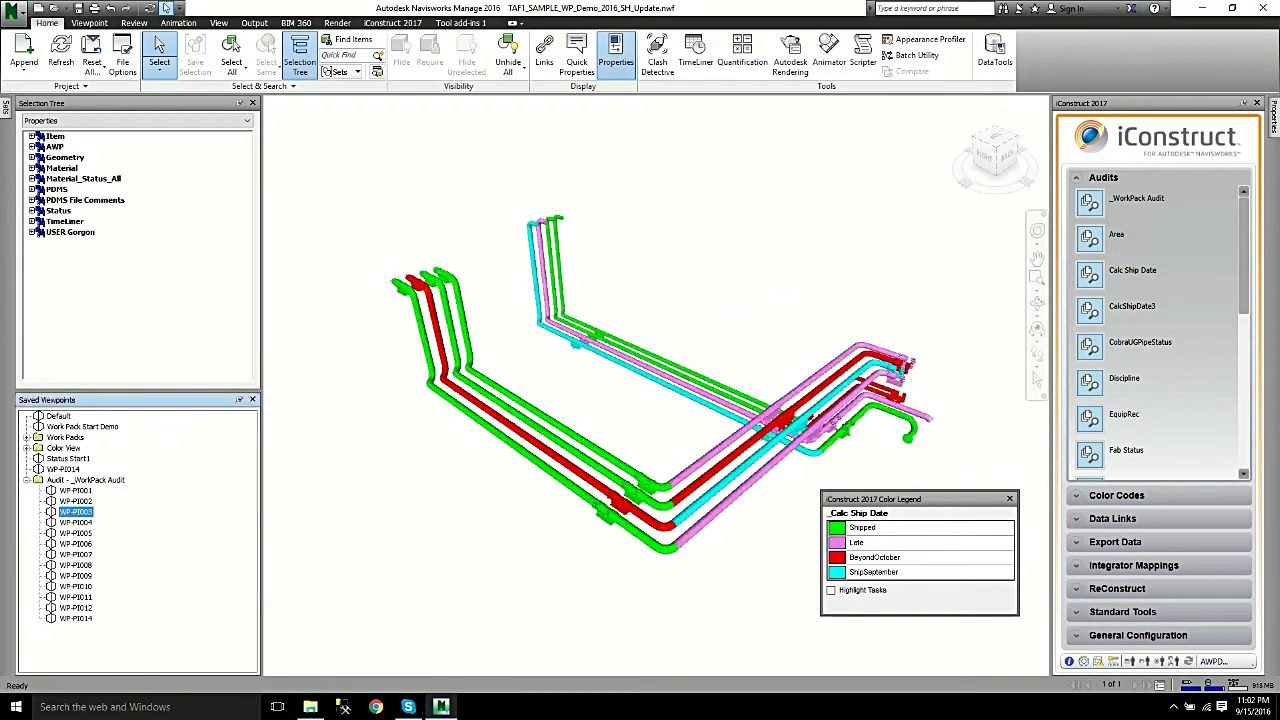
left_click(75, 522)
left_click(75, 533)
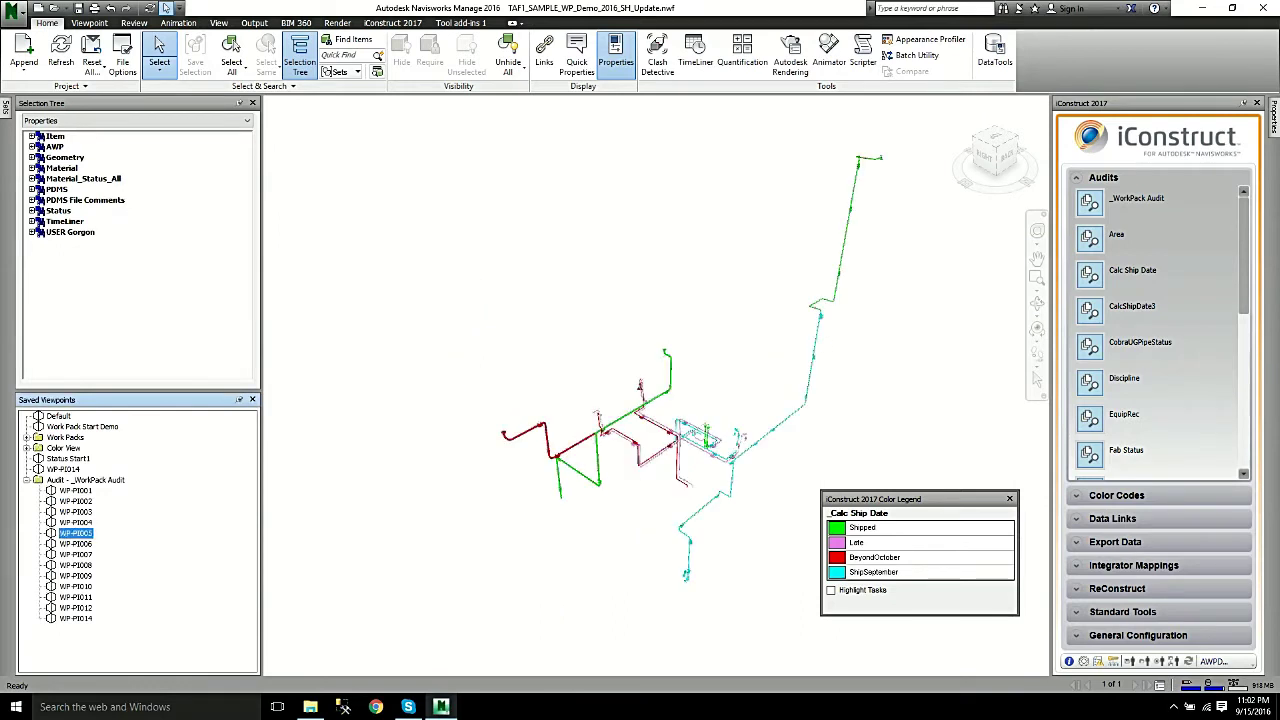
left_click(75, 554)
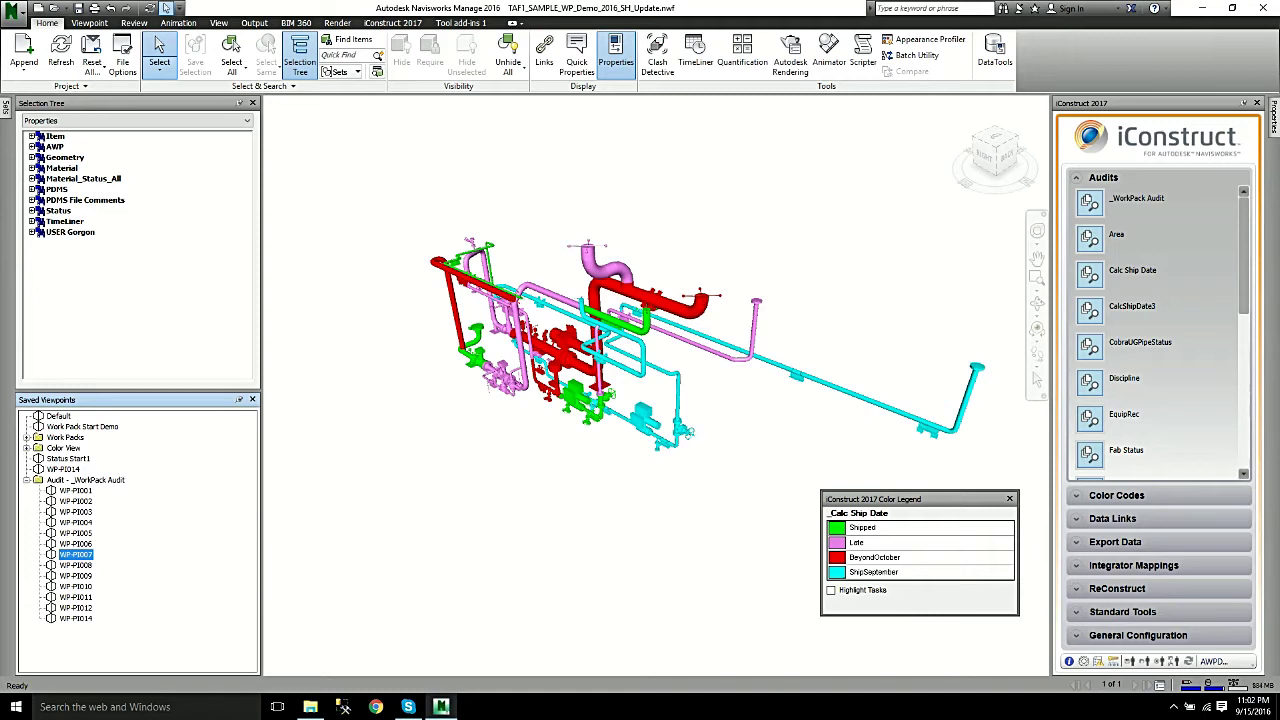
key("Down")
key("Down")
key("Down")
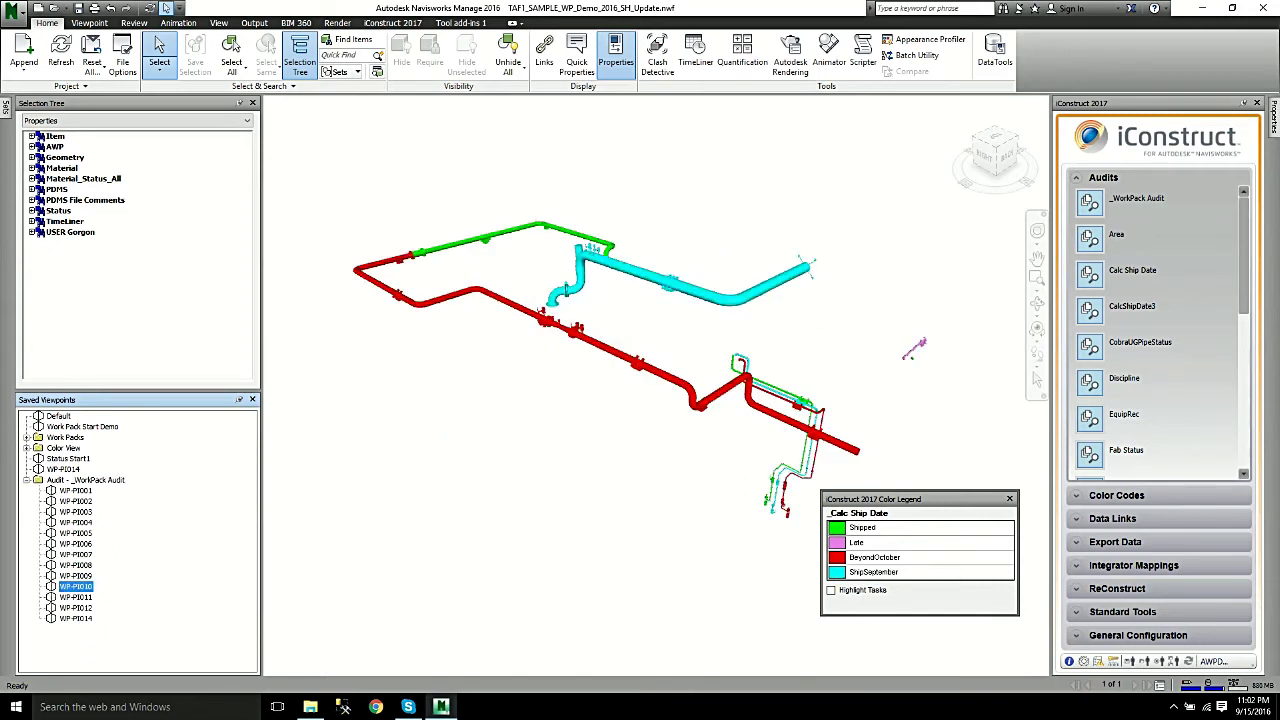
Rename the Audit - _WorkPack Audit viewpoint folder as "Cal Ship Date - Audit" and collapse it
left_click(80, 481)
right_click(80, 482)
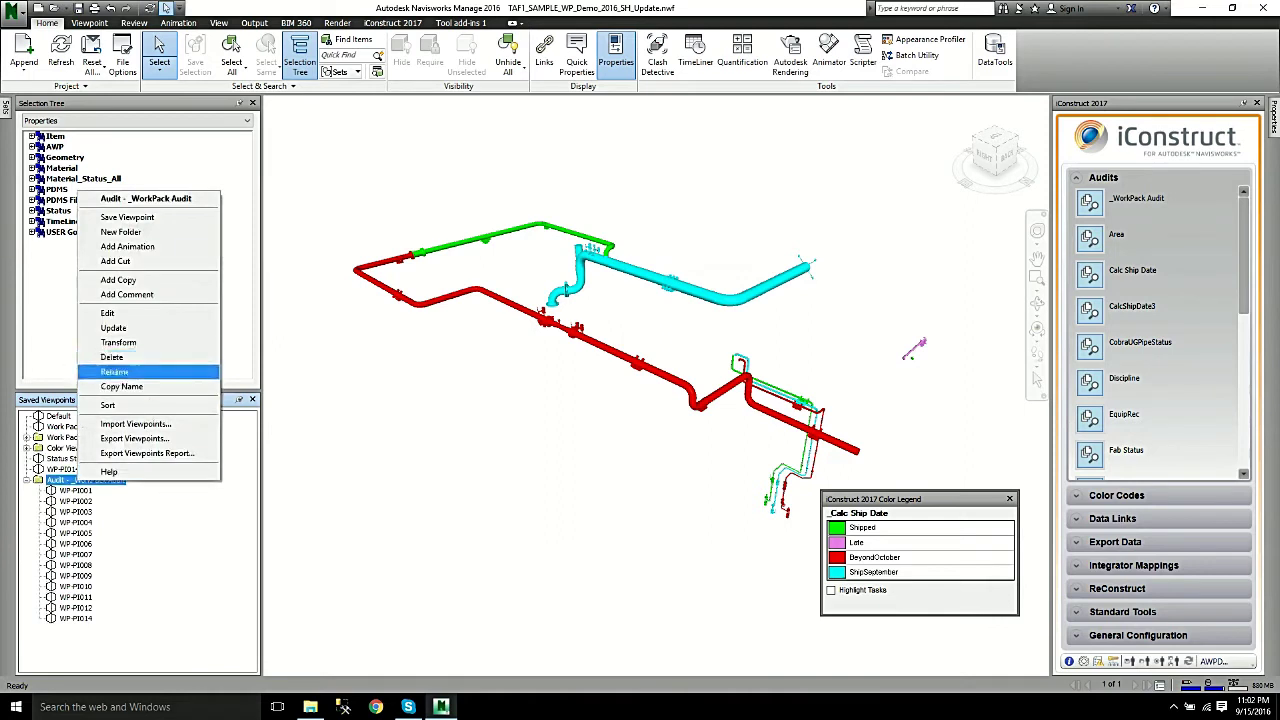
left_click(114, 371)
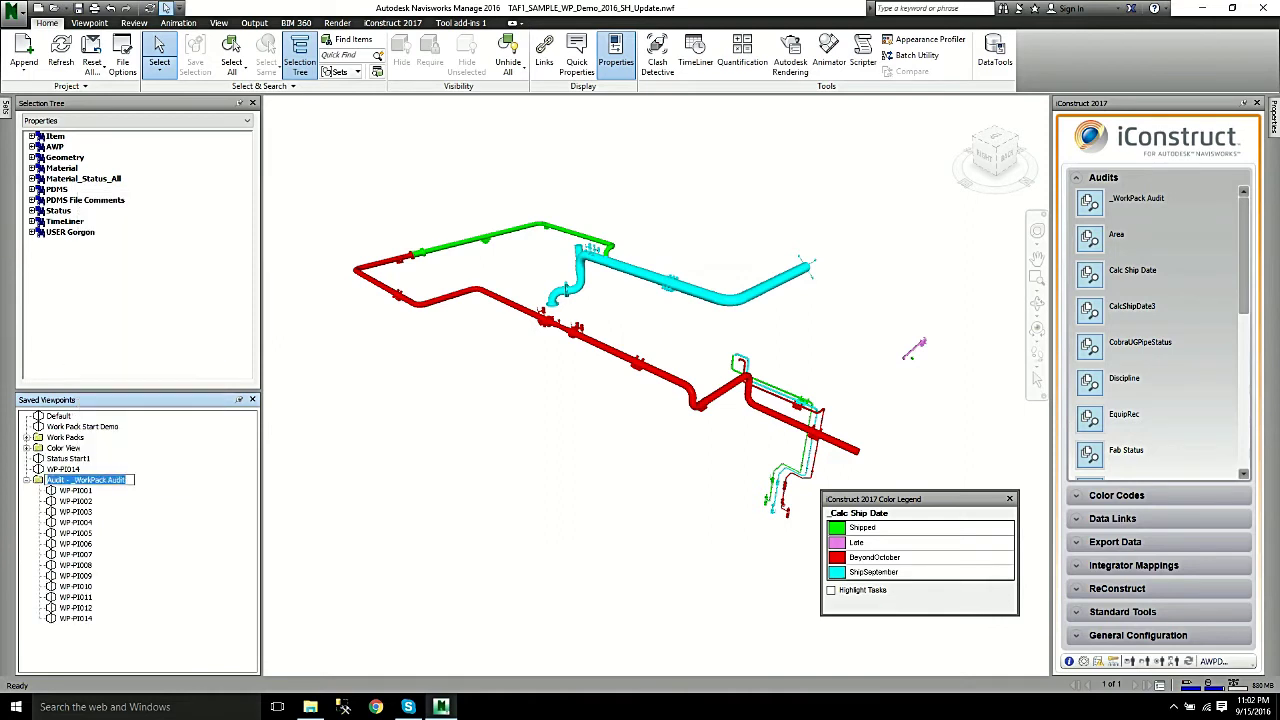
type("Calc Ship Date")
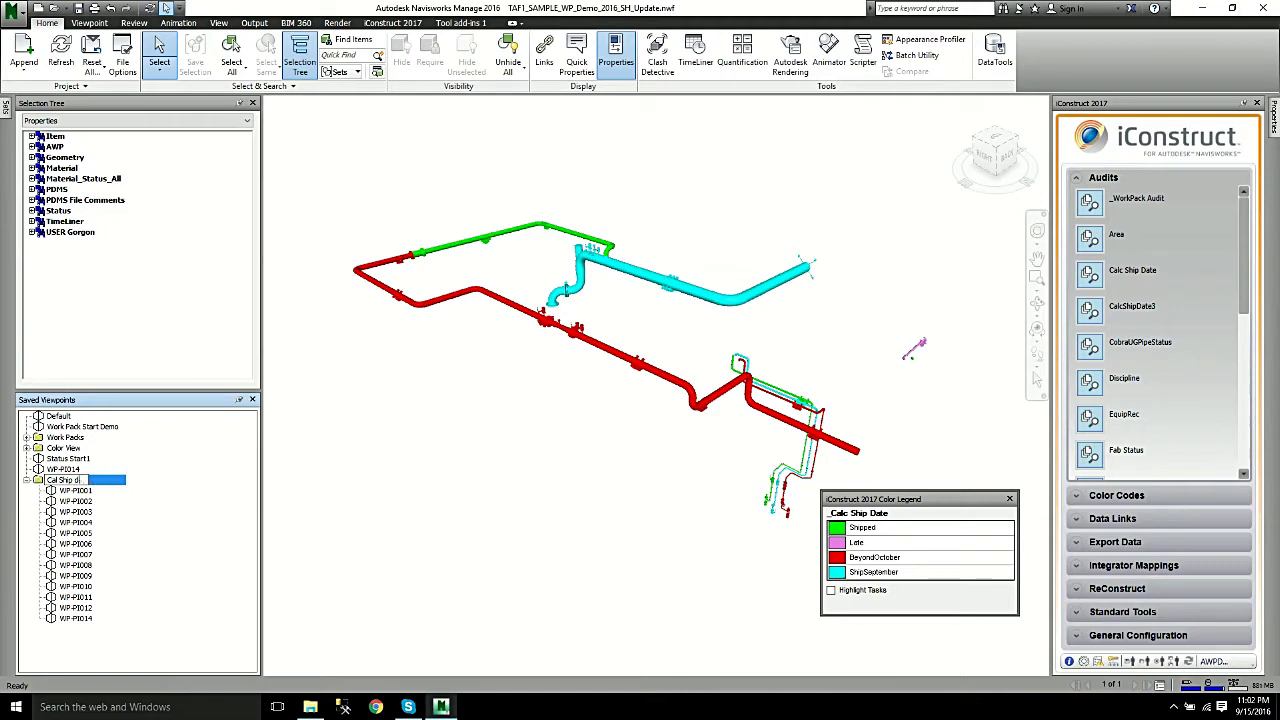
type("e - Audit")
key("Return")
key("Left")
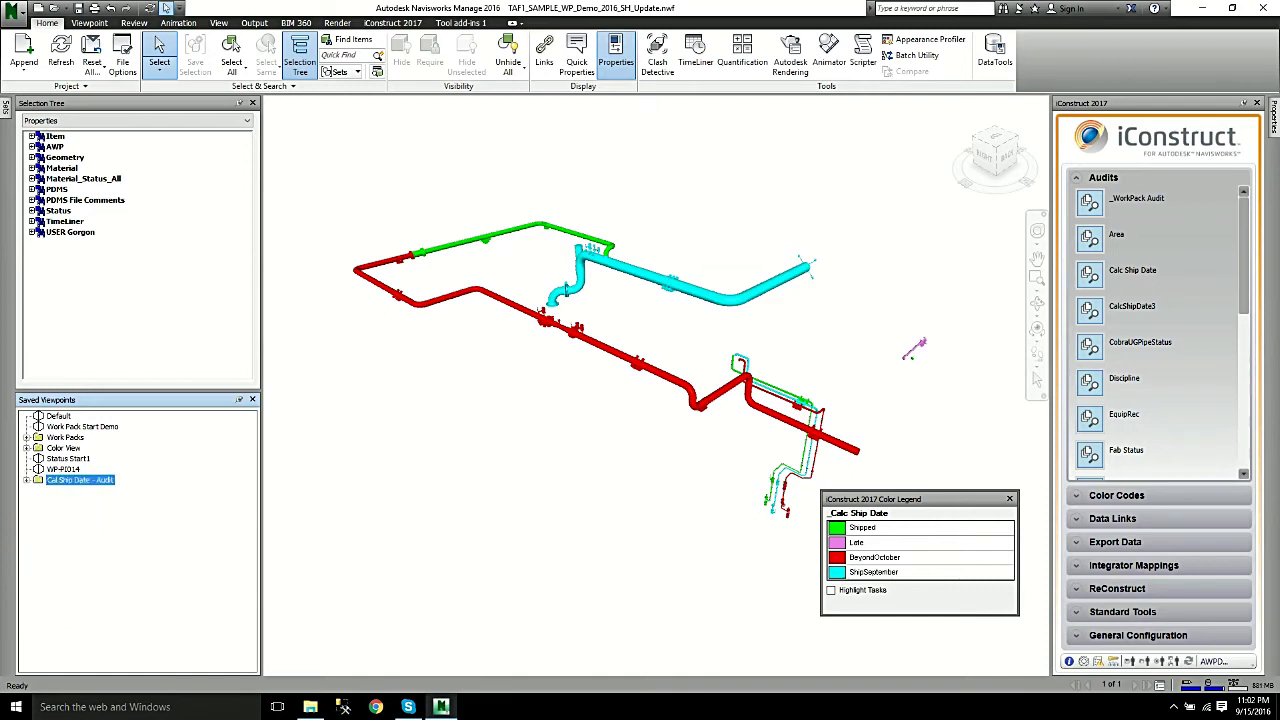
Restore the Status Start1 viewpoint and color the model with the _Fab Status color code in place of the ship date legend
key("Up")
key("Up")
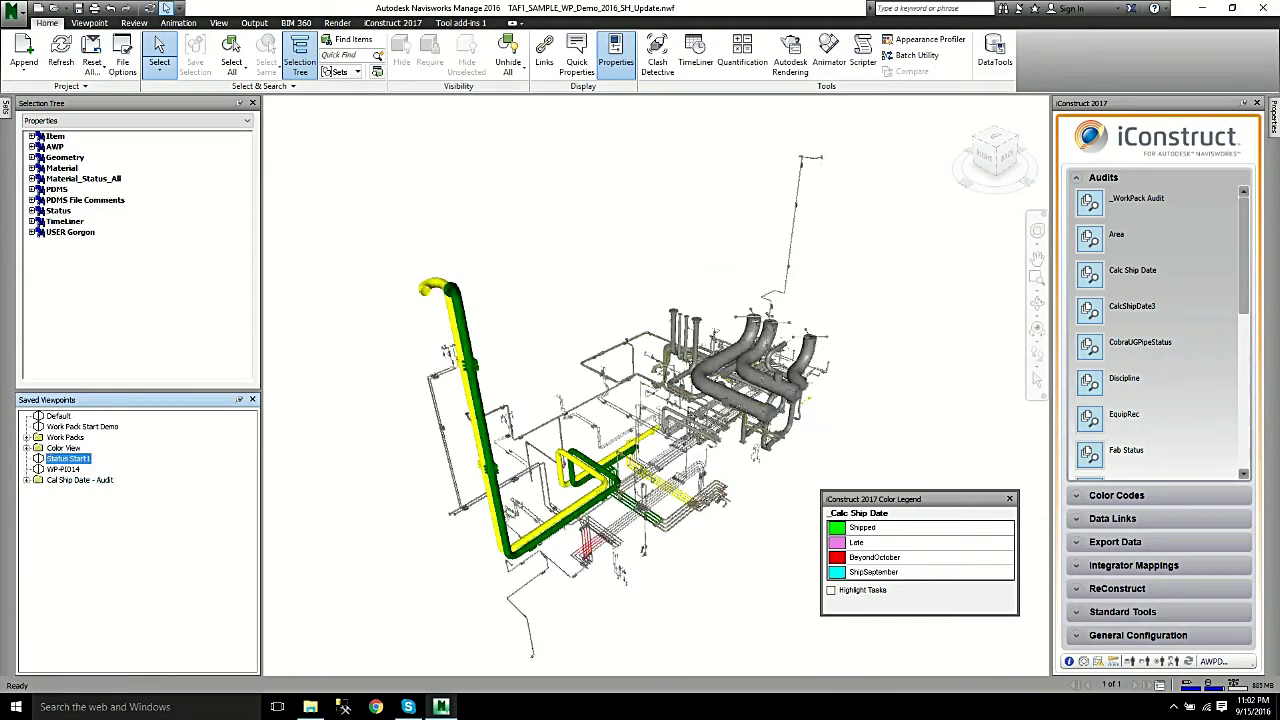
left_click(1009, 498)
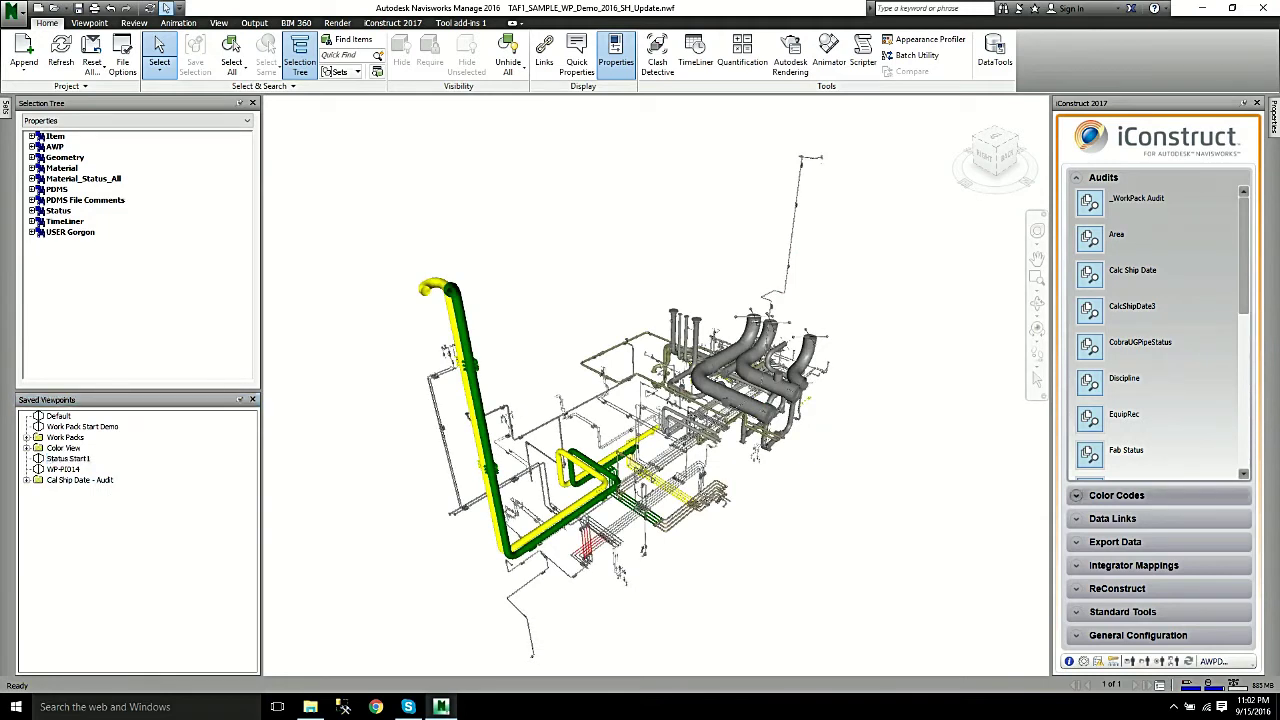
left_click(1116, 495)
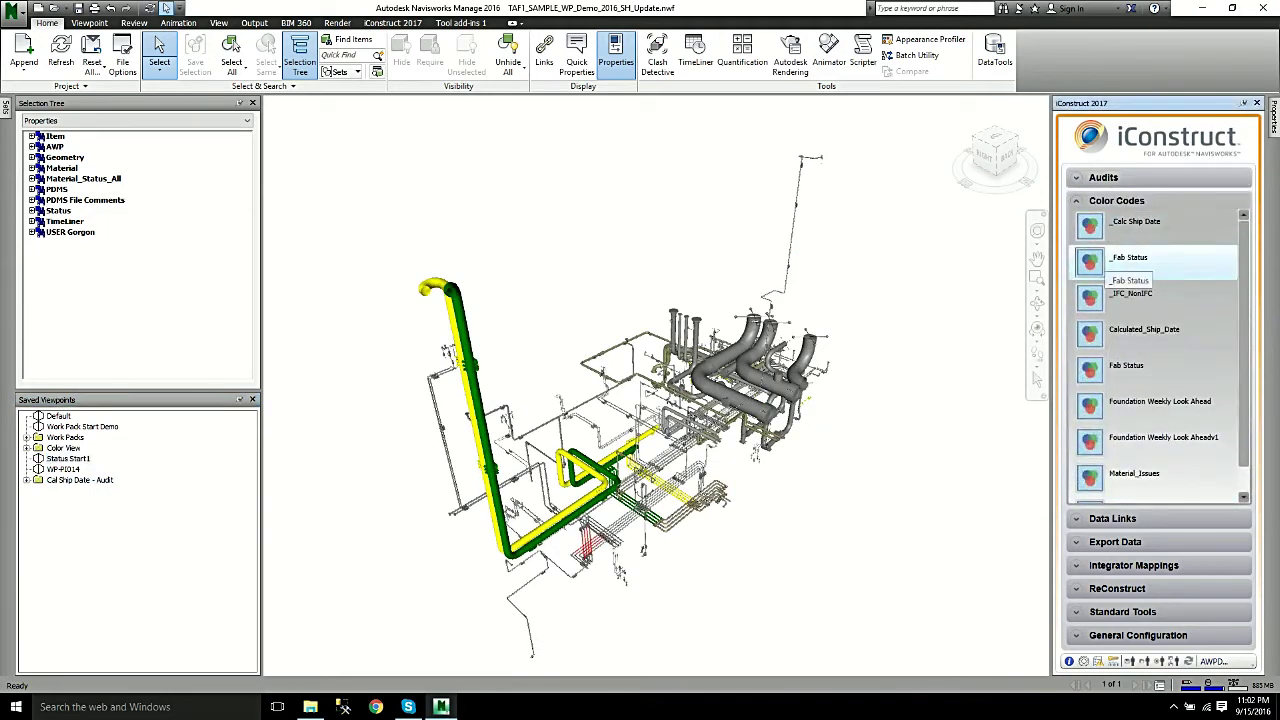
left_click(1110, 262)
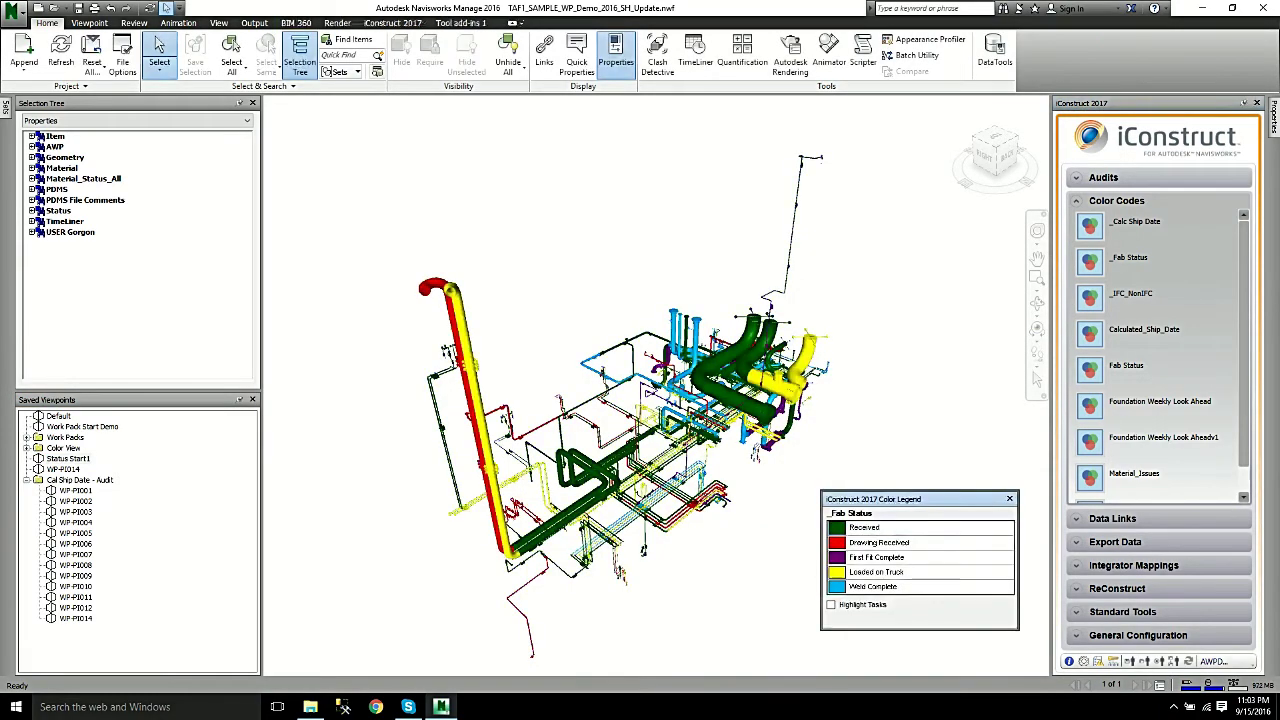
left_click(67, 458)
left_click(27, 480)
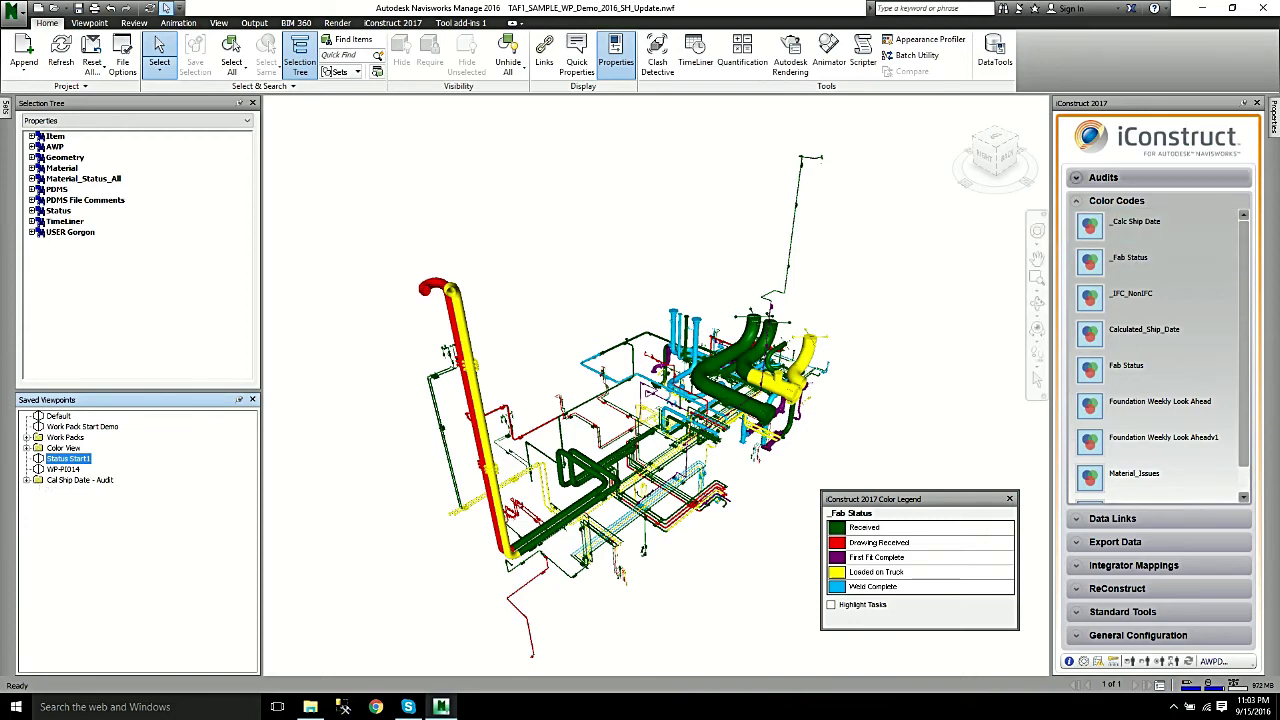
Run the _WorkPack Audit again on the model colored by fabrication status
left_click(1103, 177)
left_click(1110, 200)
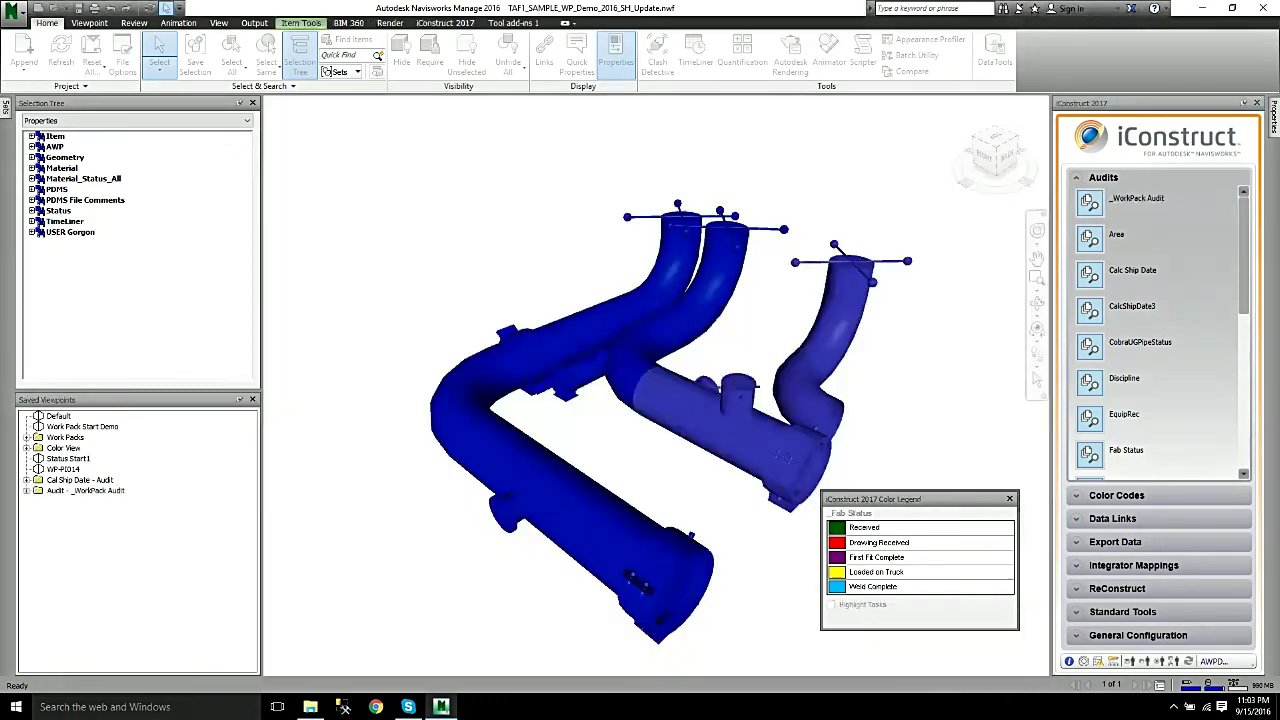
key("Return")
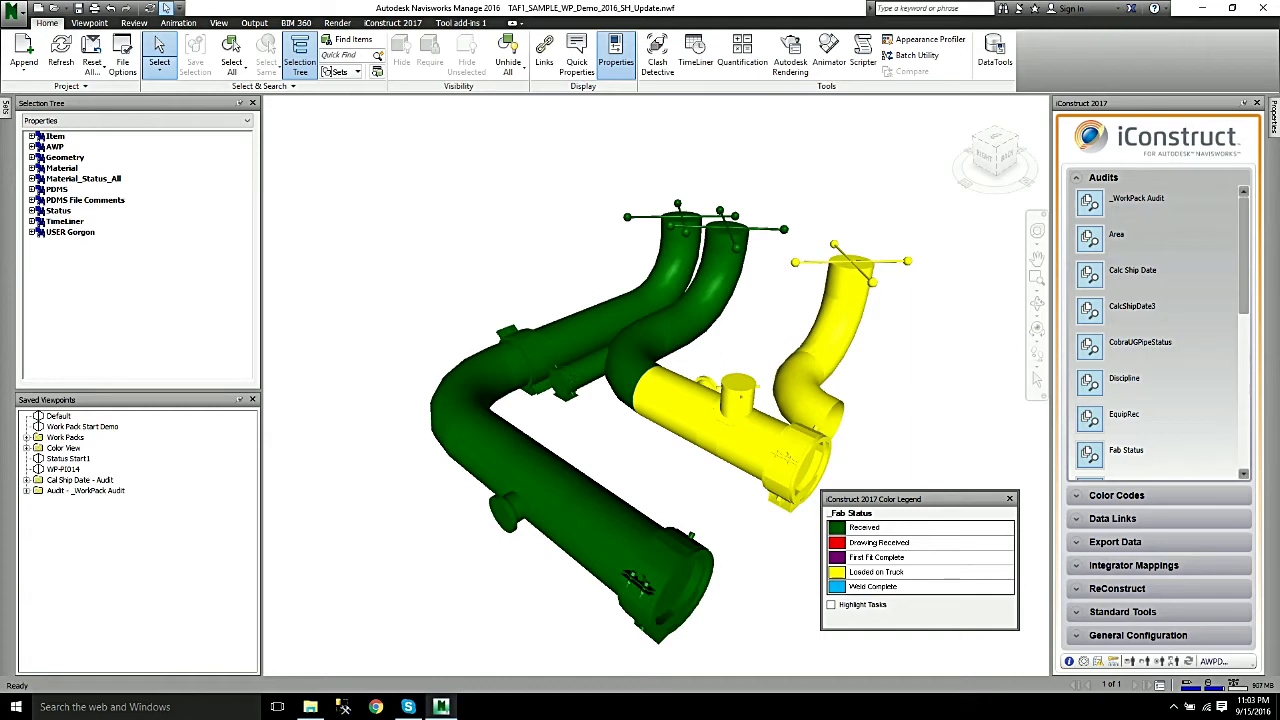
Review the fabrication status colors in the new audit viewpoints, including WP-PI001, WP-PI003, WP-PI005, WP-PI006 and WP-PI009
left_click(27, 491)
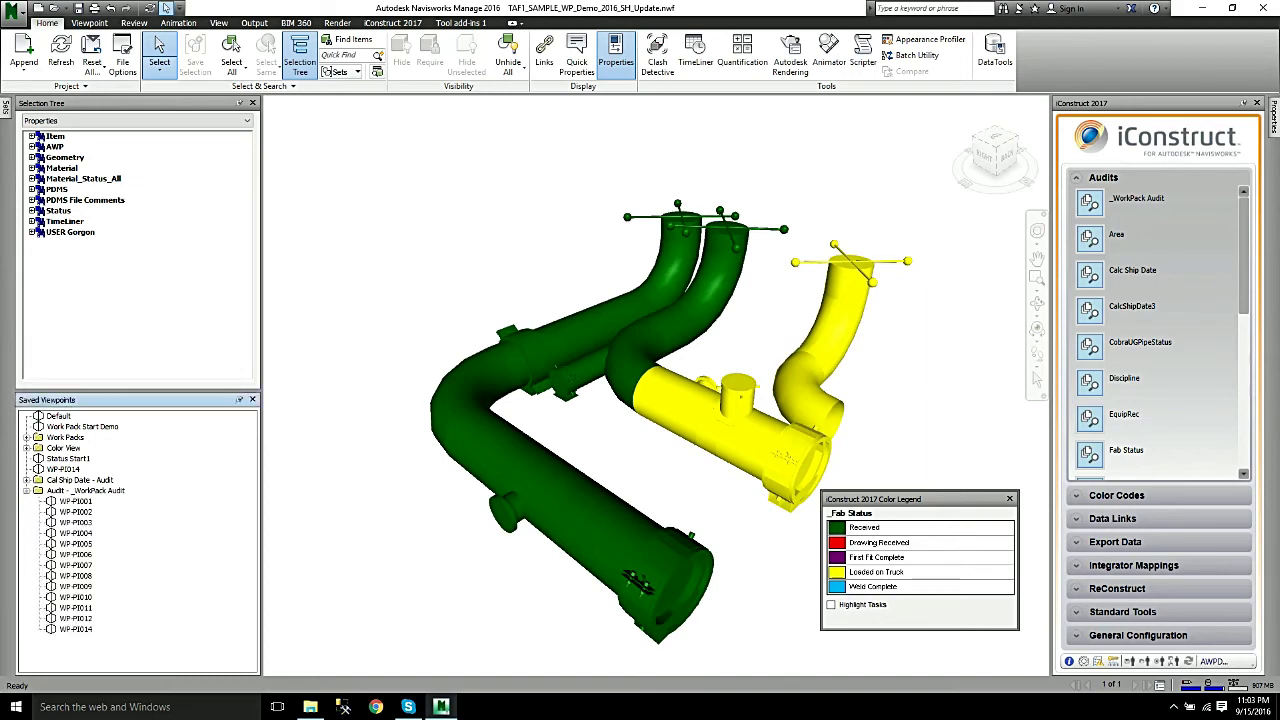
left_click(76, 502)
left_click(76, 523)
left_click(76, 544)
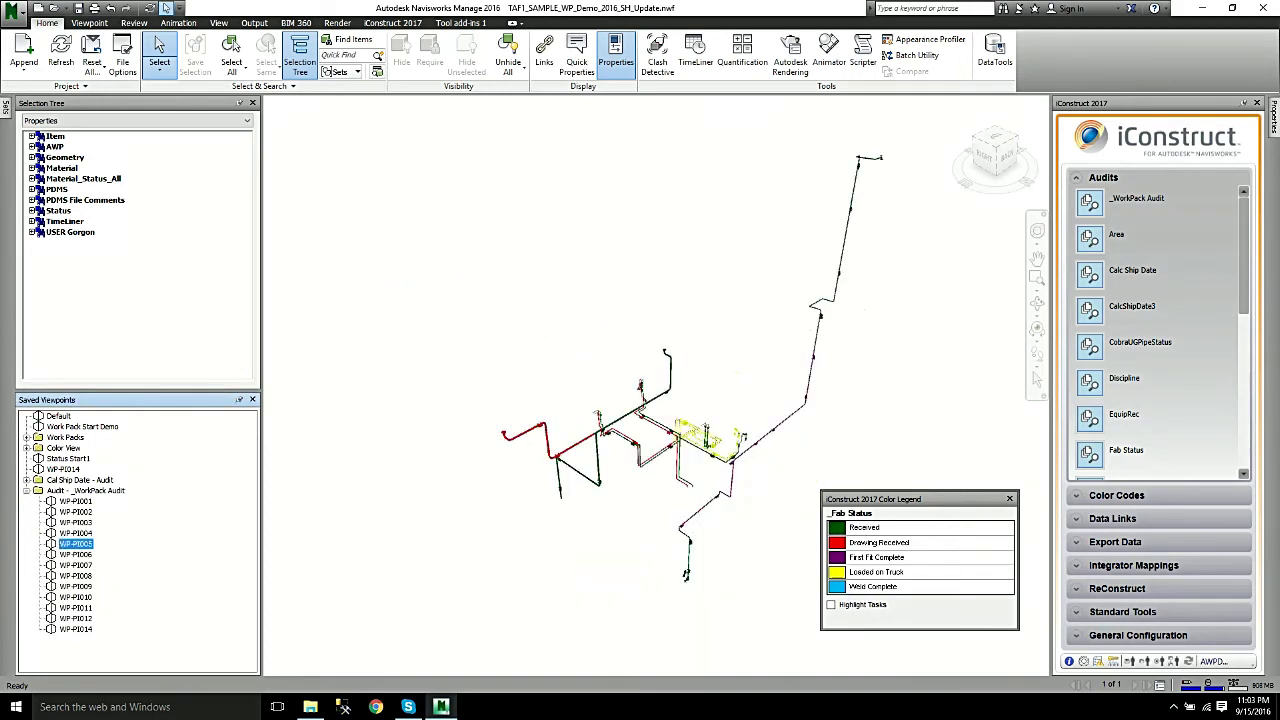
left_click(76, 555)
left_click(76, 587)
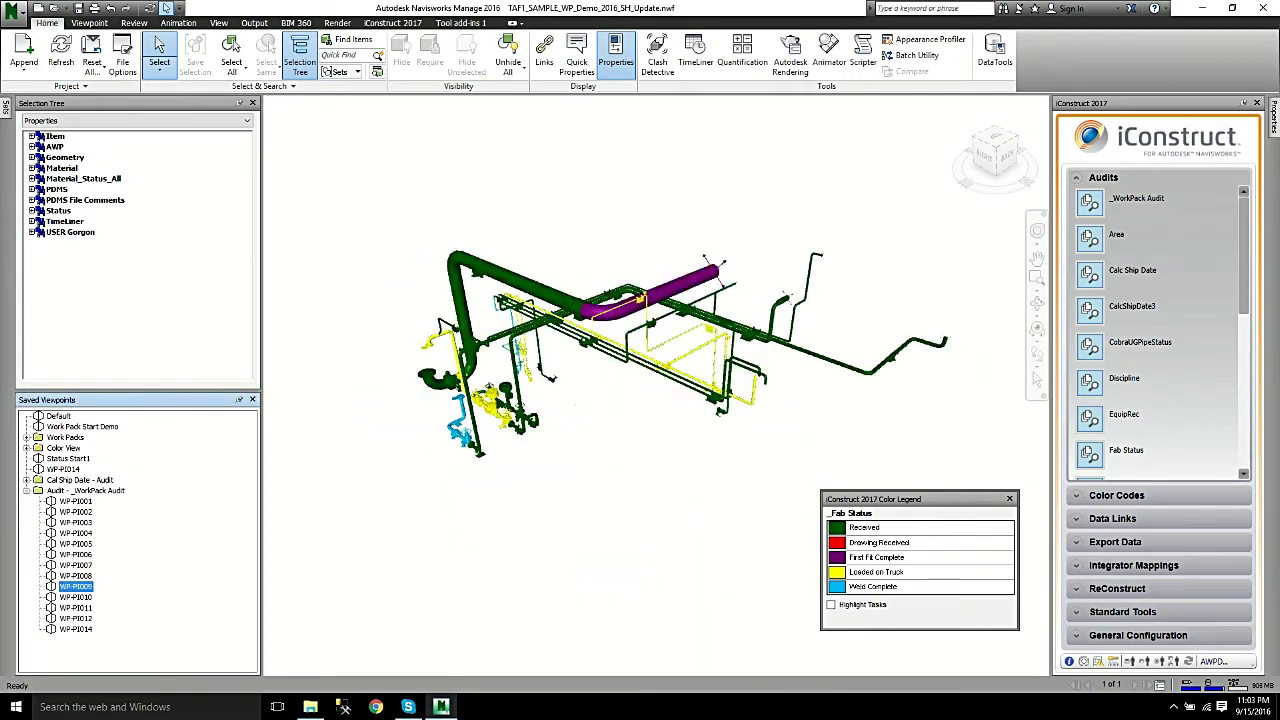
Rename the new WorkPack Audit viewpoint folder as "Fab Status - Audit" and collapse it
right_click(85, 491)
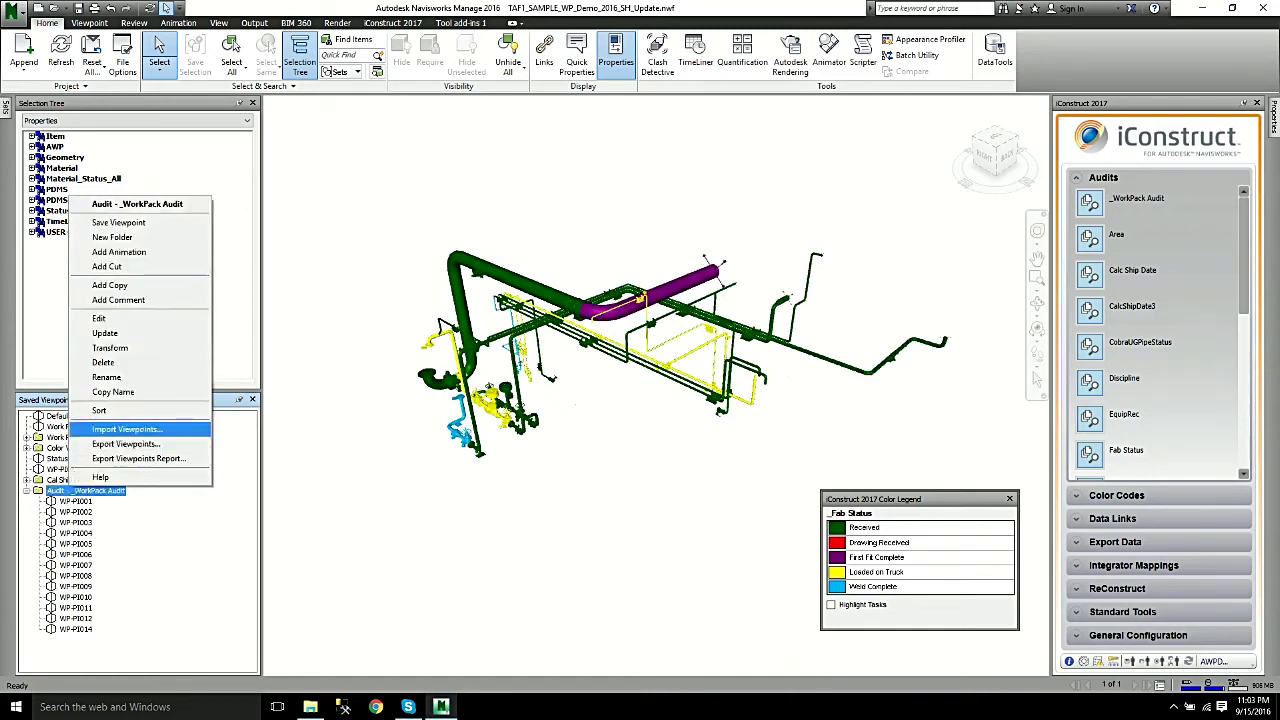
left_click(113, 392)
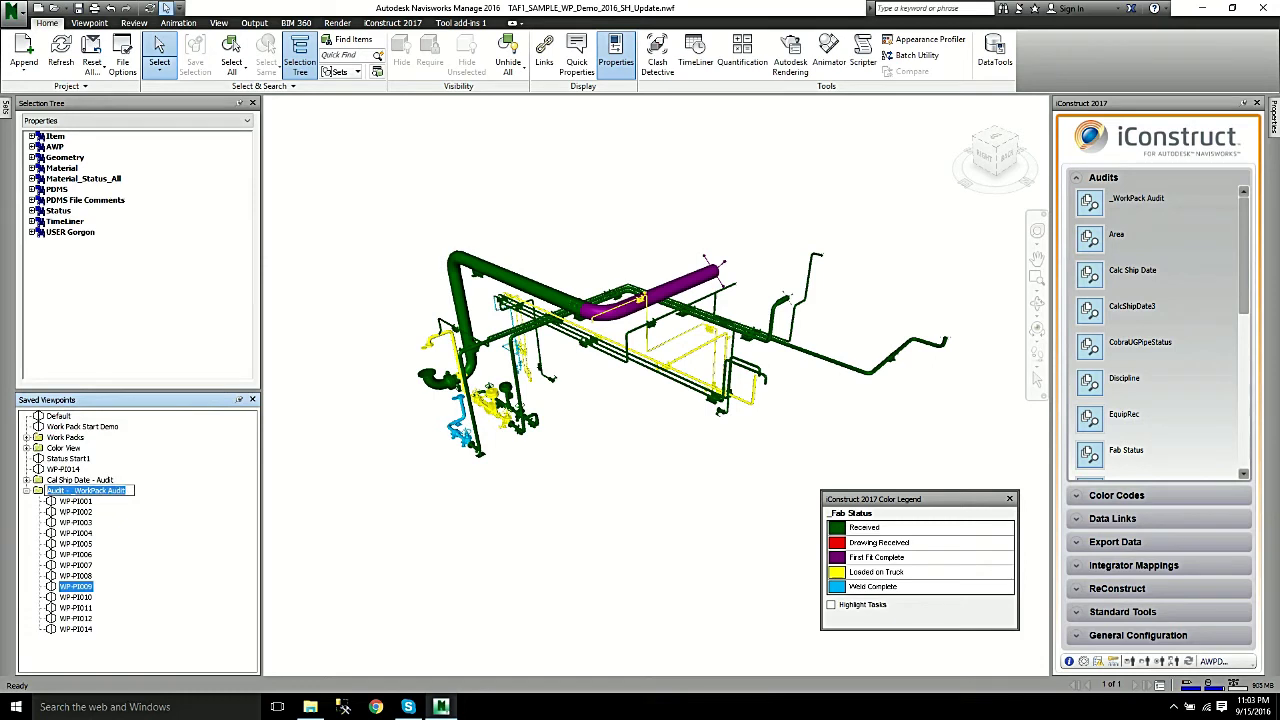
type("Fab Stat")
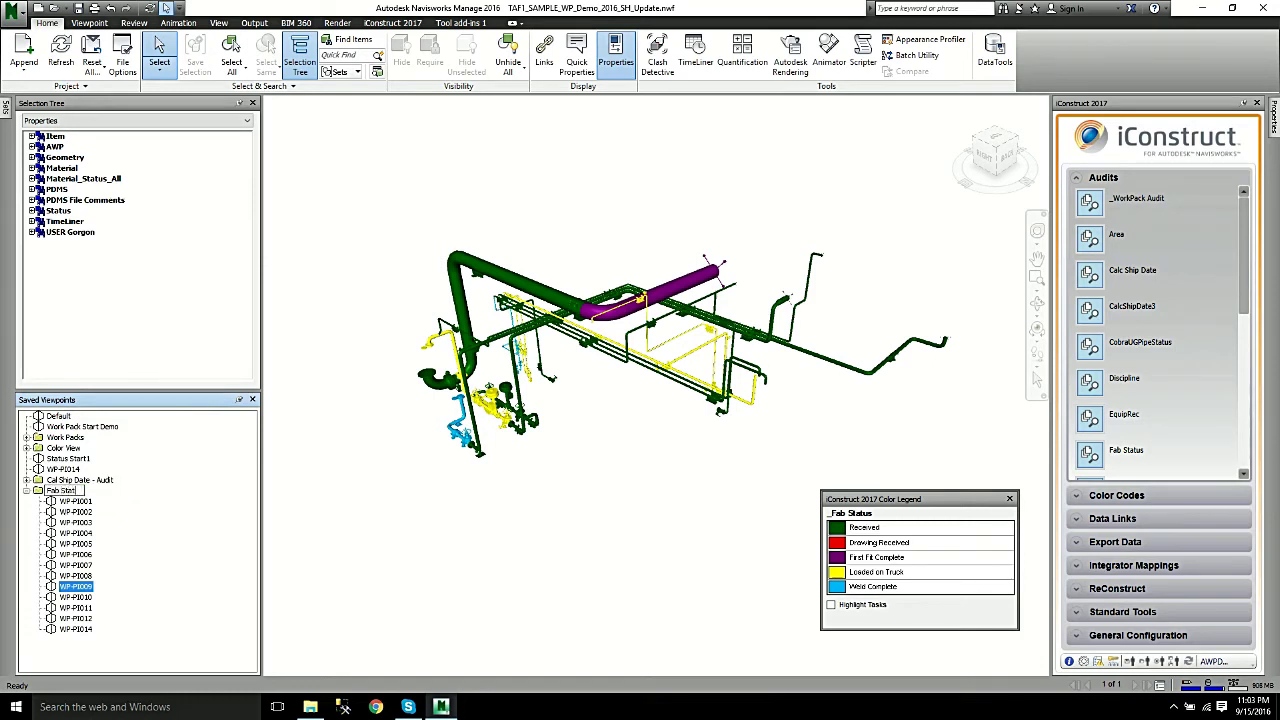
type("us - Audit")
key("Return")
left_click(27, 491)
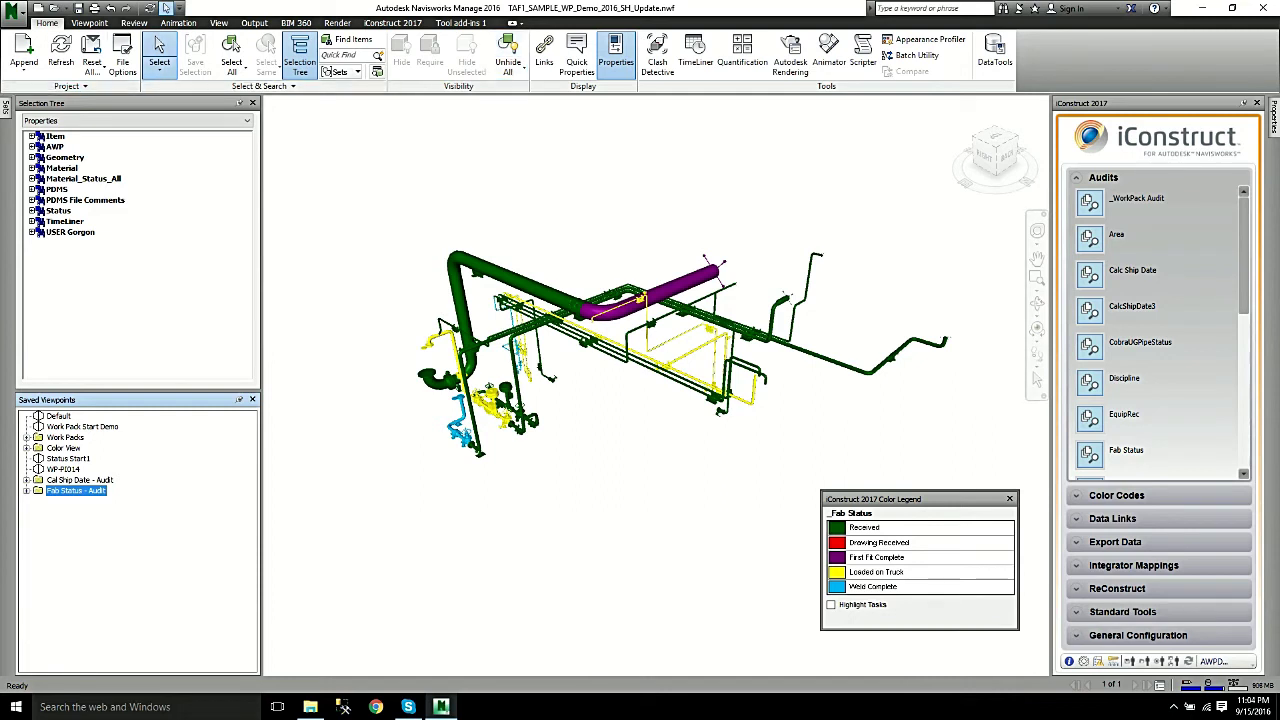
Return to the Status Start1 viewpoint without the legend and run a view report of Fab Status - Audit with the _Fab Status Report template
left_click(67, 458)
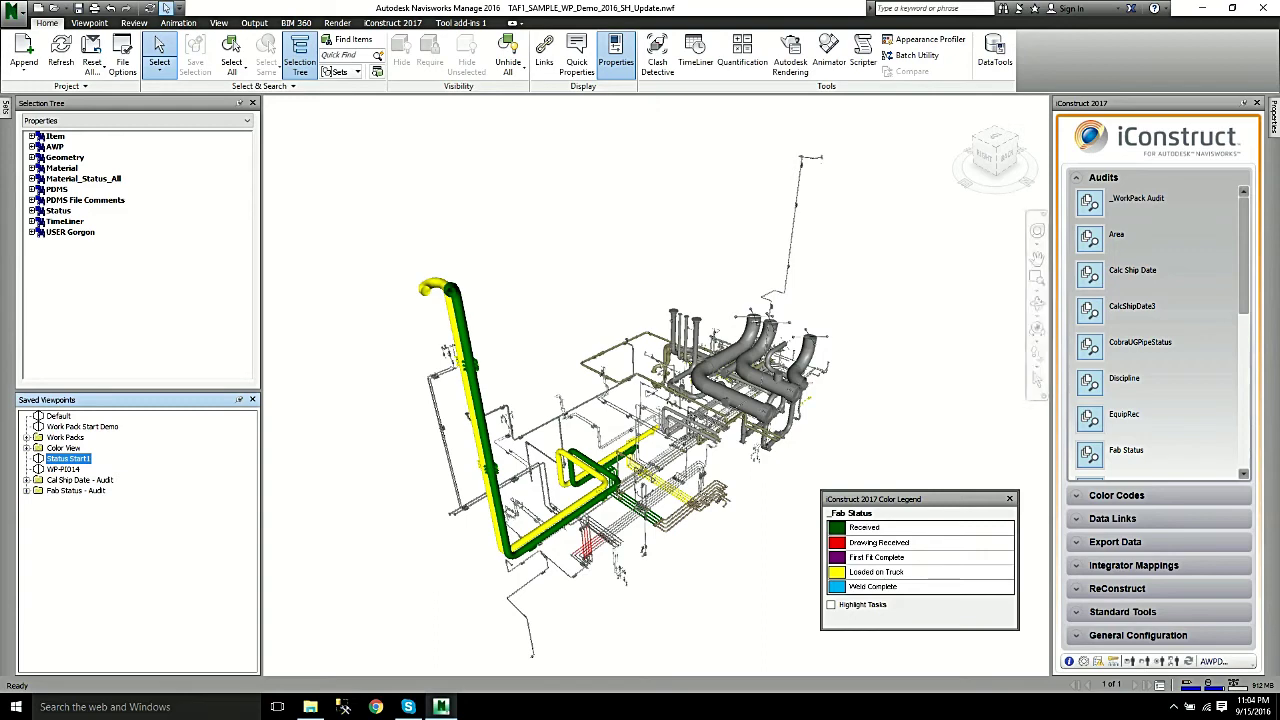
left_click(1009, 498)
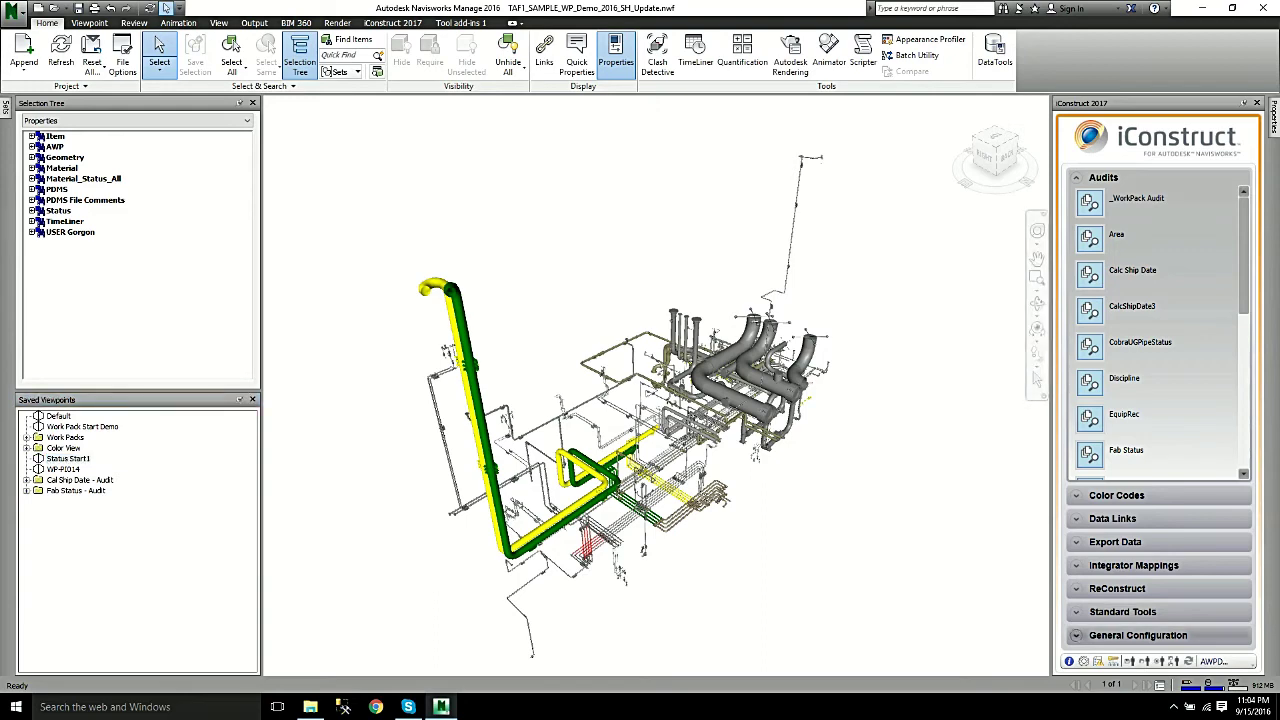
left_click(1138, 635)
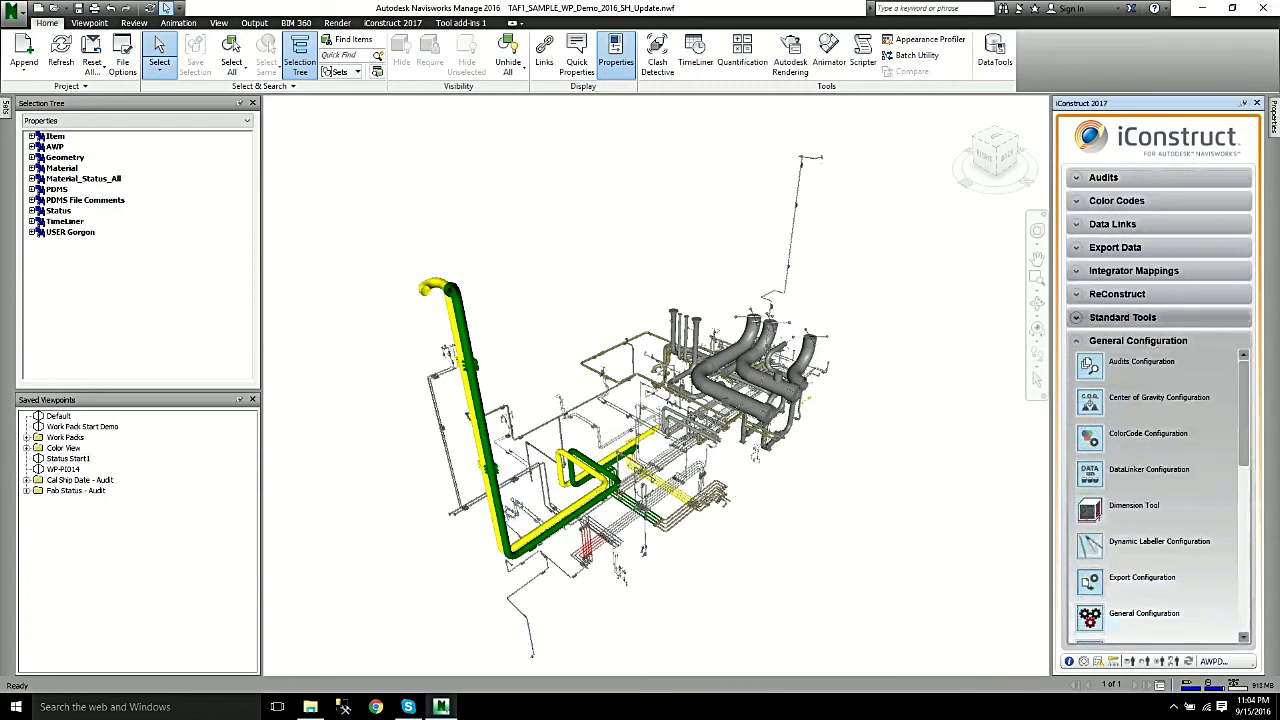
left_click(1122, 317)
scroll(1150, 488, "up", 5)
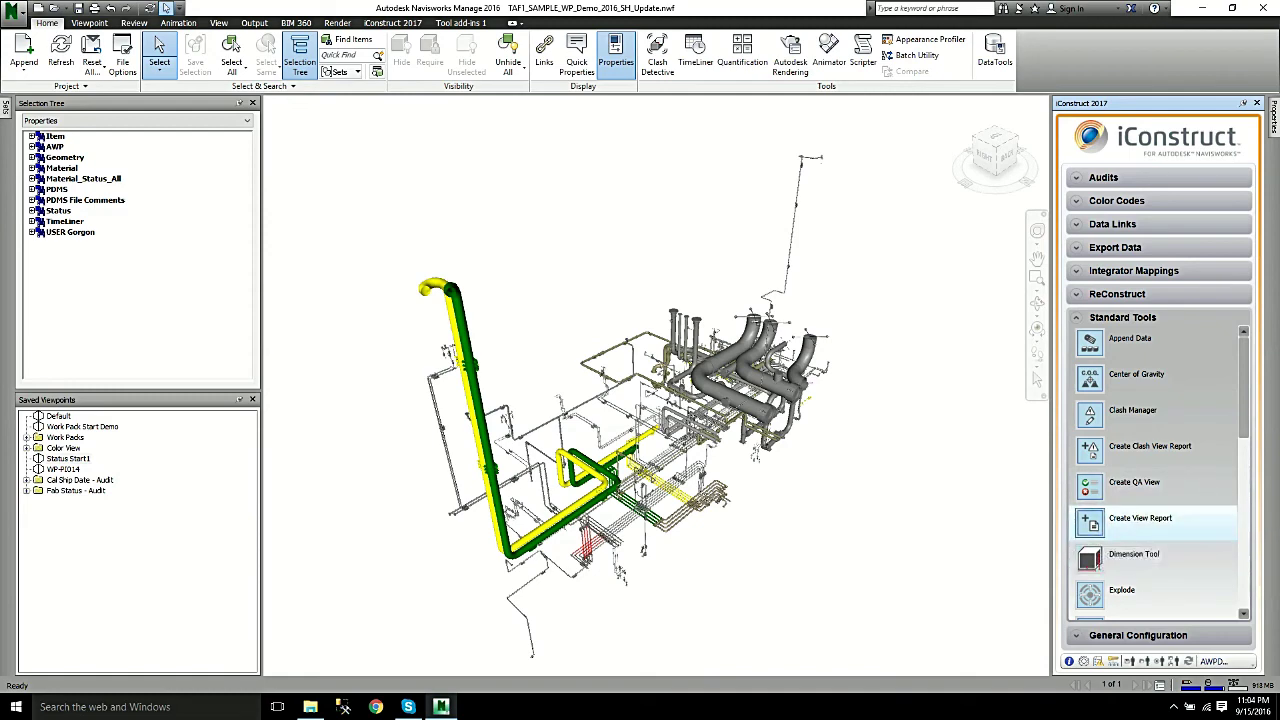
left_click(1140, 518)
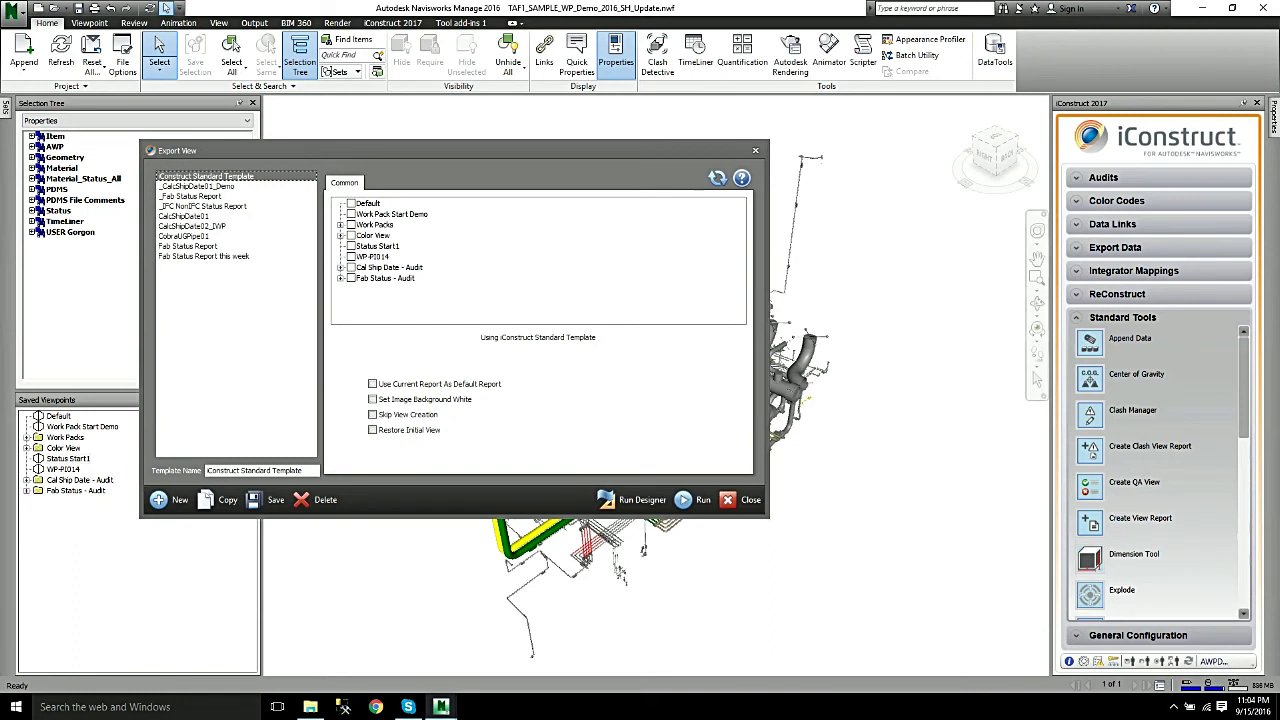
left_click(190, 196)
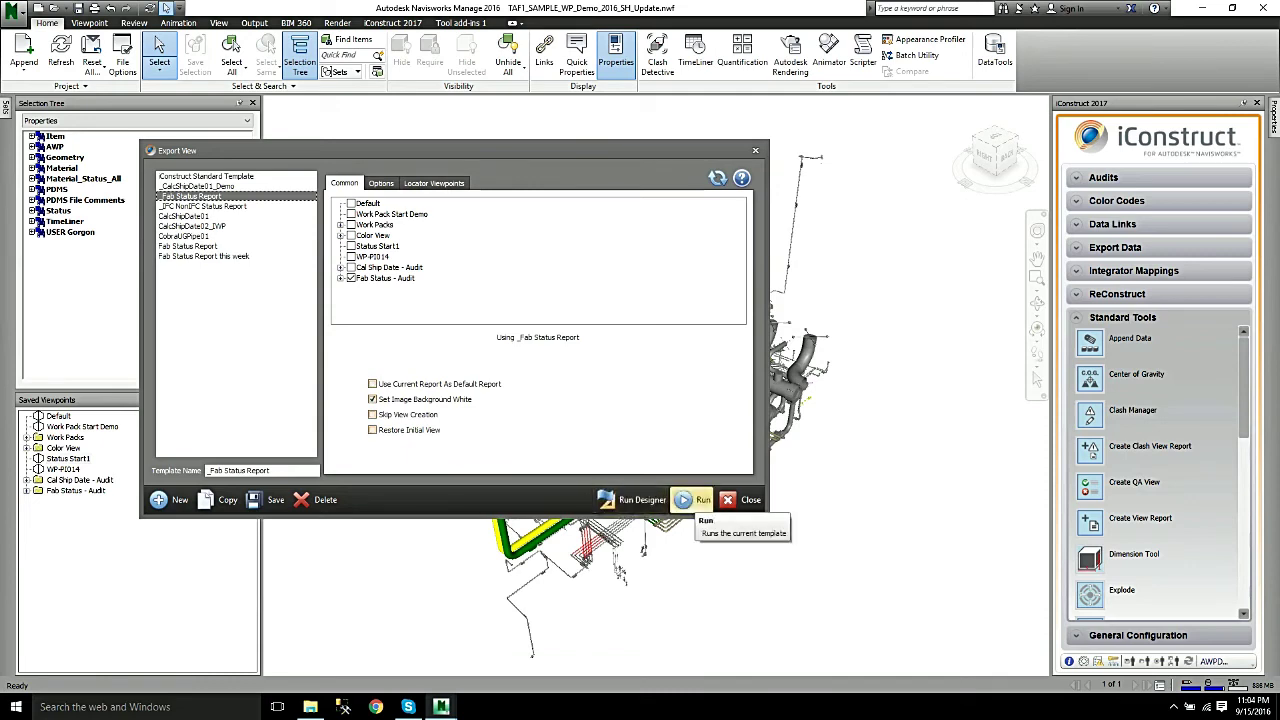
left_click(688, 500)
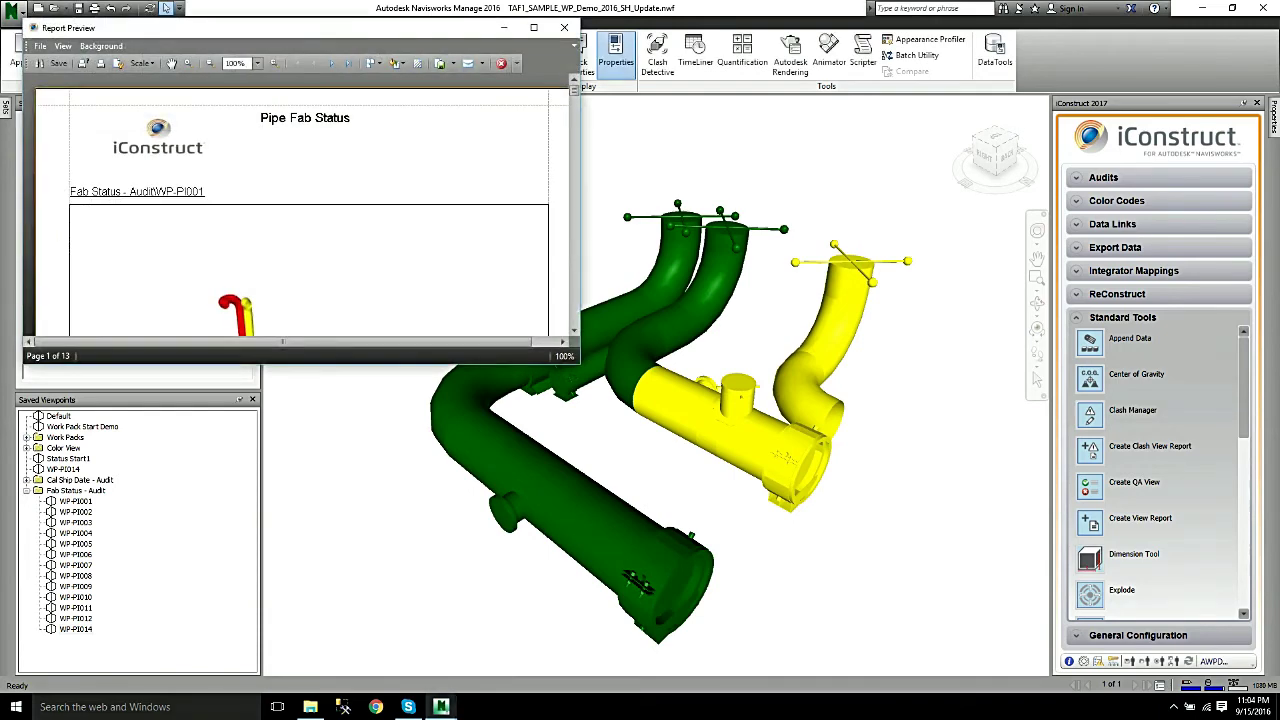
Save the maximized report preview as a PDF named "Fab Status" in the Autodesk folder with the default export options, and open the file
left_click(533, 27)
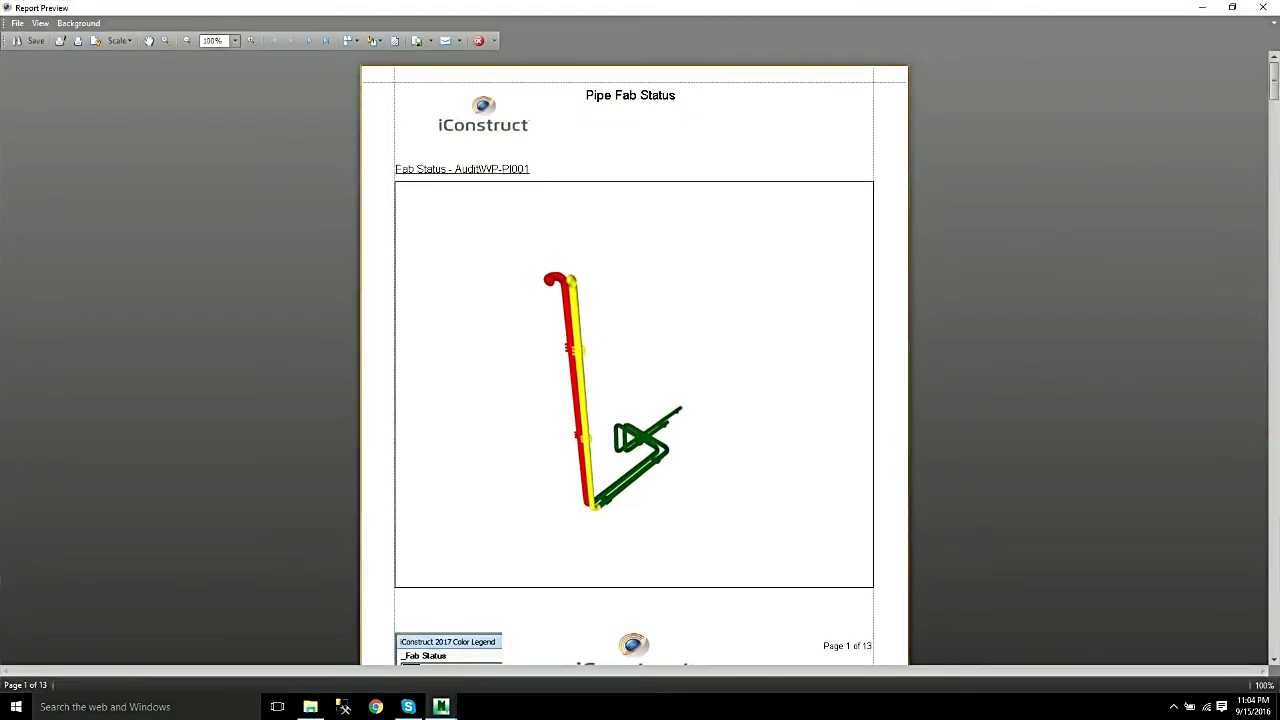
scroll(634, 360, "down", 2)
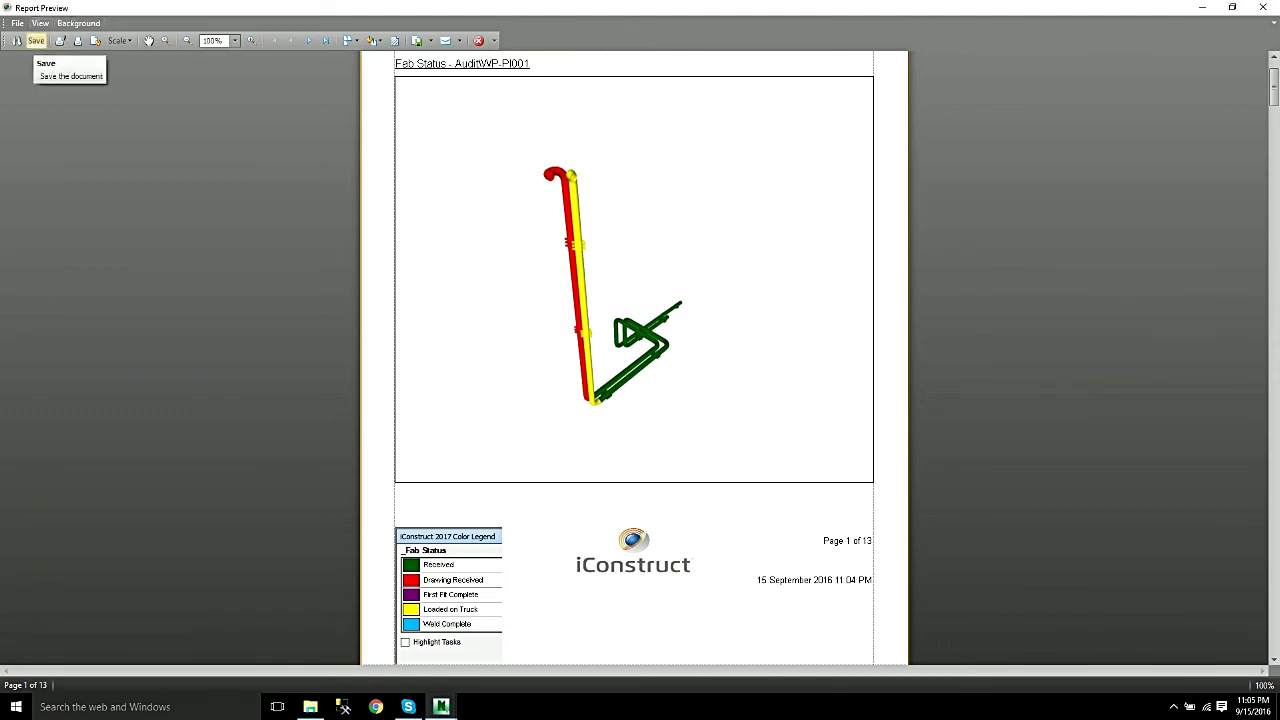
left_click(36, 41)
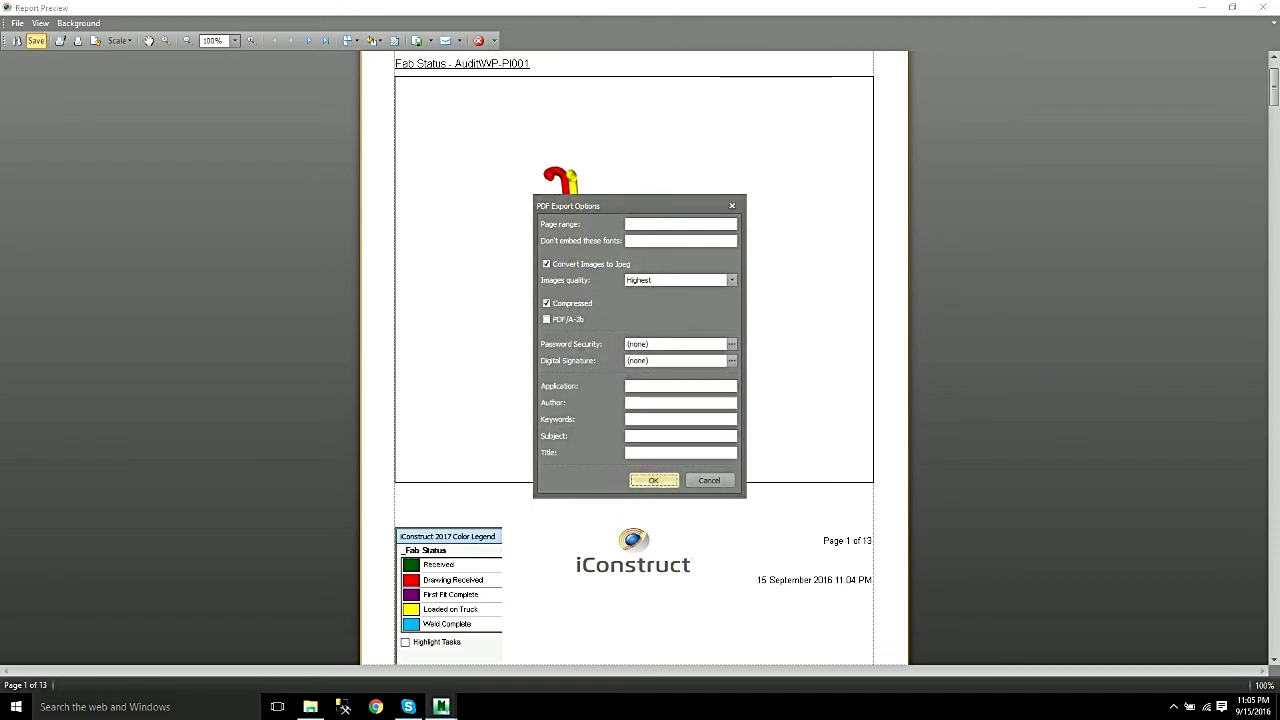
left_click(653, 480)
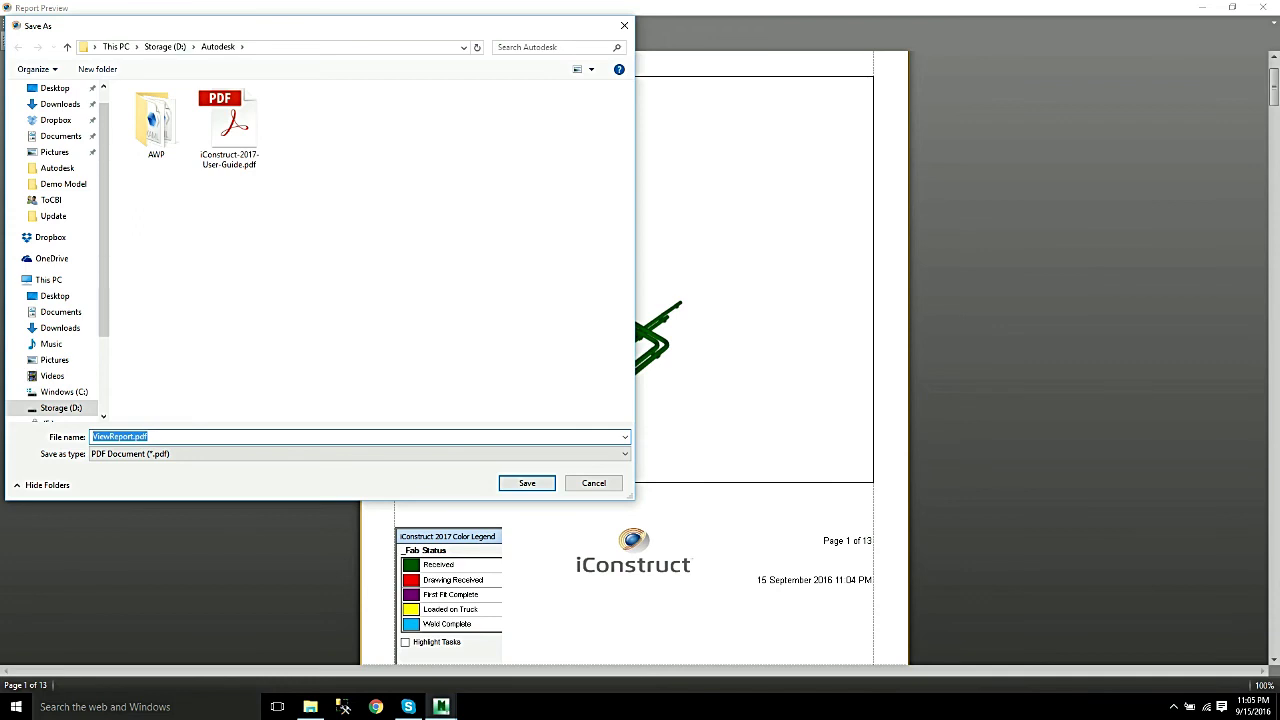
type("Fab")
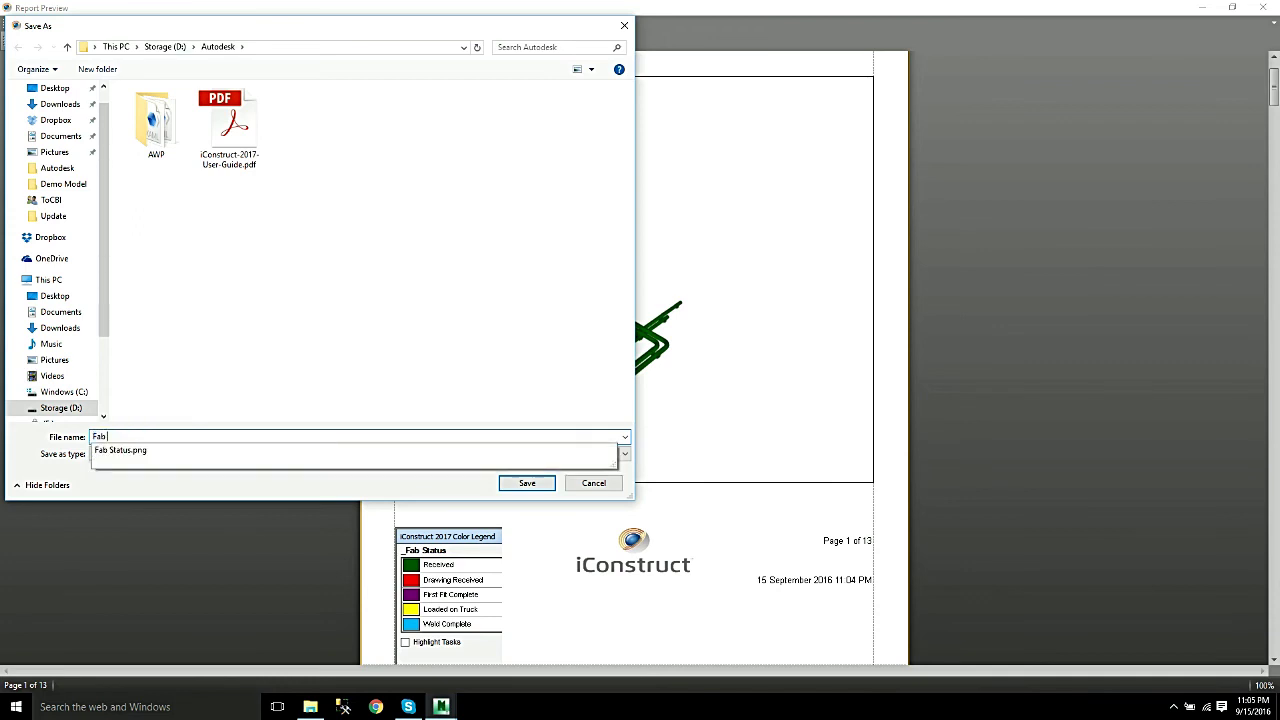
type(" Status")
key("Escape")
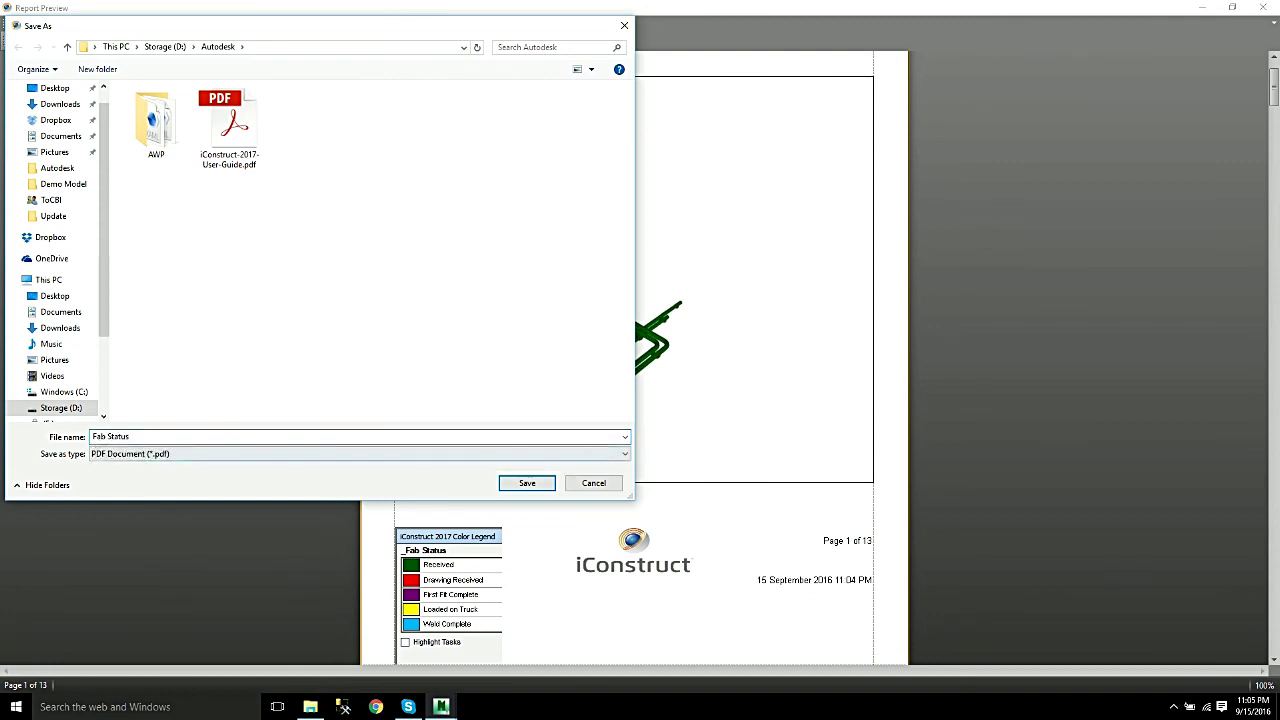
key("Return")
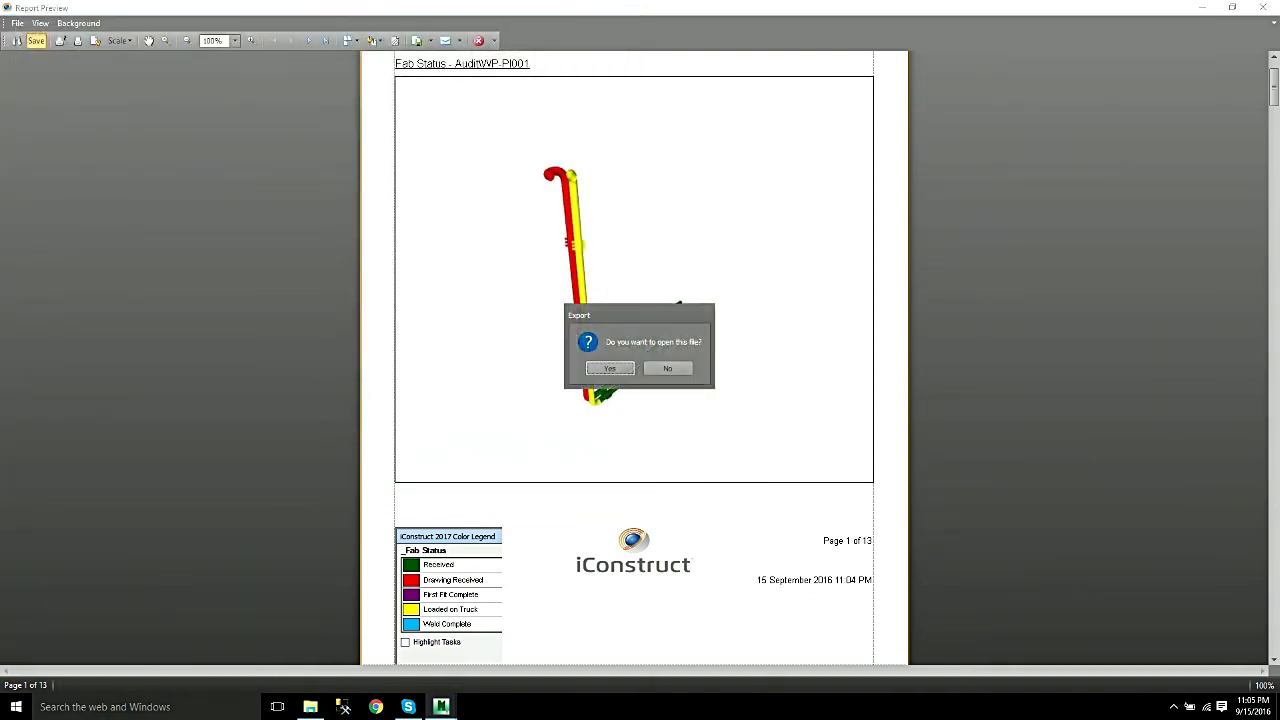
key("Return")
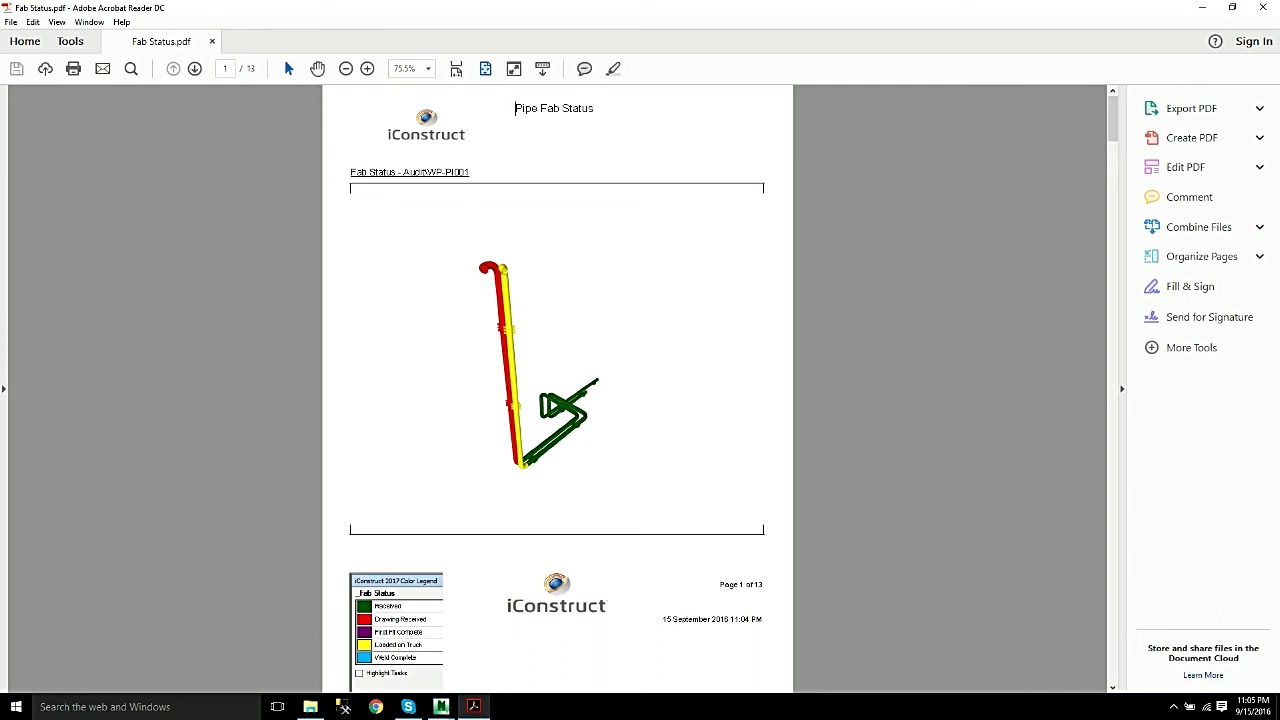
Examine the work pack images and fab status legends in Fab Status.pdf from WP-PI001 through WP-PI014, and close the PDF reader
scroll(515, 108, "down", 3)
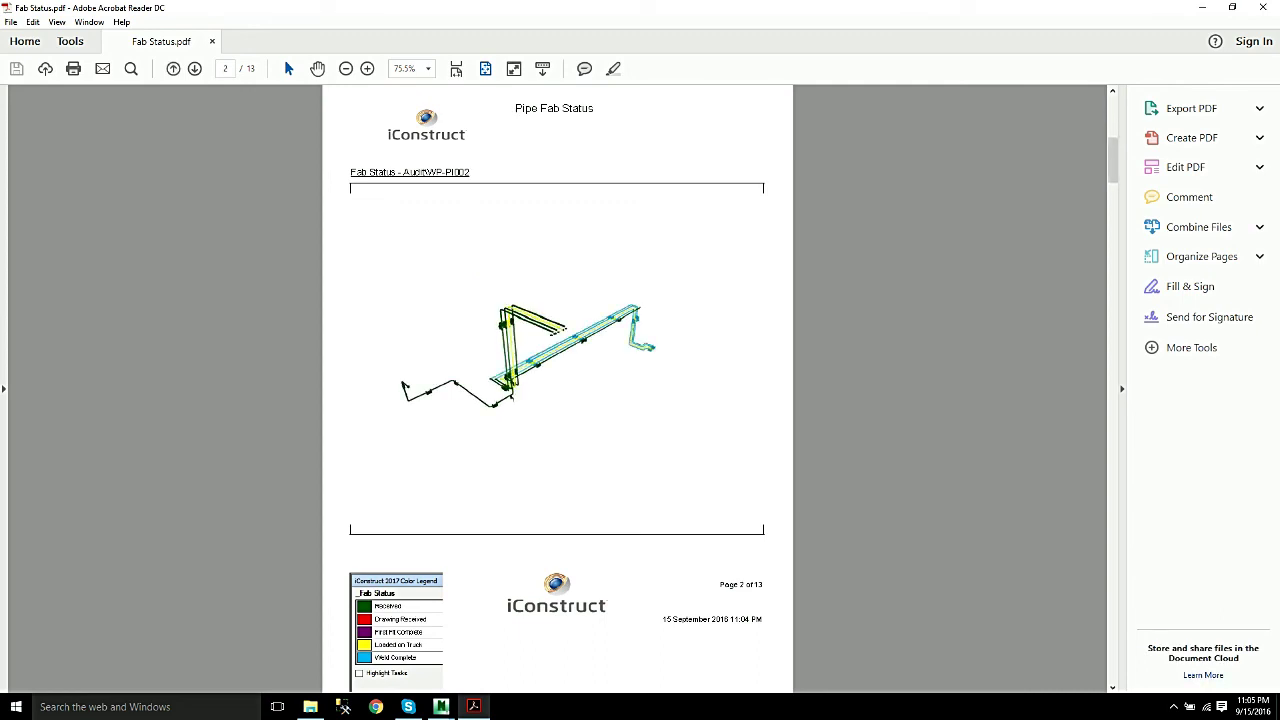
scroll(515, 108, "down", 3)
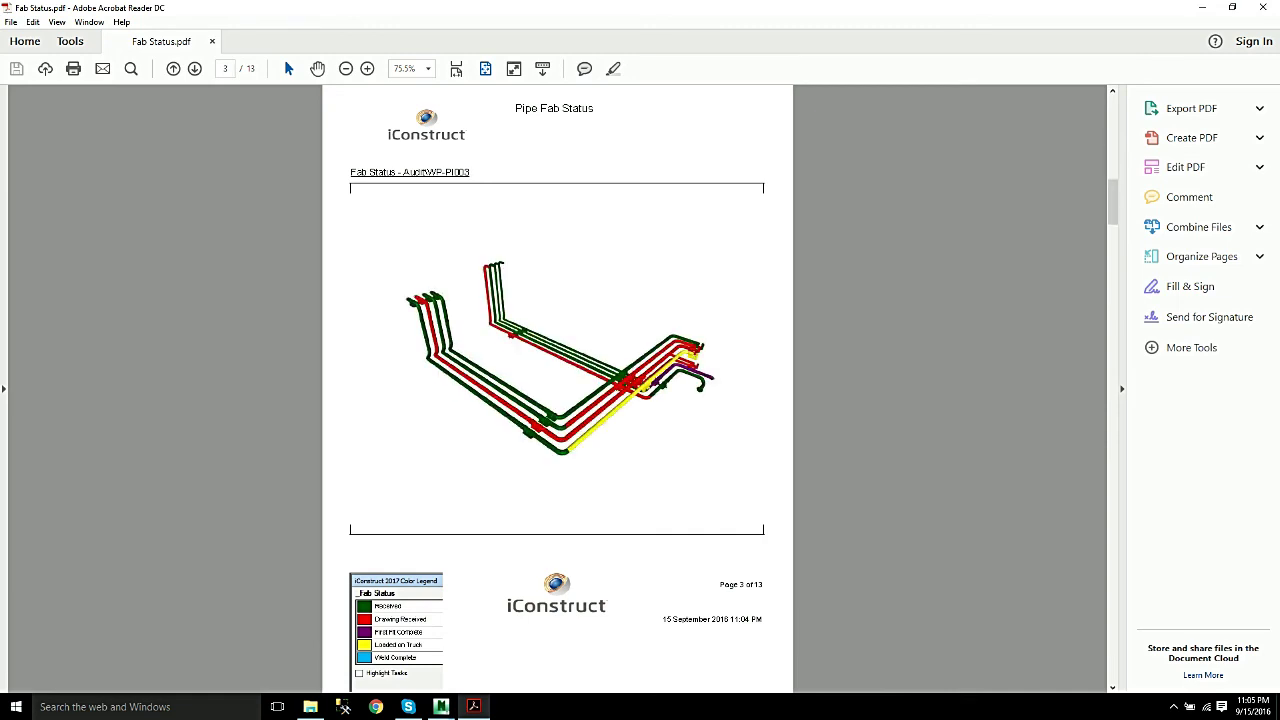
scroll(557, 360, "down", 6)
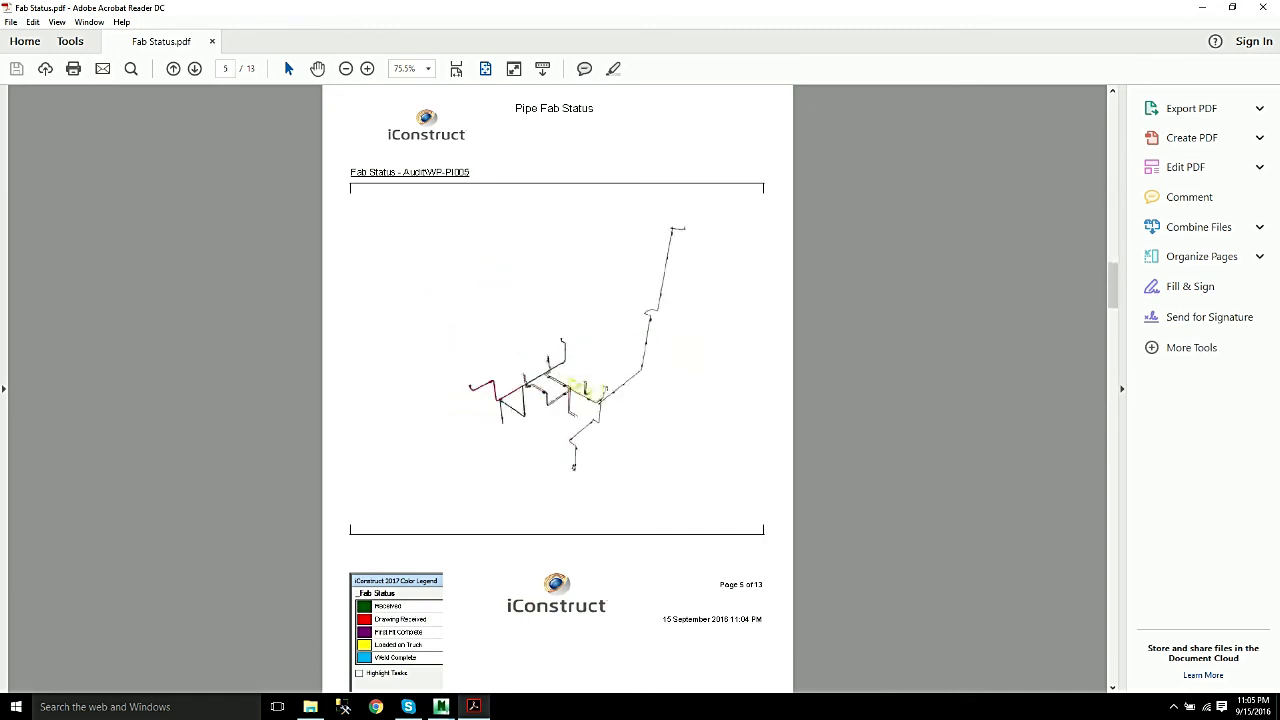
scroll(557, 360, "down", 9)
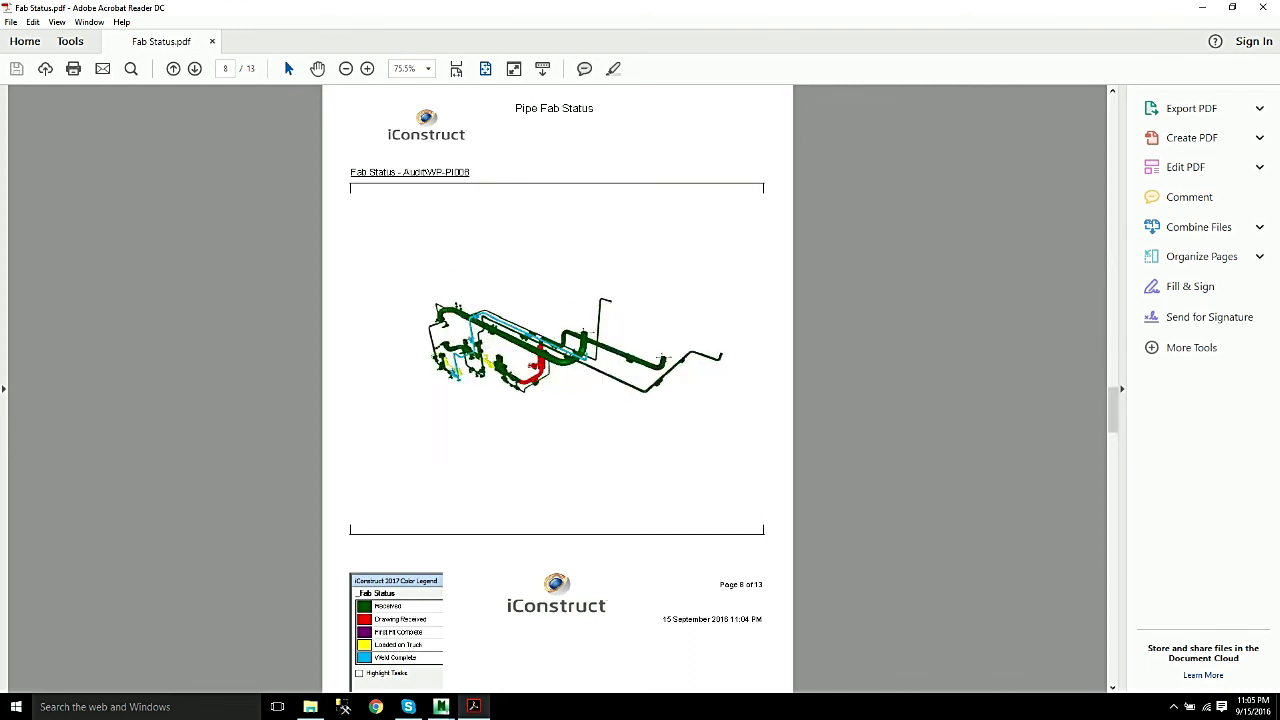
scroll(557, 360, "down", 3)
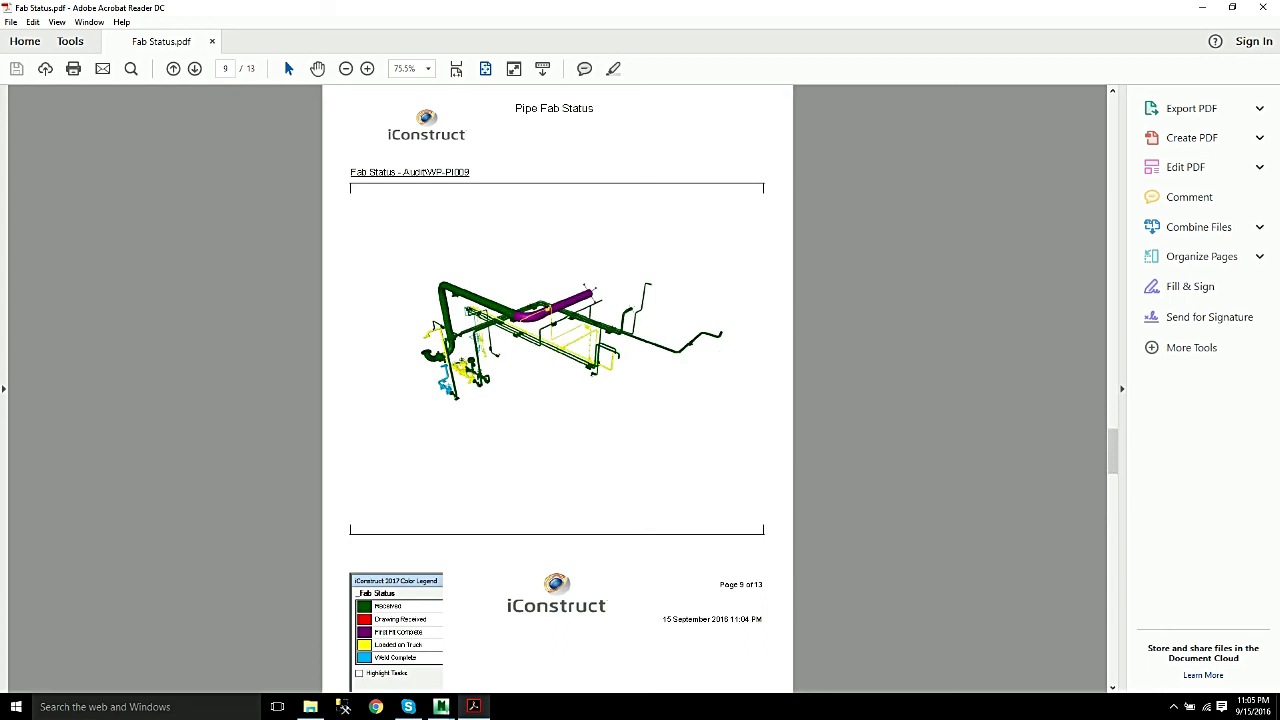
scroll(557, 360, "down", 6)
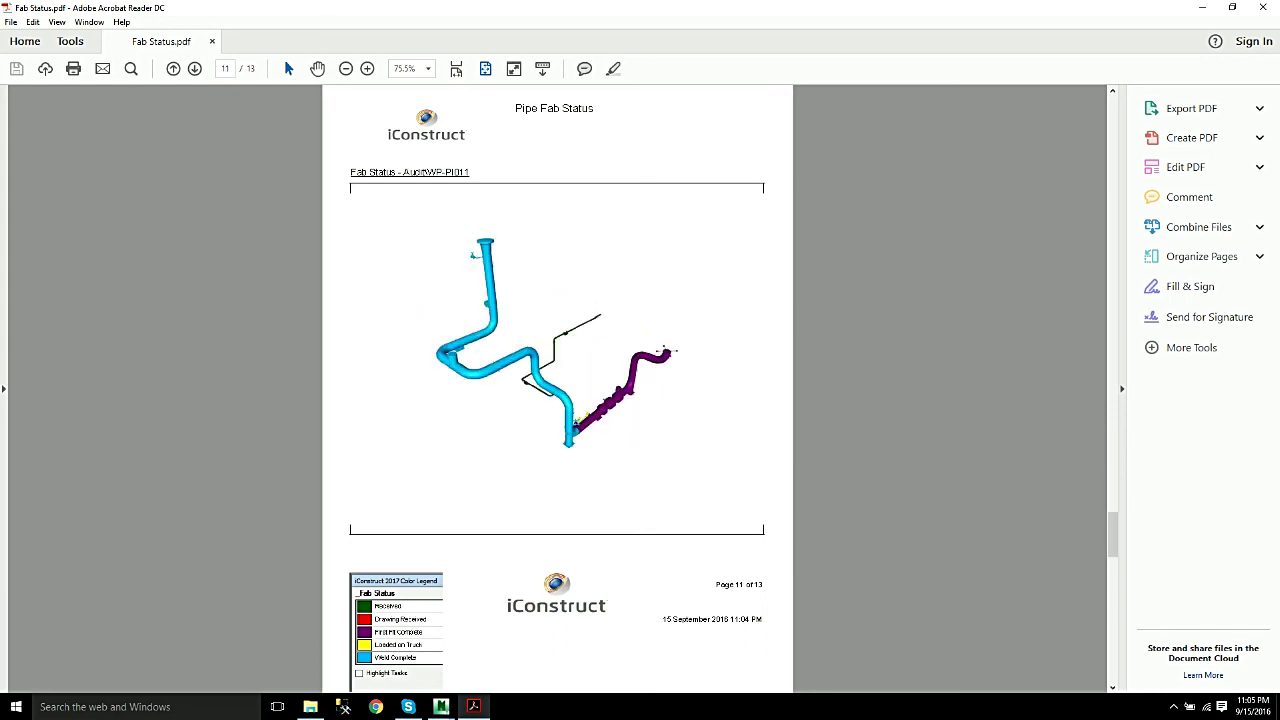
scroll(557, 360, "down", 3)
scroll(557, 360, "down", 3)
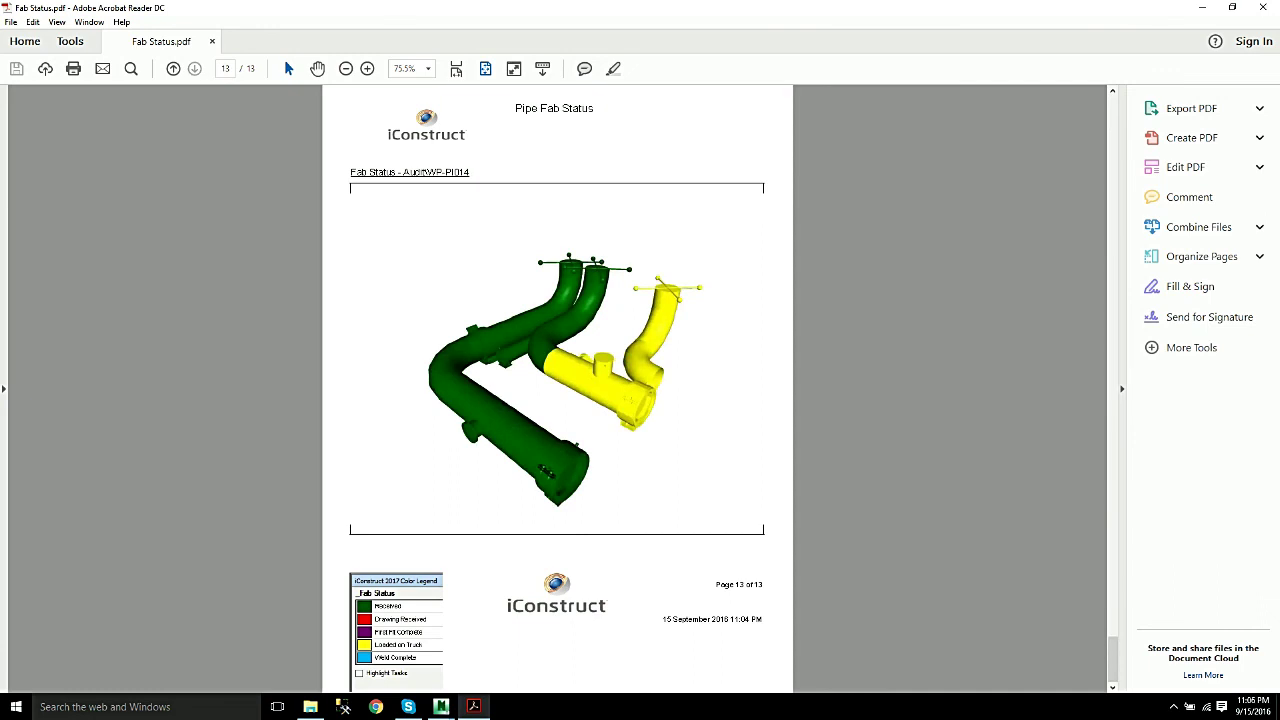
left_click(1263, 7)
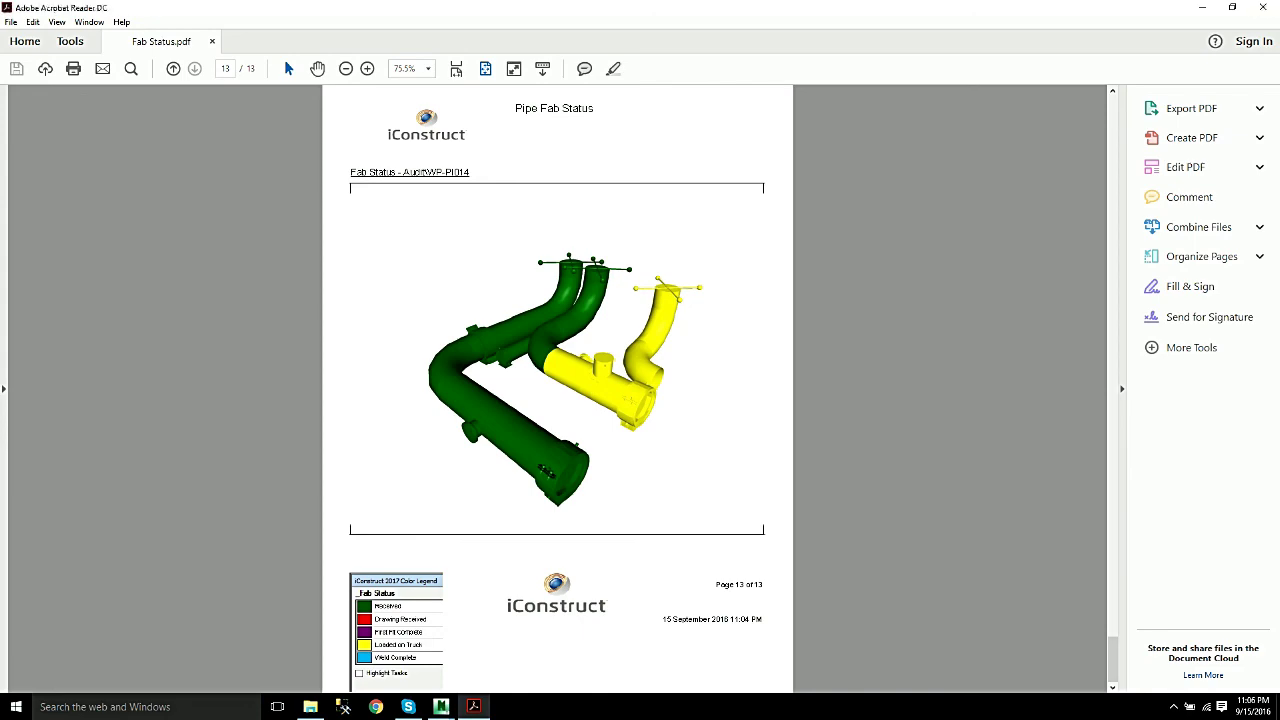